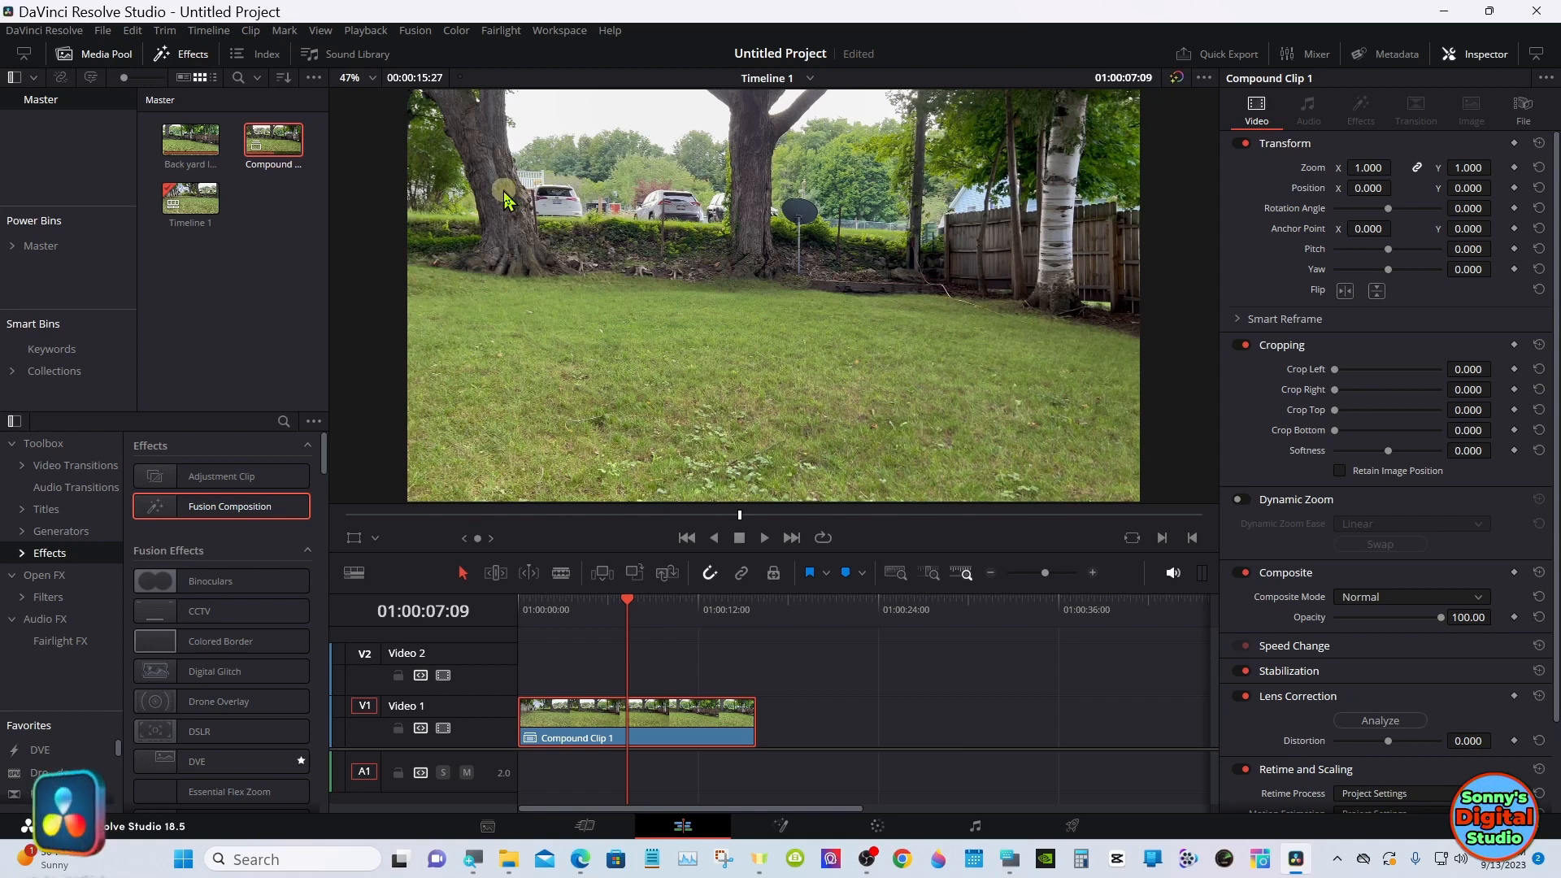
- Play the compound clip from the start of the timeline, then park the playhead at 01:00:05:23
left_click(524, 604)
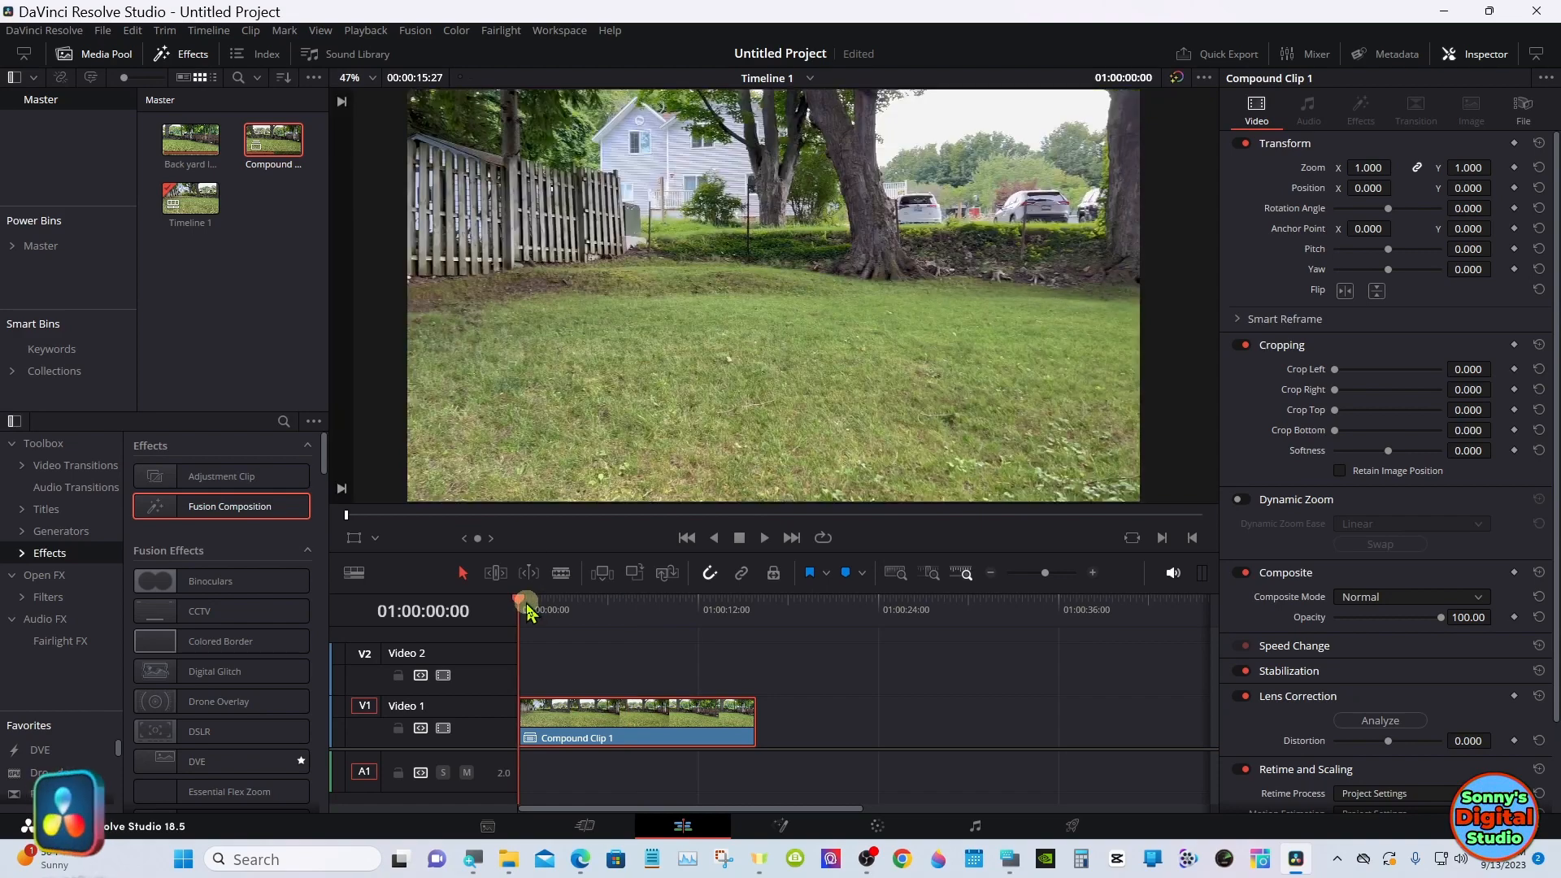
left_click(764, 537)
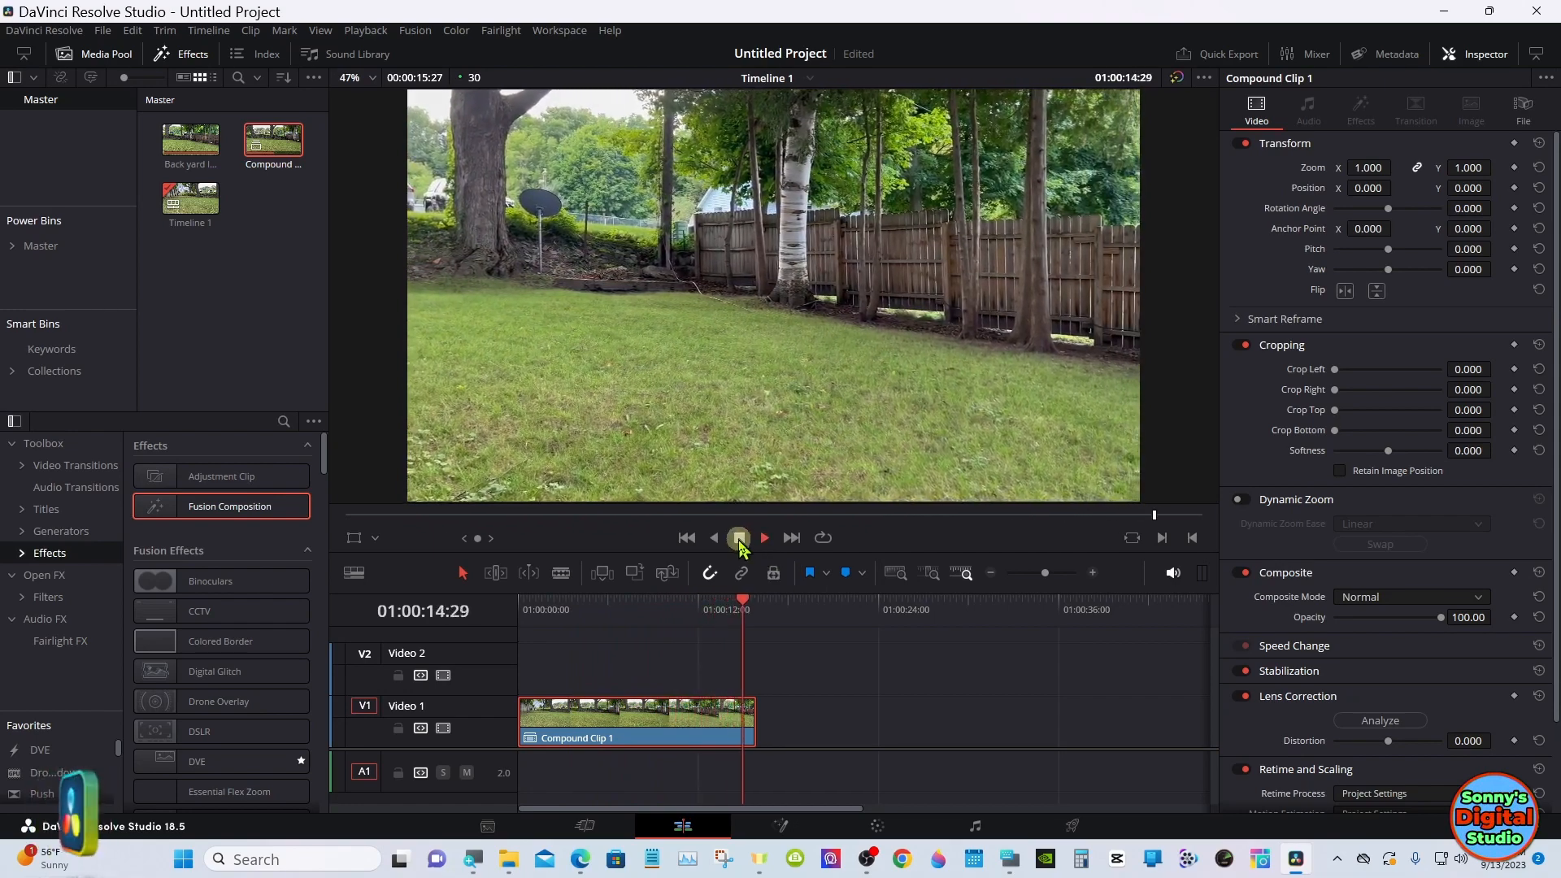
left_click(739, 538)
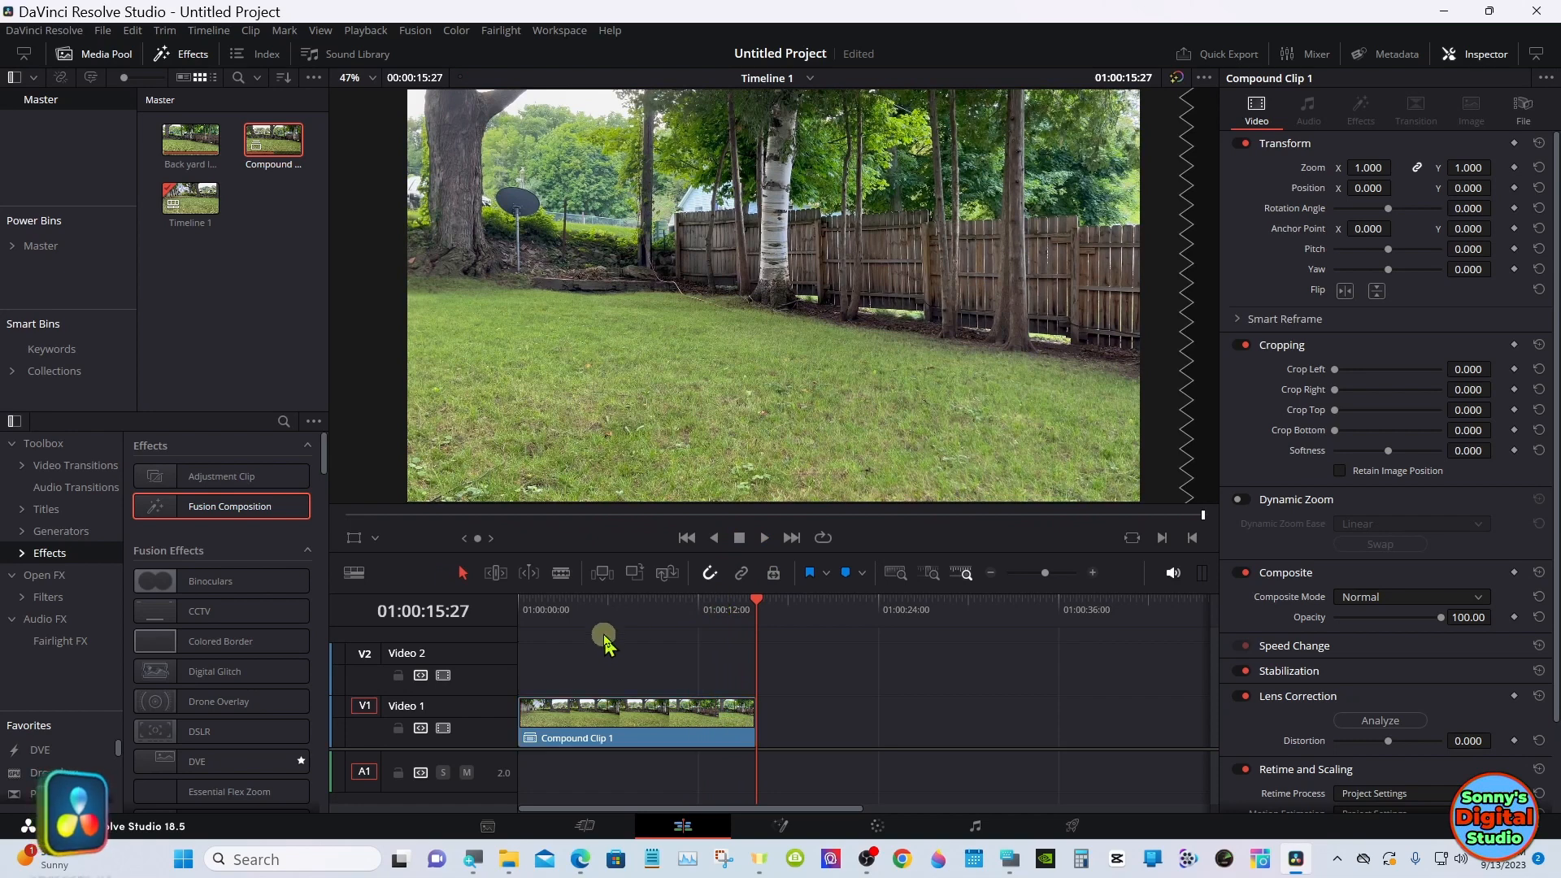
left_click(603, 613)
left_click_drag(606, 622, 609, 622)
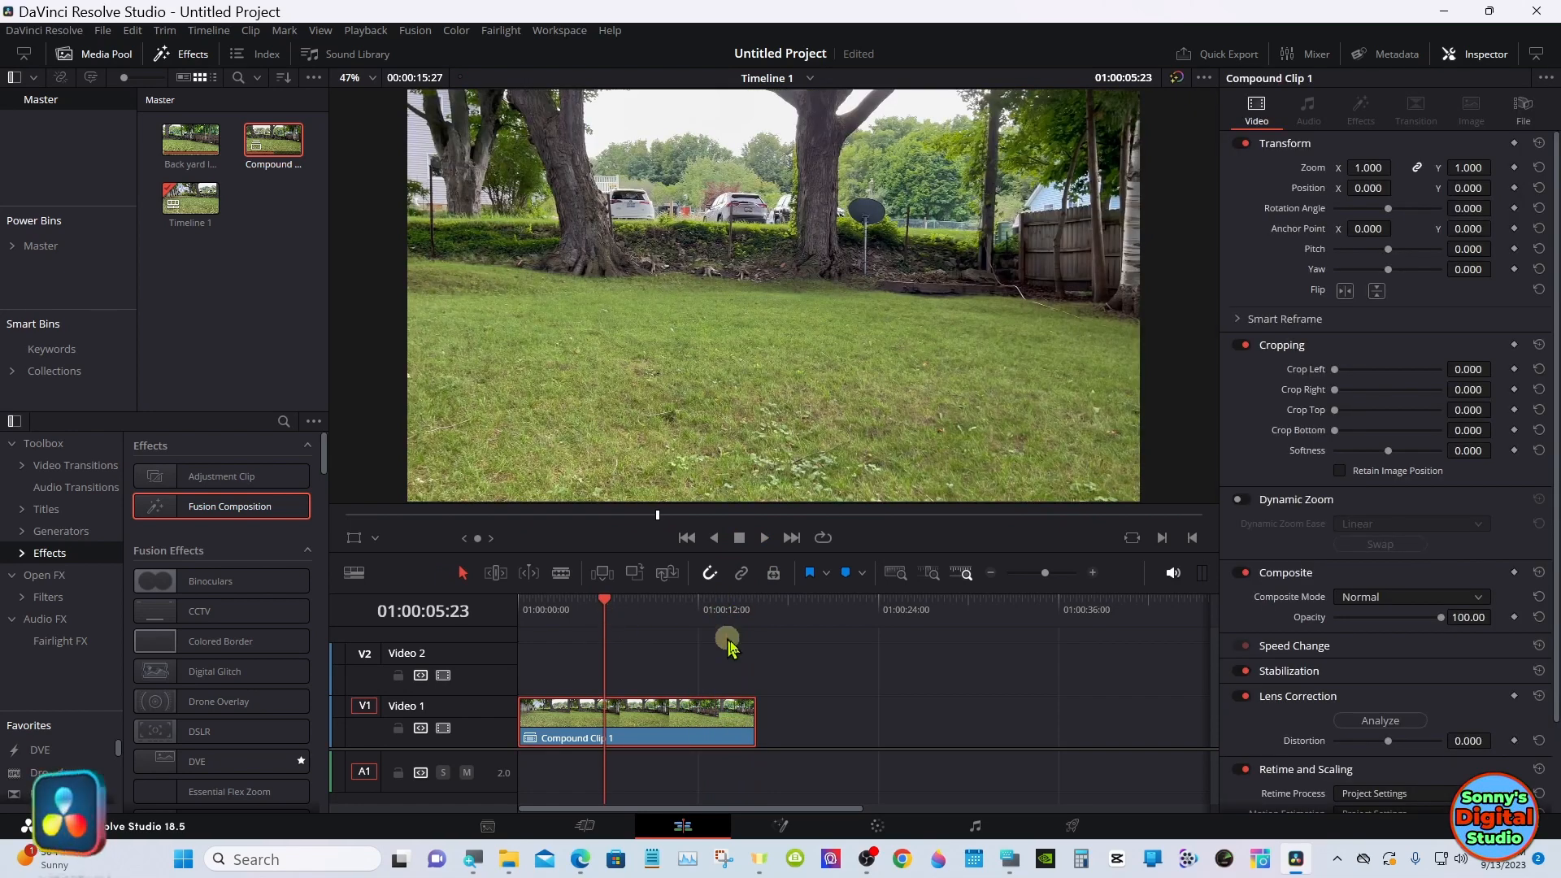
- Duplicate Compound Clip 1 from Video 1 onto the Video 2 track directly above it and disable Video 2
left_click(1009, 859)
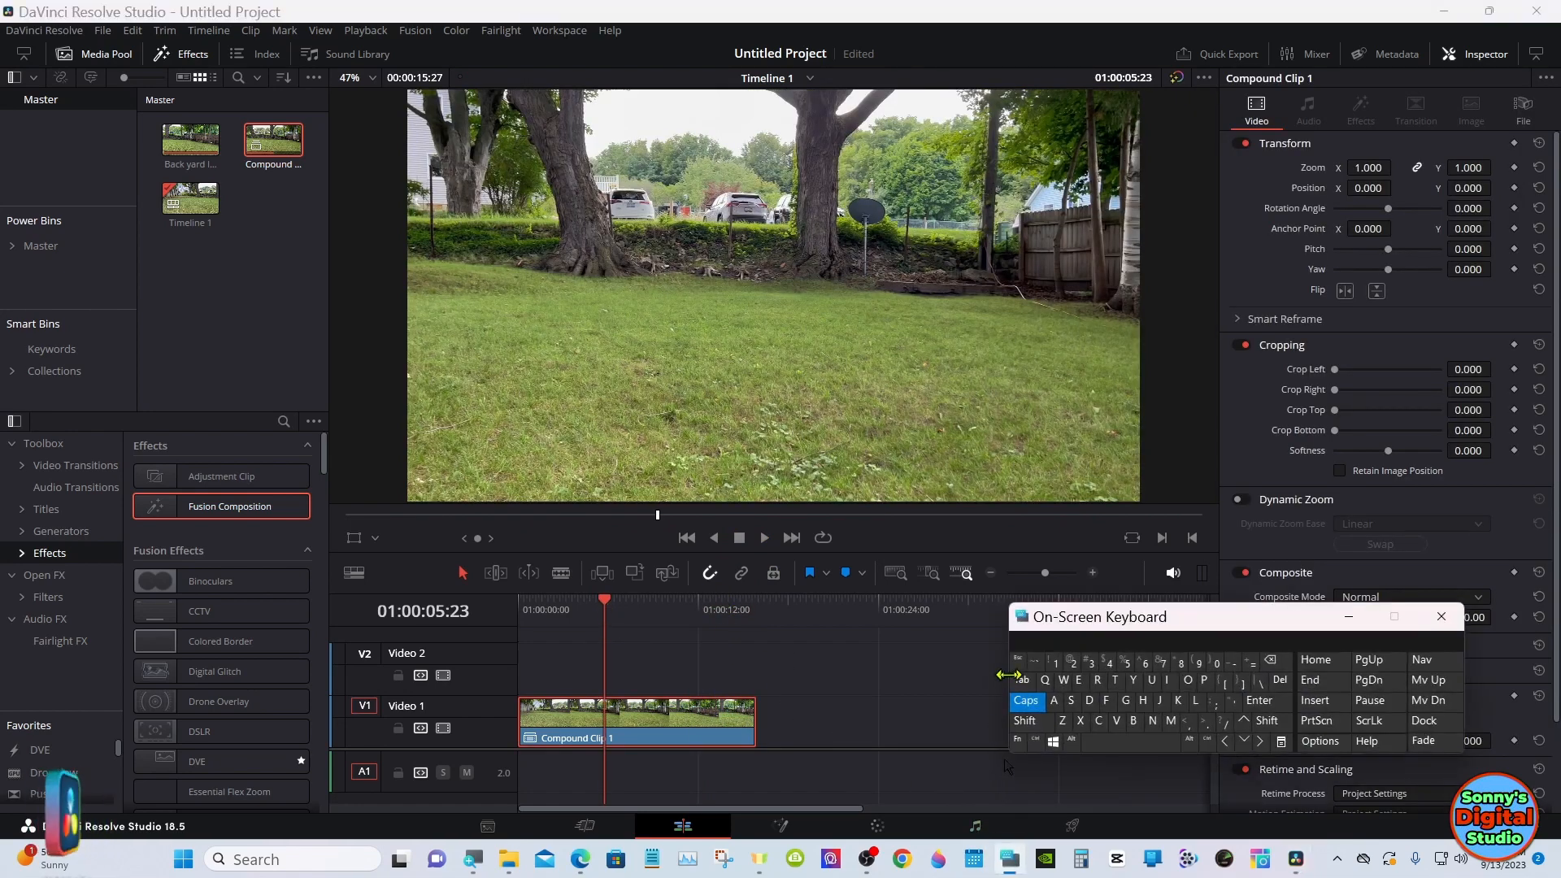
left_click(1024, 701)
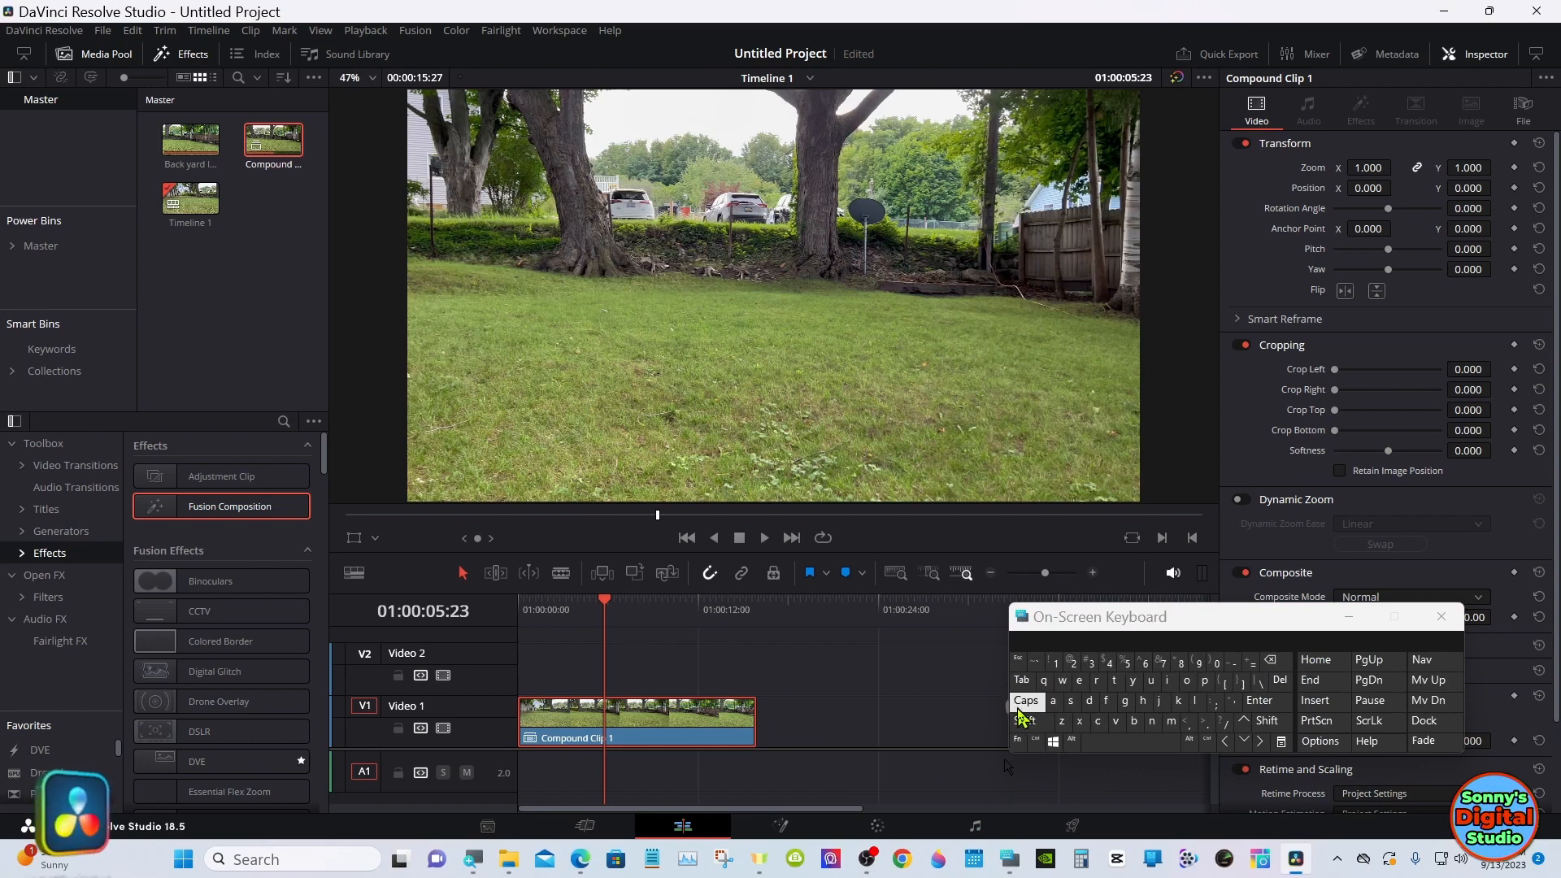
left_click(1072, 741)
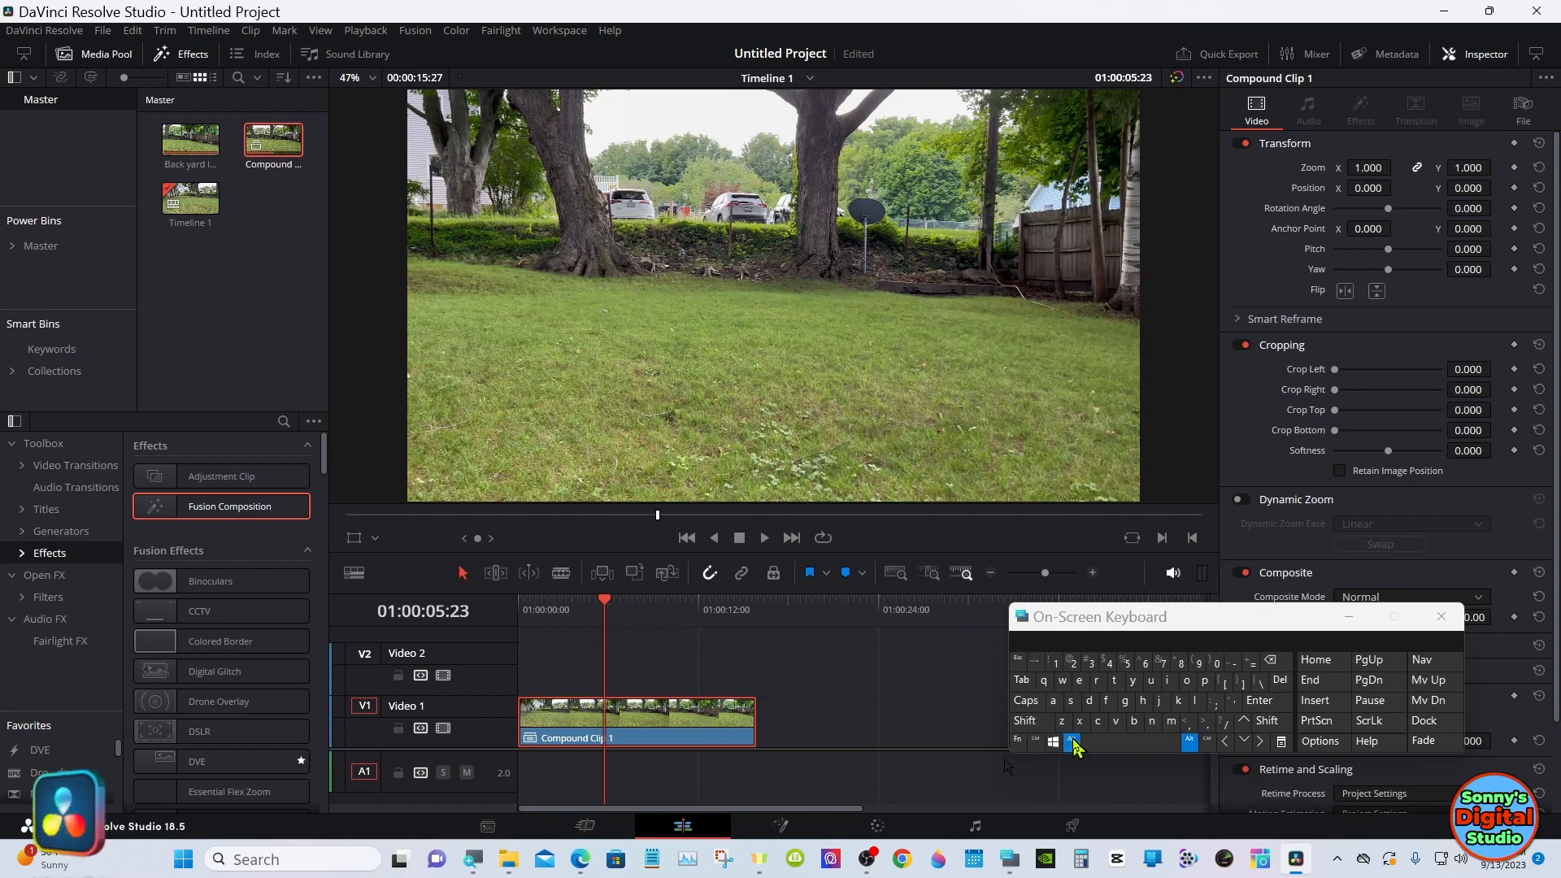
left_click_drag(683, 732, 686, 683)
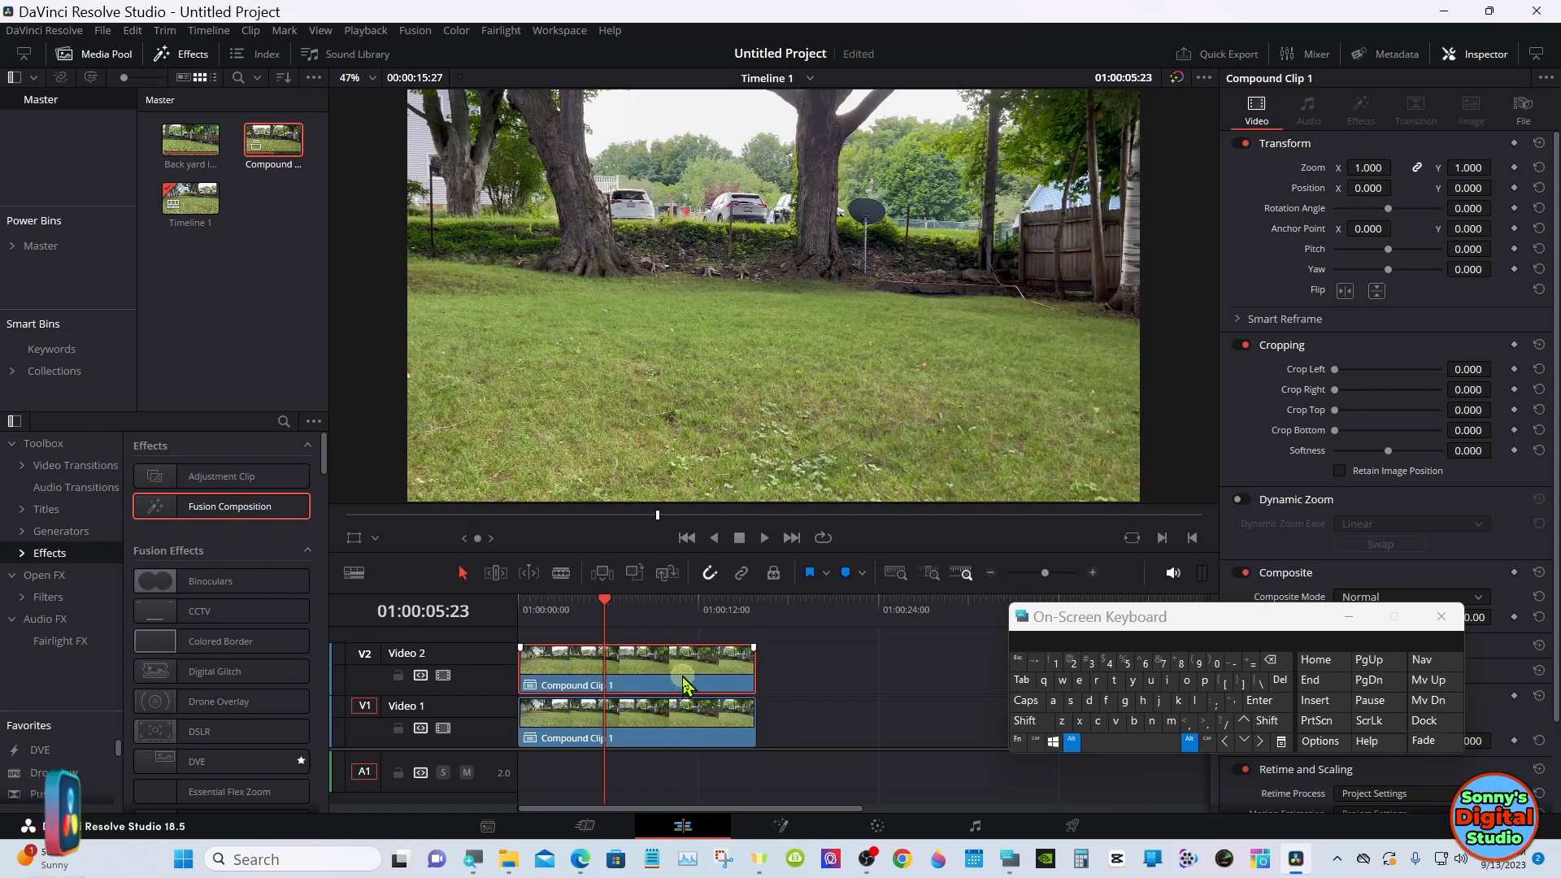
left_click(1072, 741)
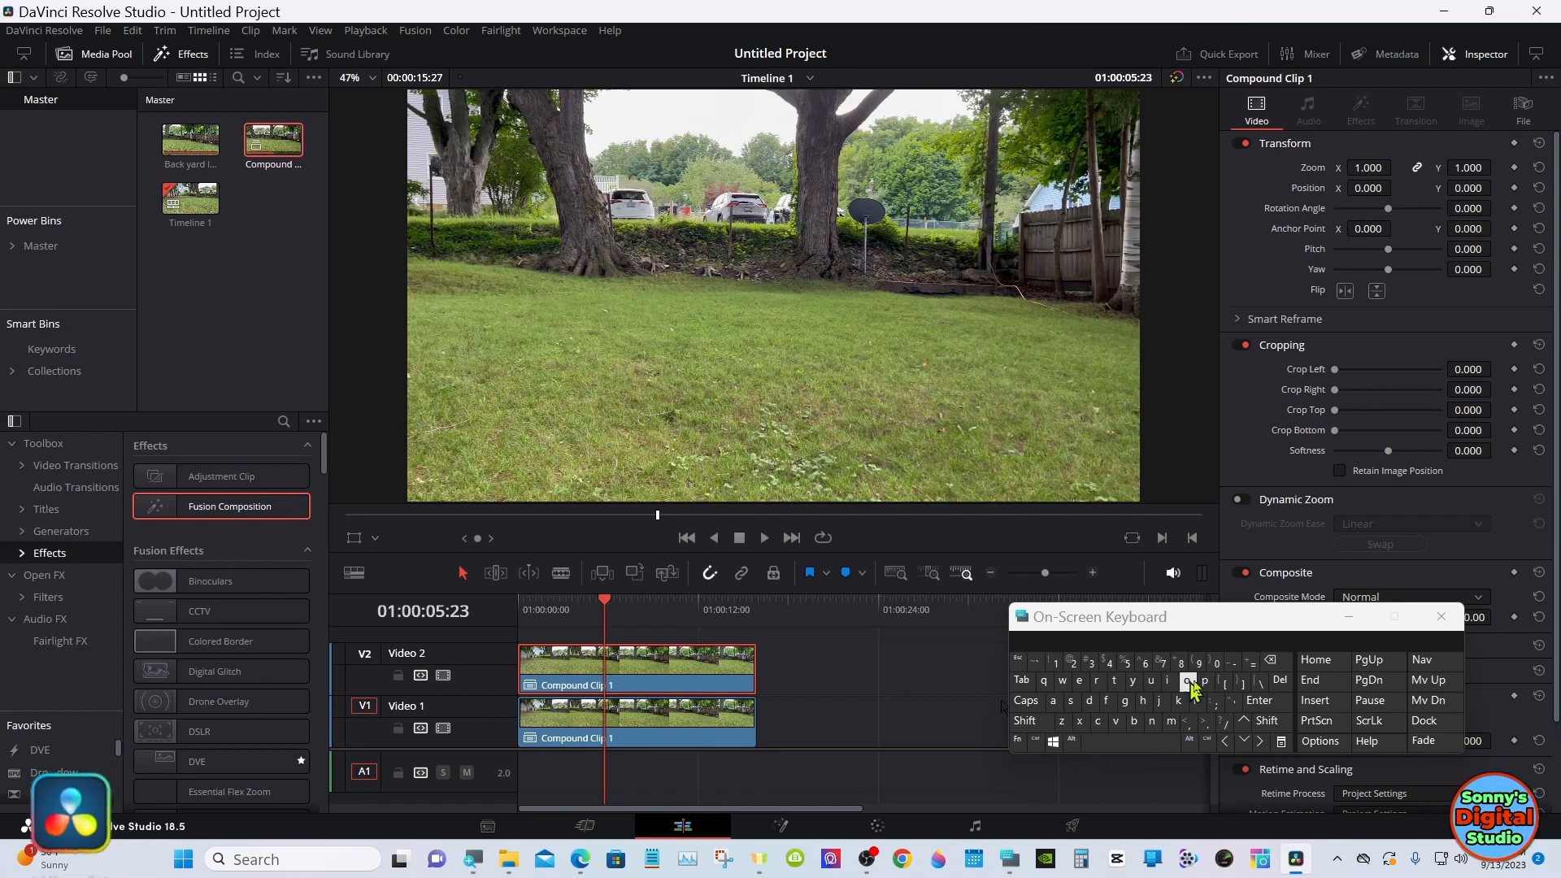
left_click(1348, 616)
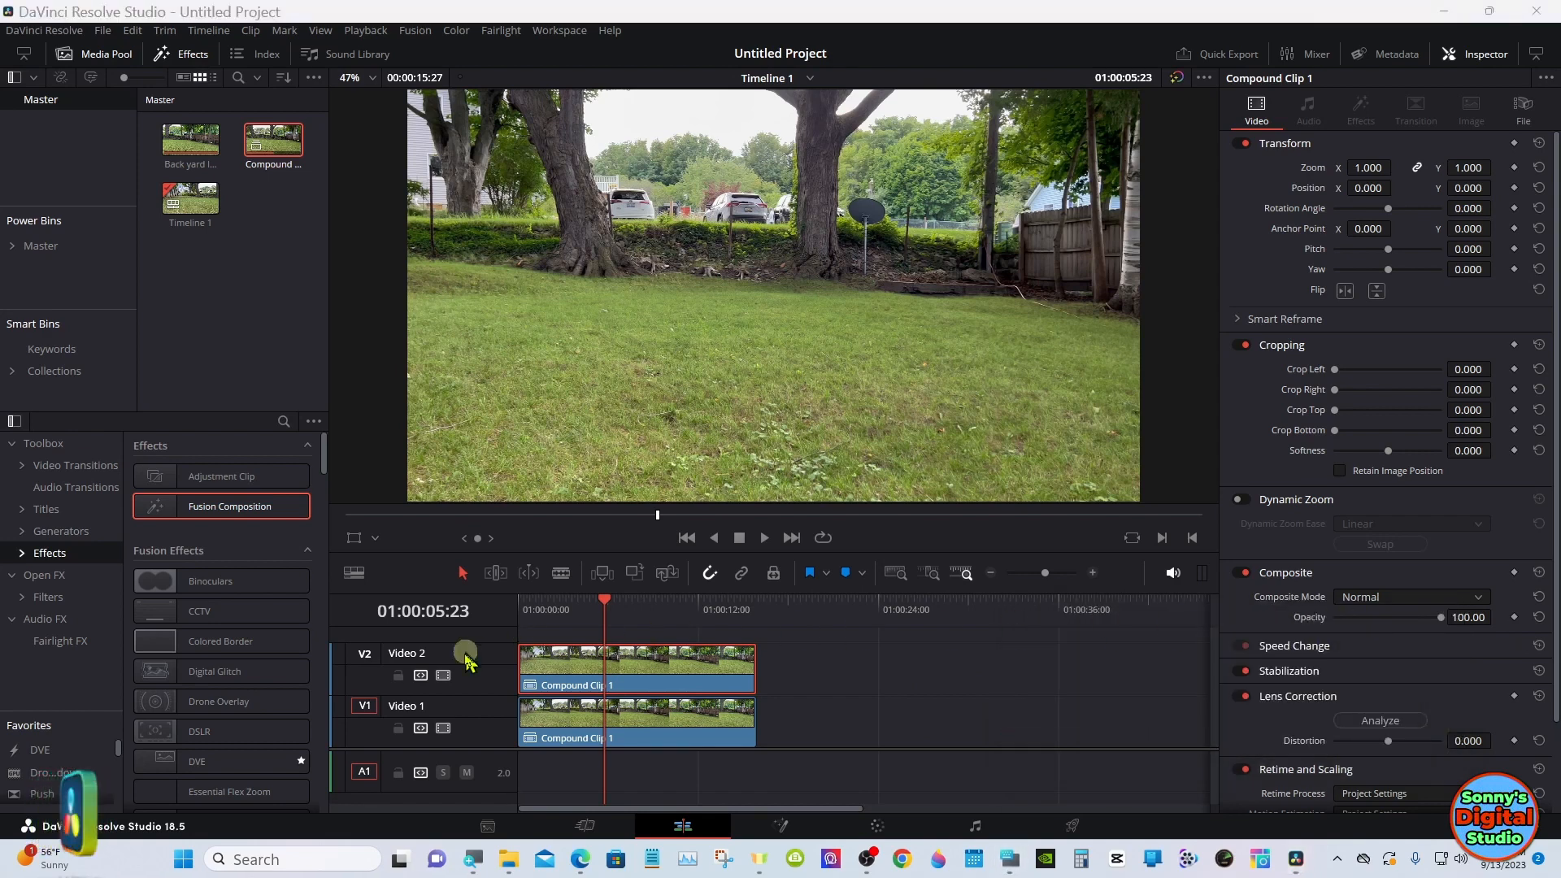
left_click(444, 676)
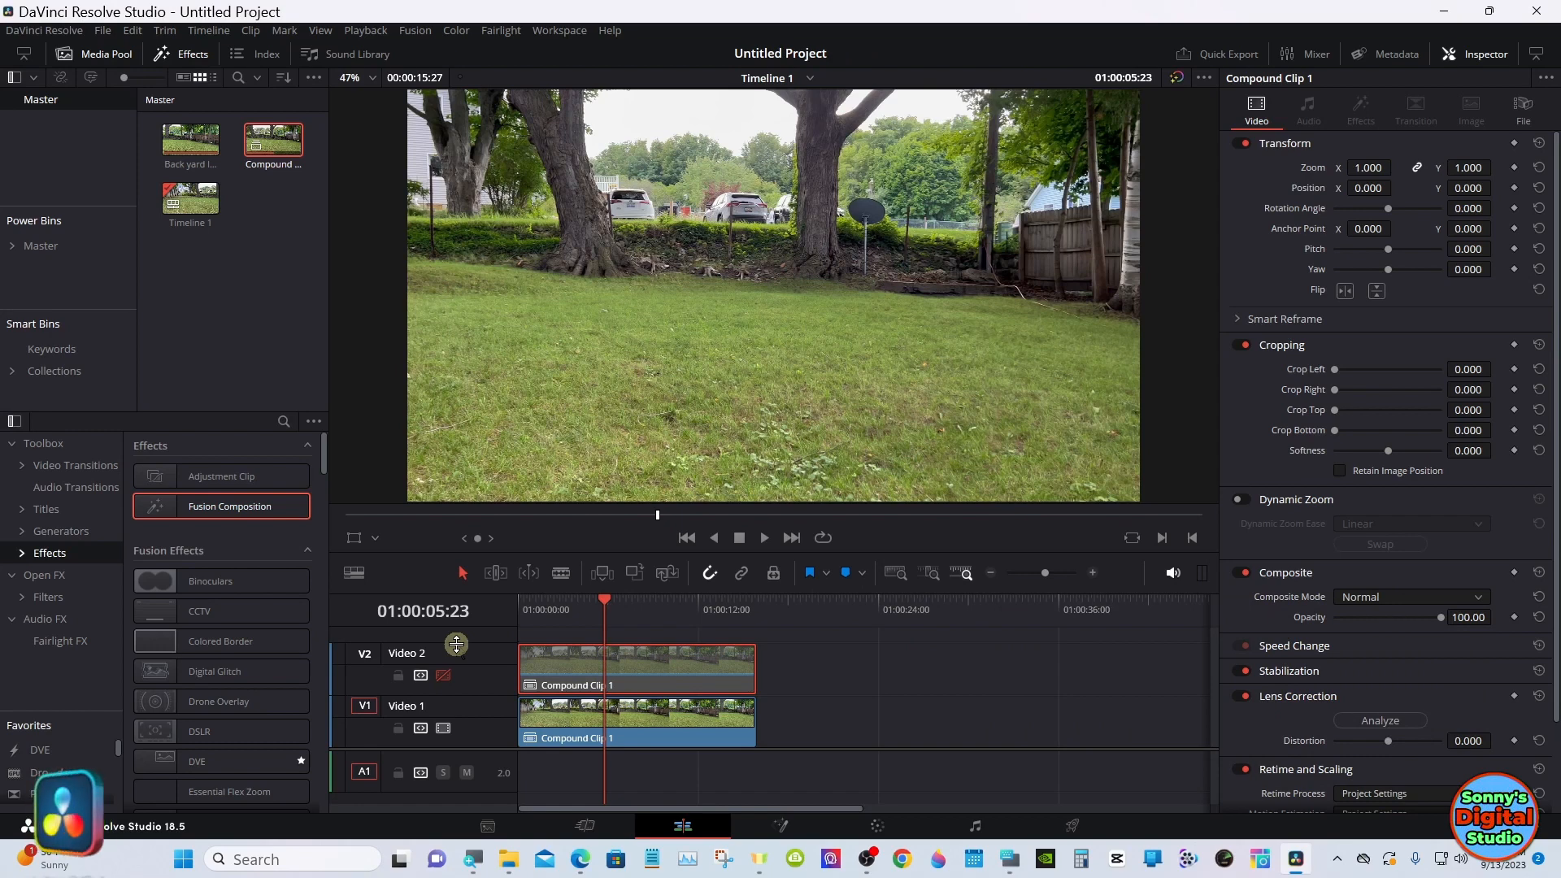
- Open the Video 1 clip on the Fusion page and space out the MediaIn1 and MediaOut1 nodes on one line
left_click(781, 826)
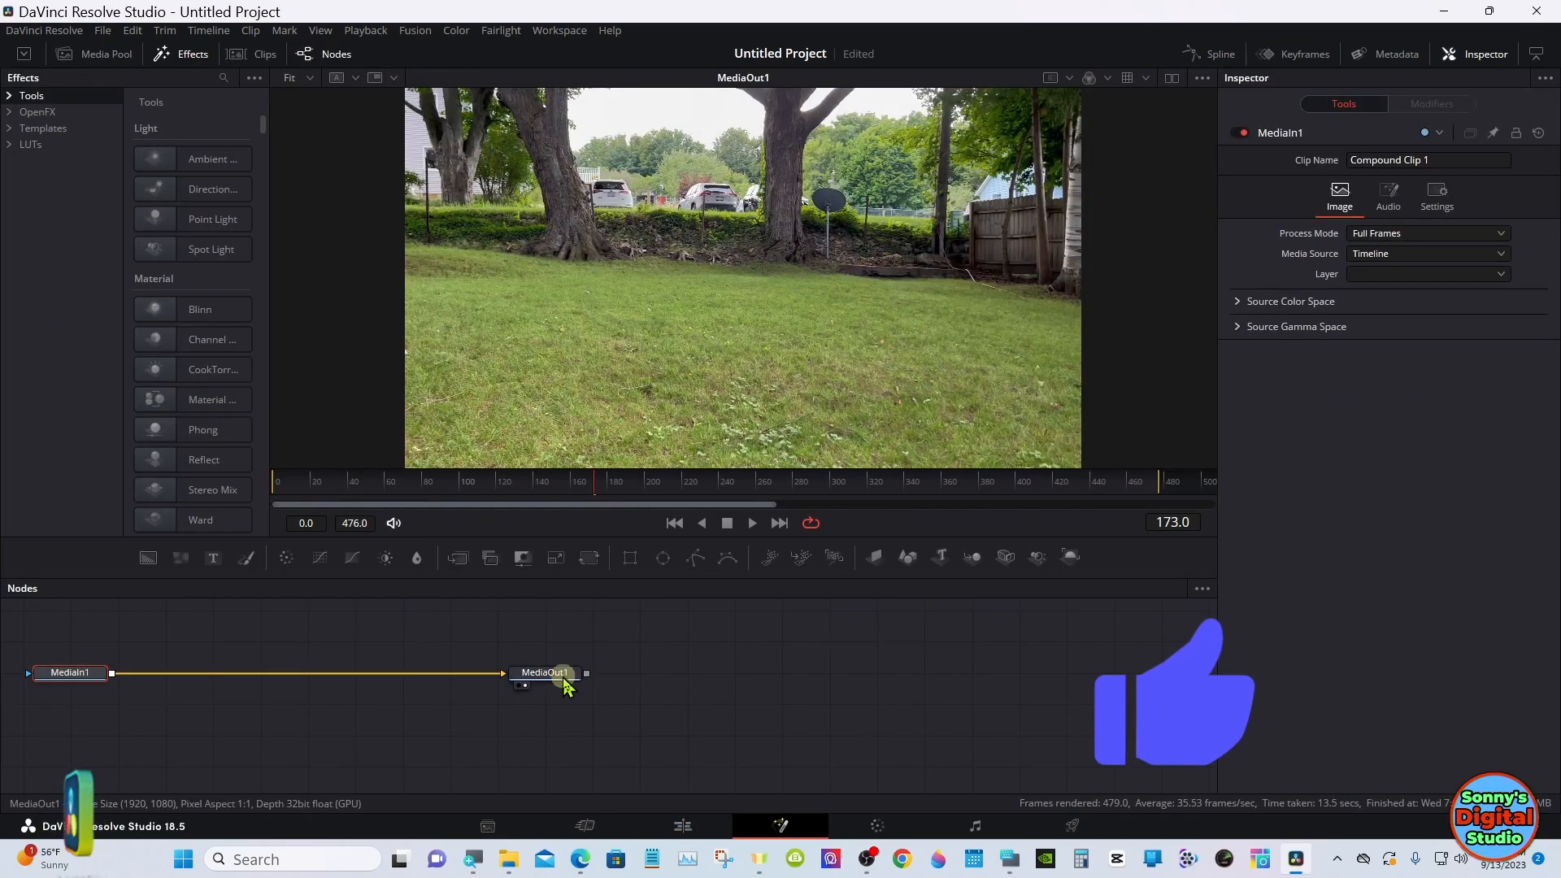
left_click_drag(567, 686, 852, 716)
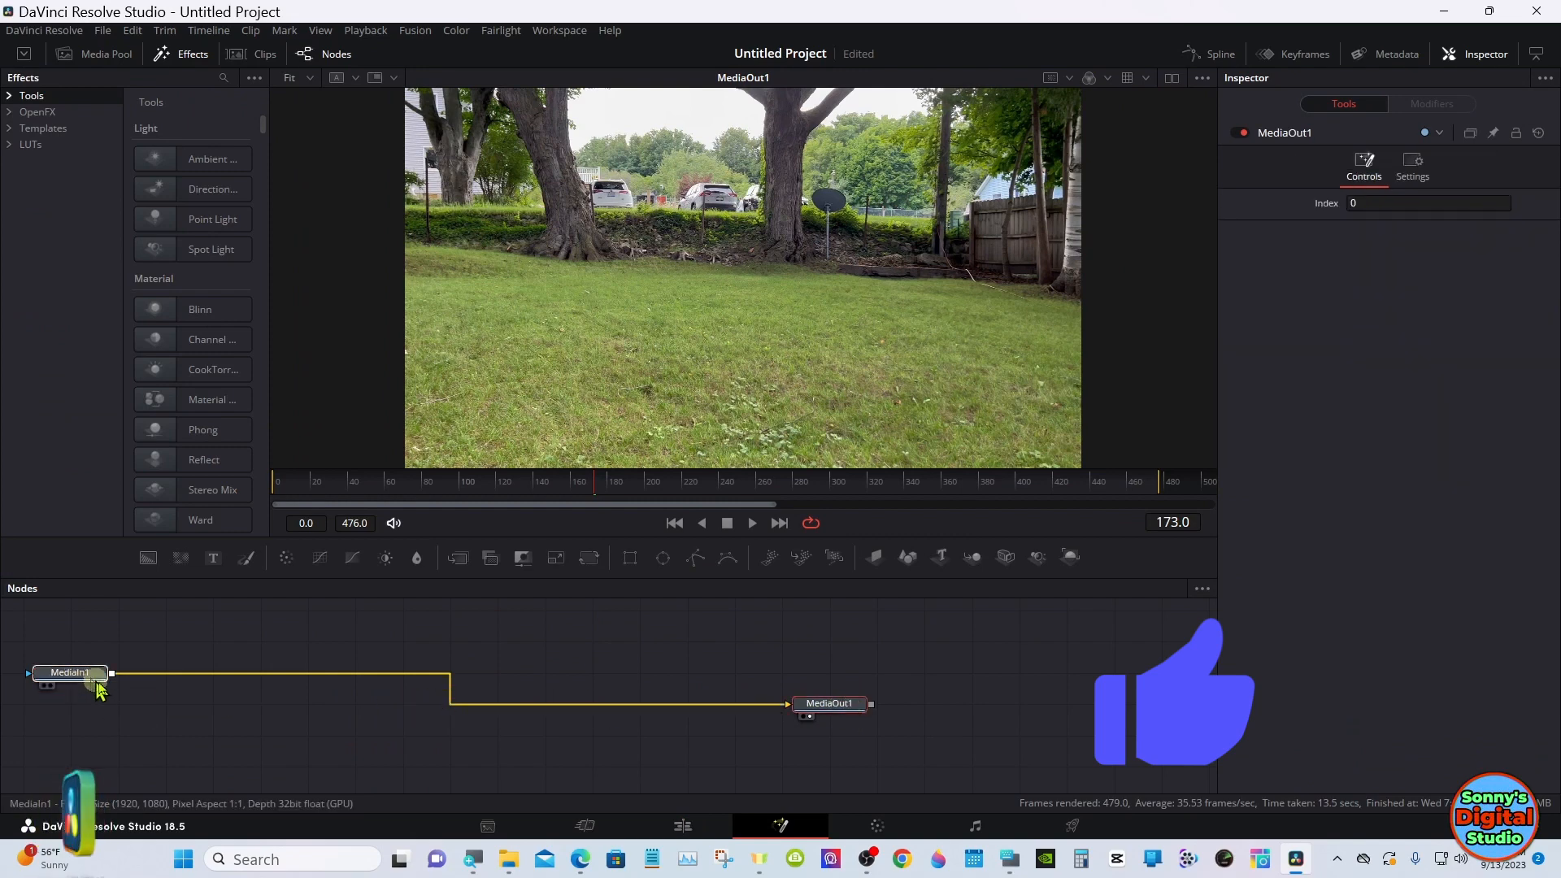
left_click_drag(75, 693, 217, 704)
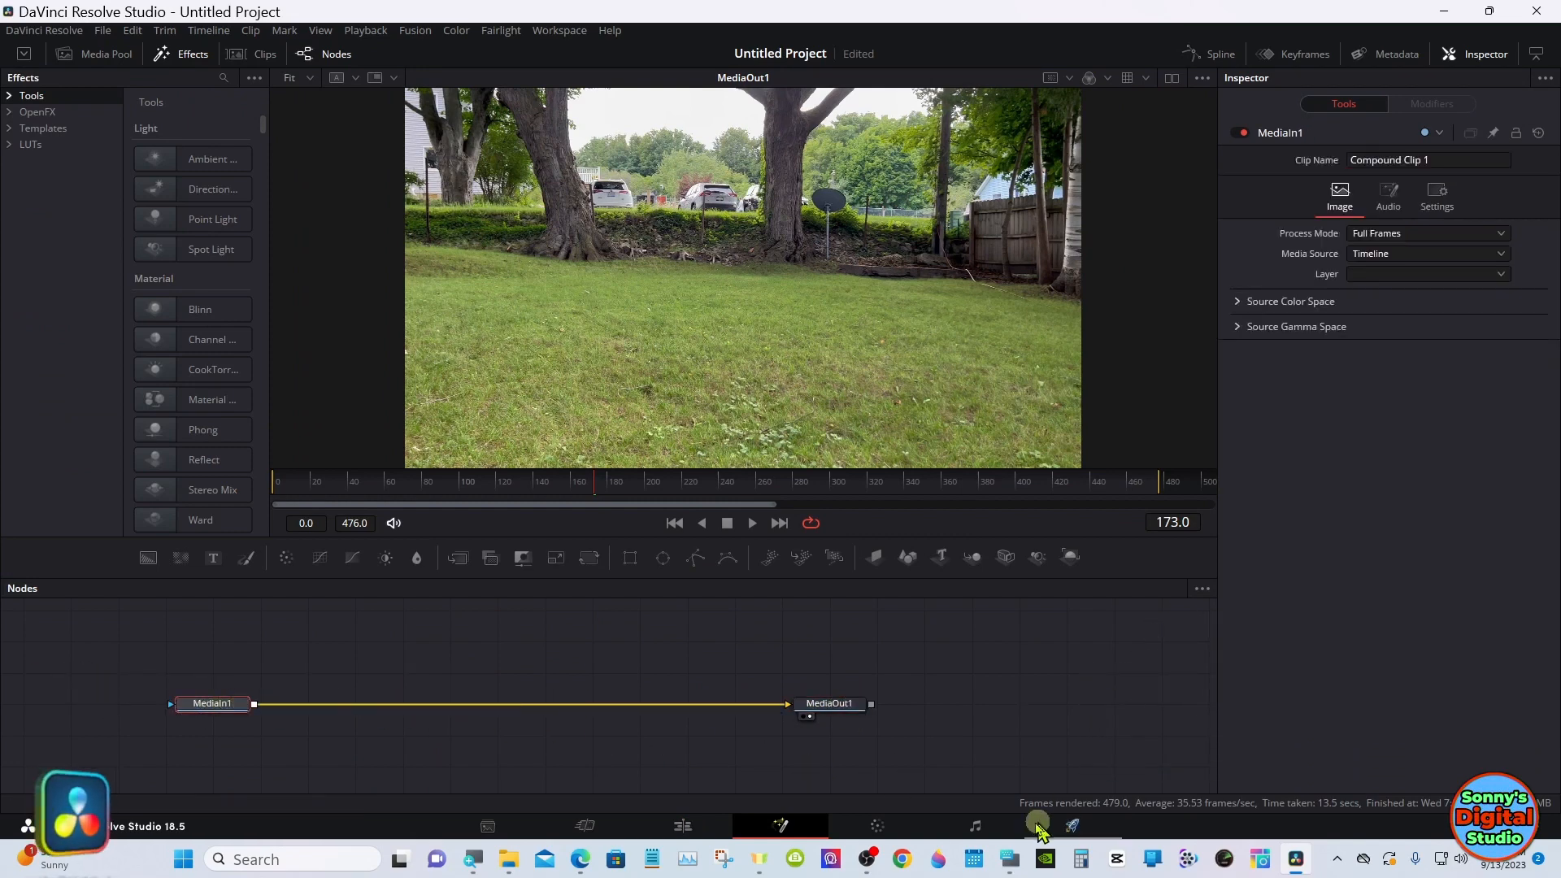
- Add a Camera Tracker node after MediaIn1 and go to frame 0
left_click(1010, 858)
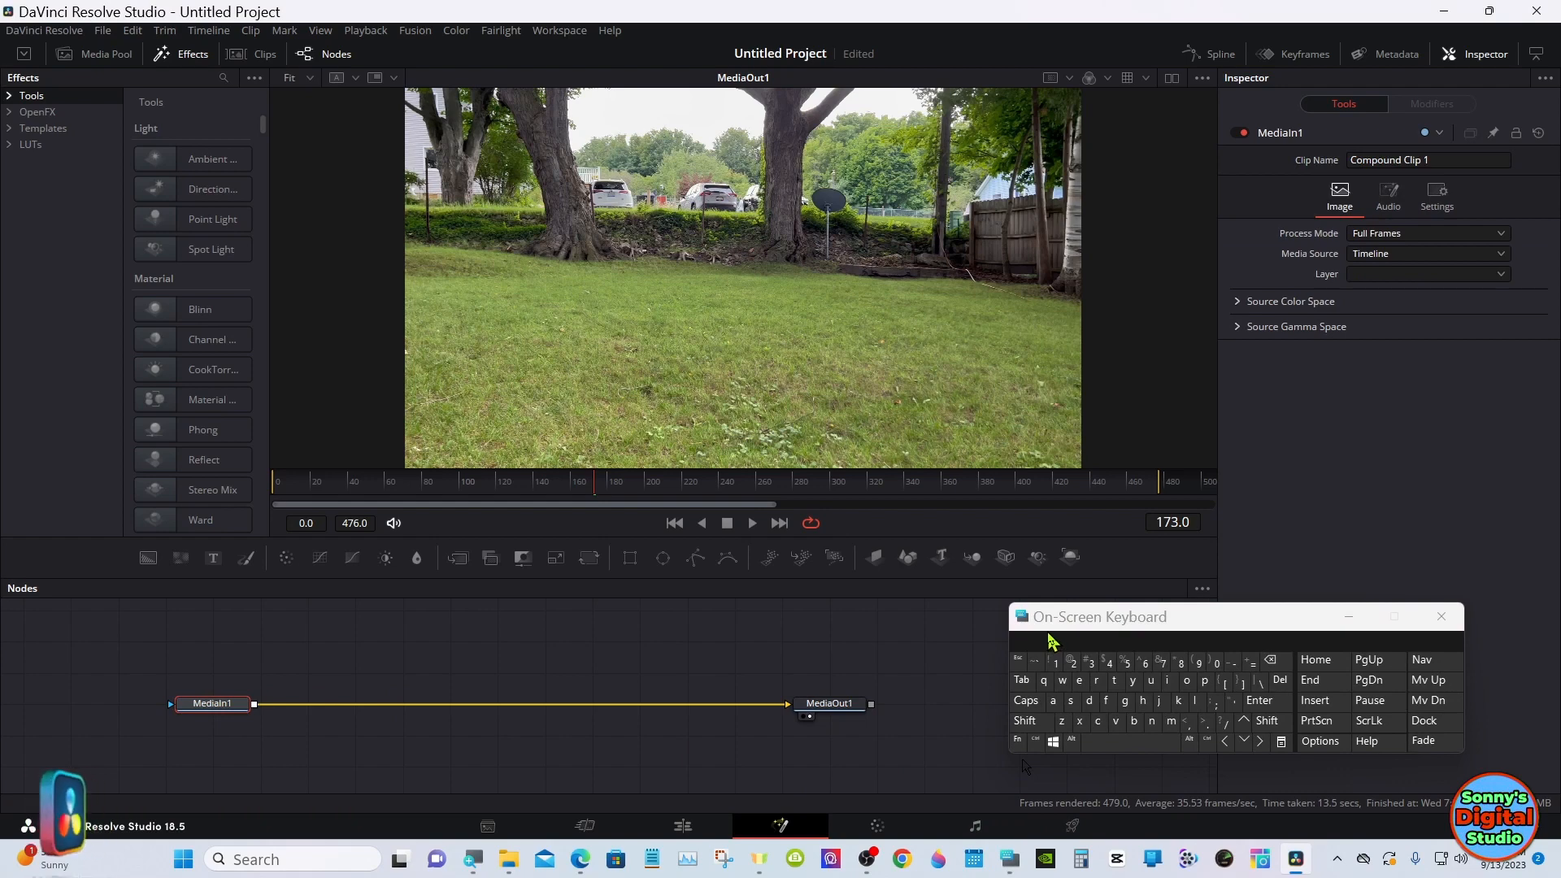
left_click(1026, 721)
left_click(1130, 742)
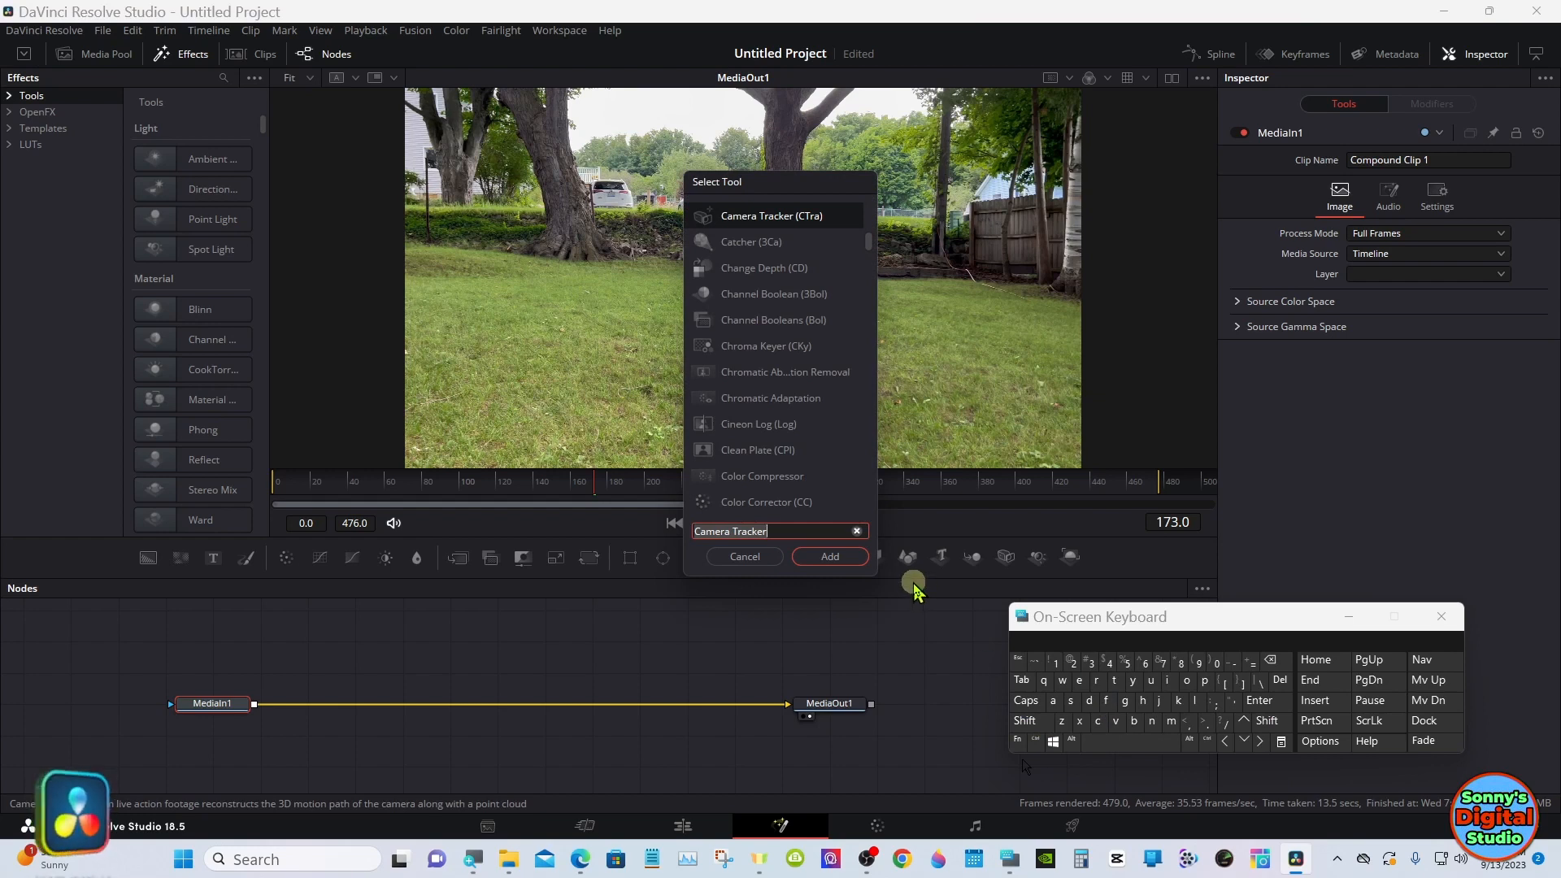
left_click(828, 558)
left_click_drag(488, 486, 268, 487)
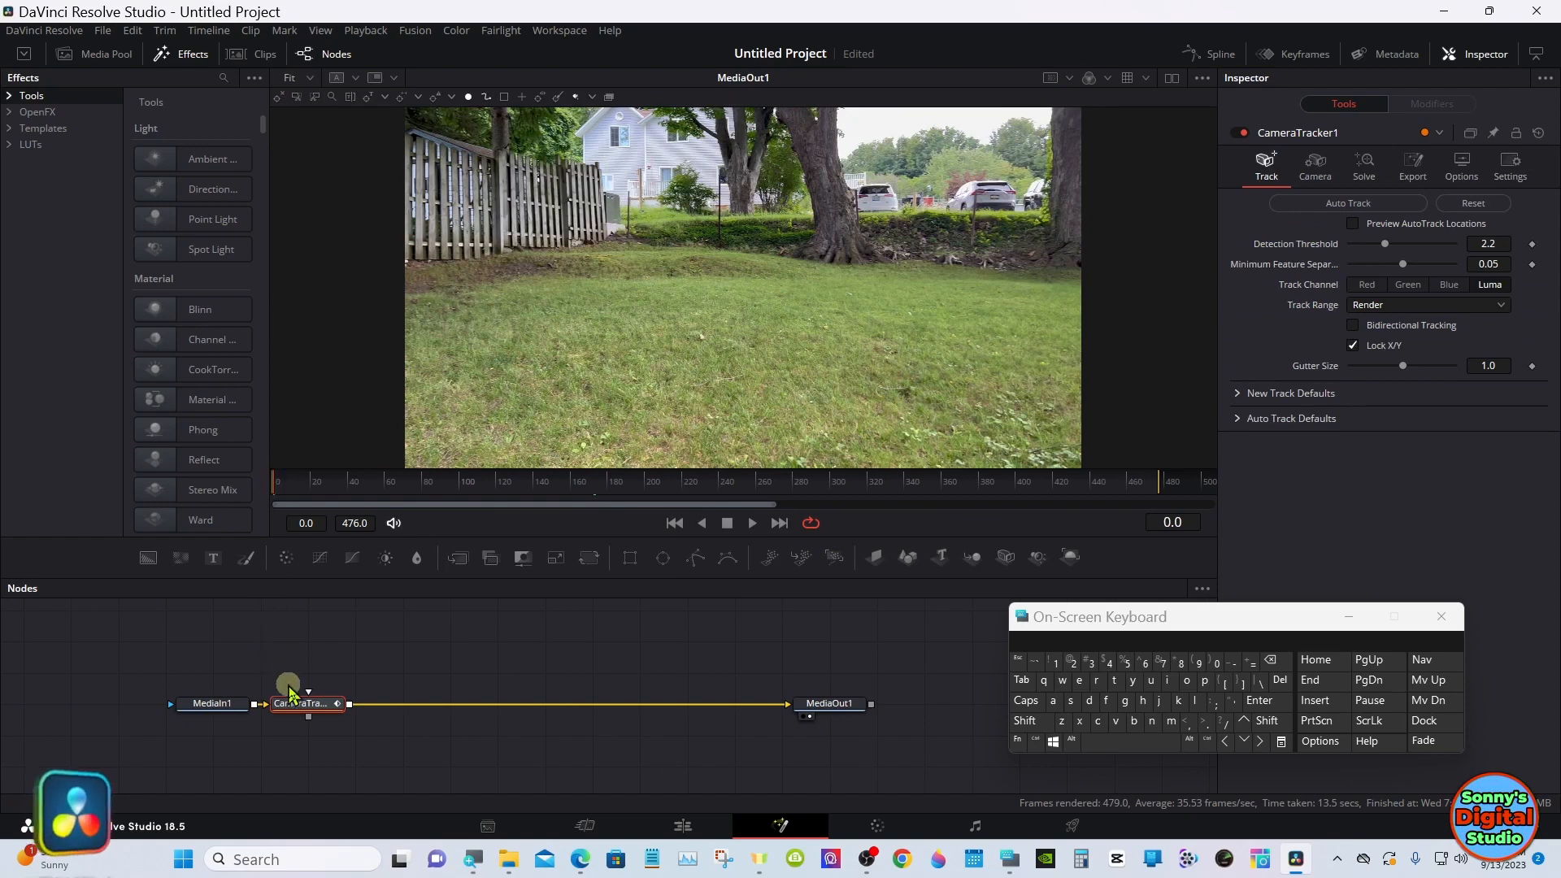
- Branch the Camera Tracker node off above the main line and connect MediaIn1 directly to MediaOut1
left_click_drag(307, 701, 346, 657)
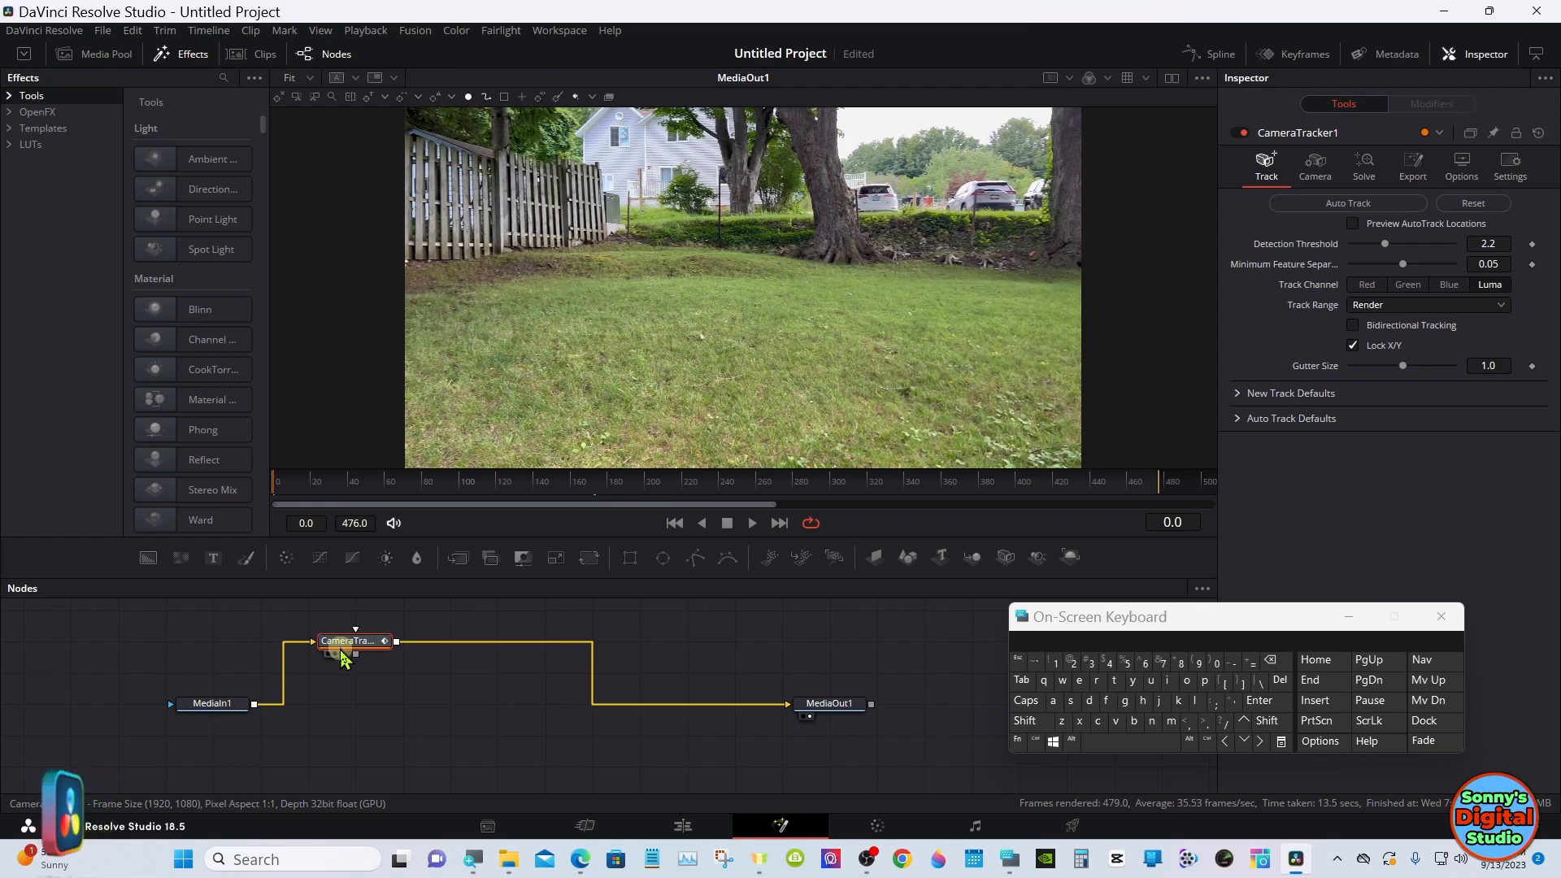
left_click(759, 705)
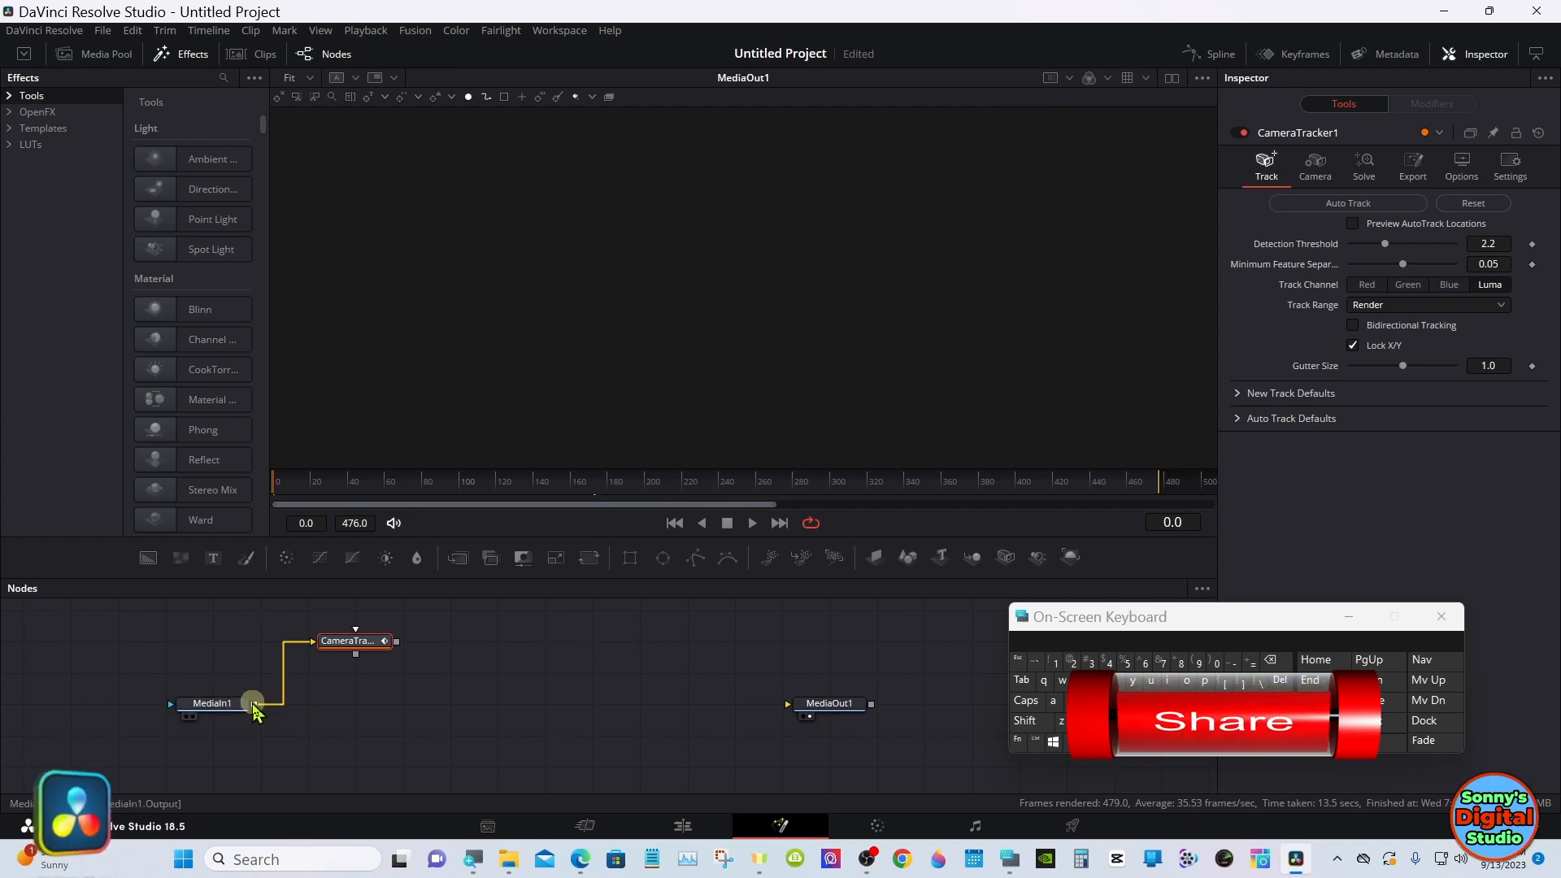
left_click_drag(262, 707, 807, 711)
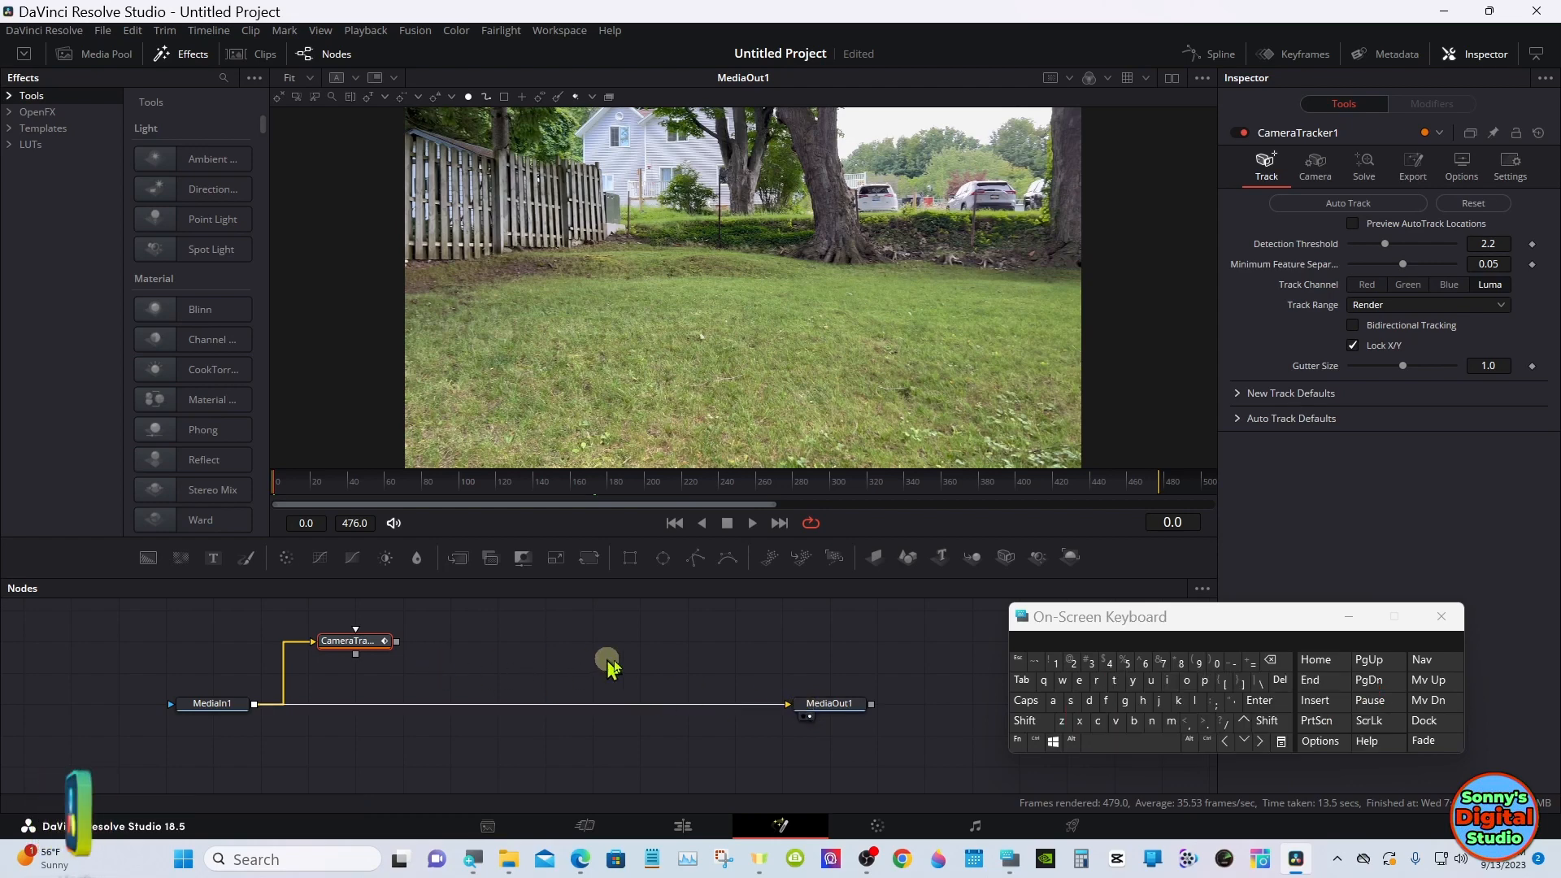
left_click(1347, 616)
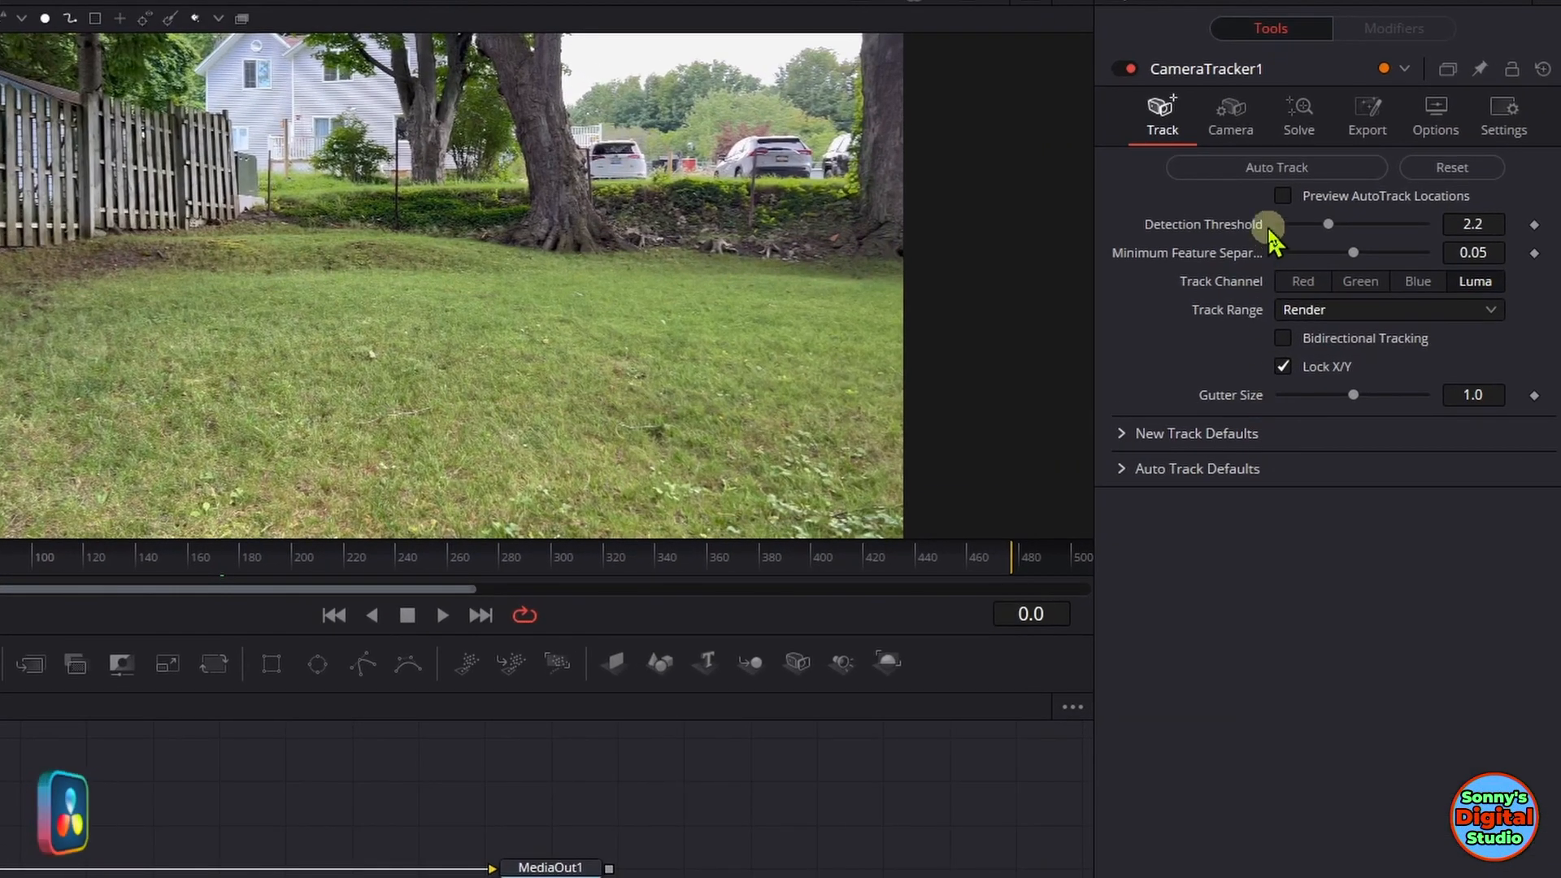
- Auto-track the footage with the default Camera Tracker settings and solve the camera
left_click(1273, 168)
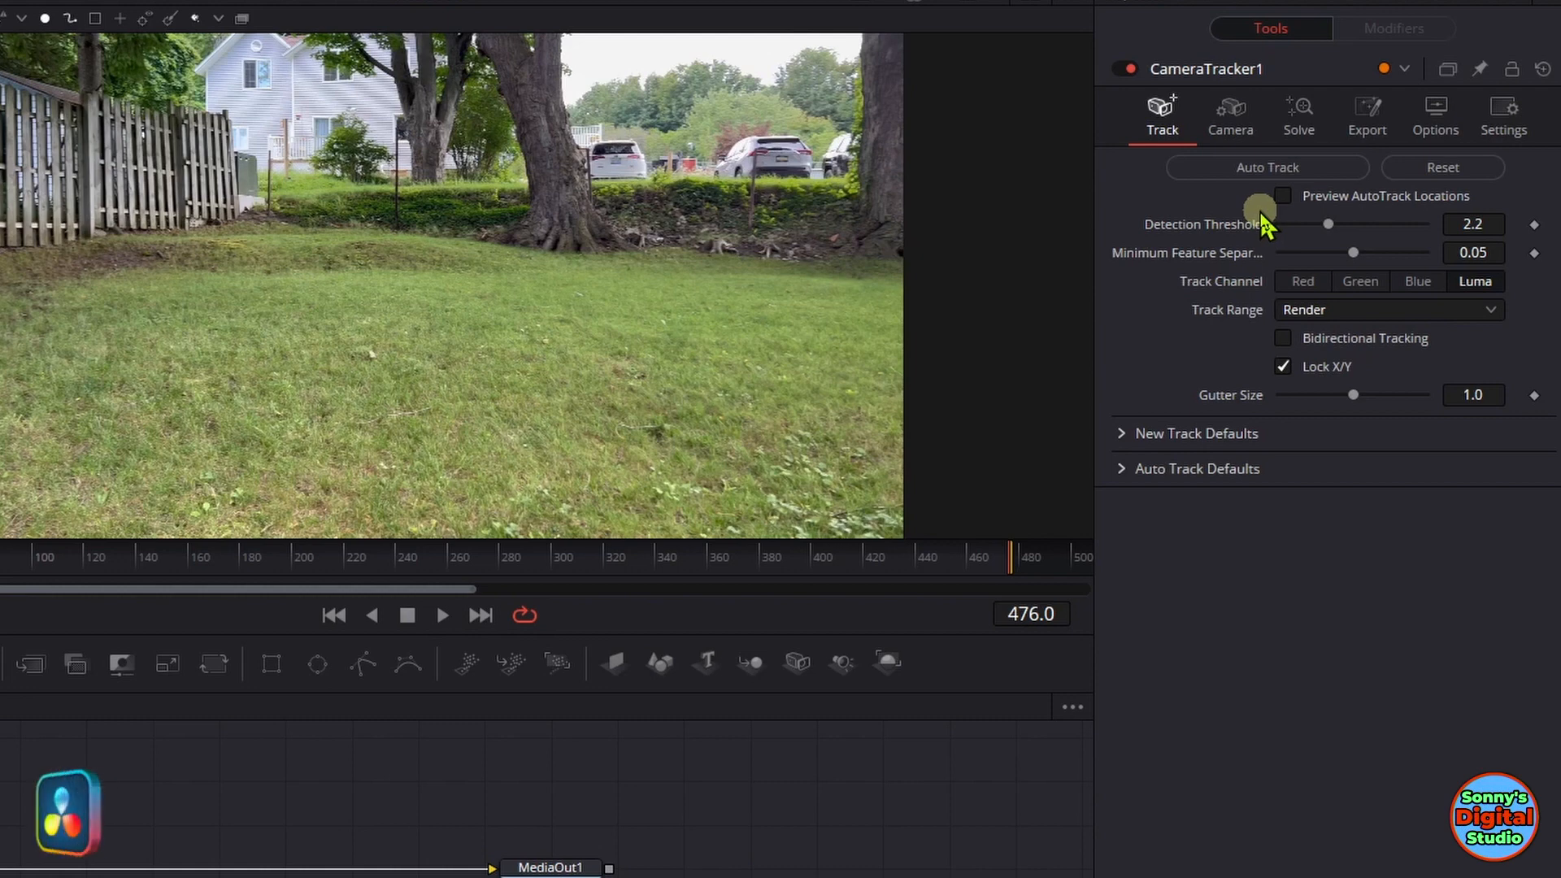
left_click(1298, 122)
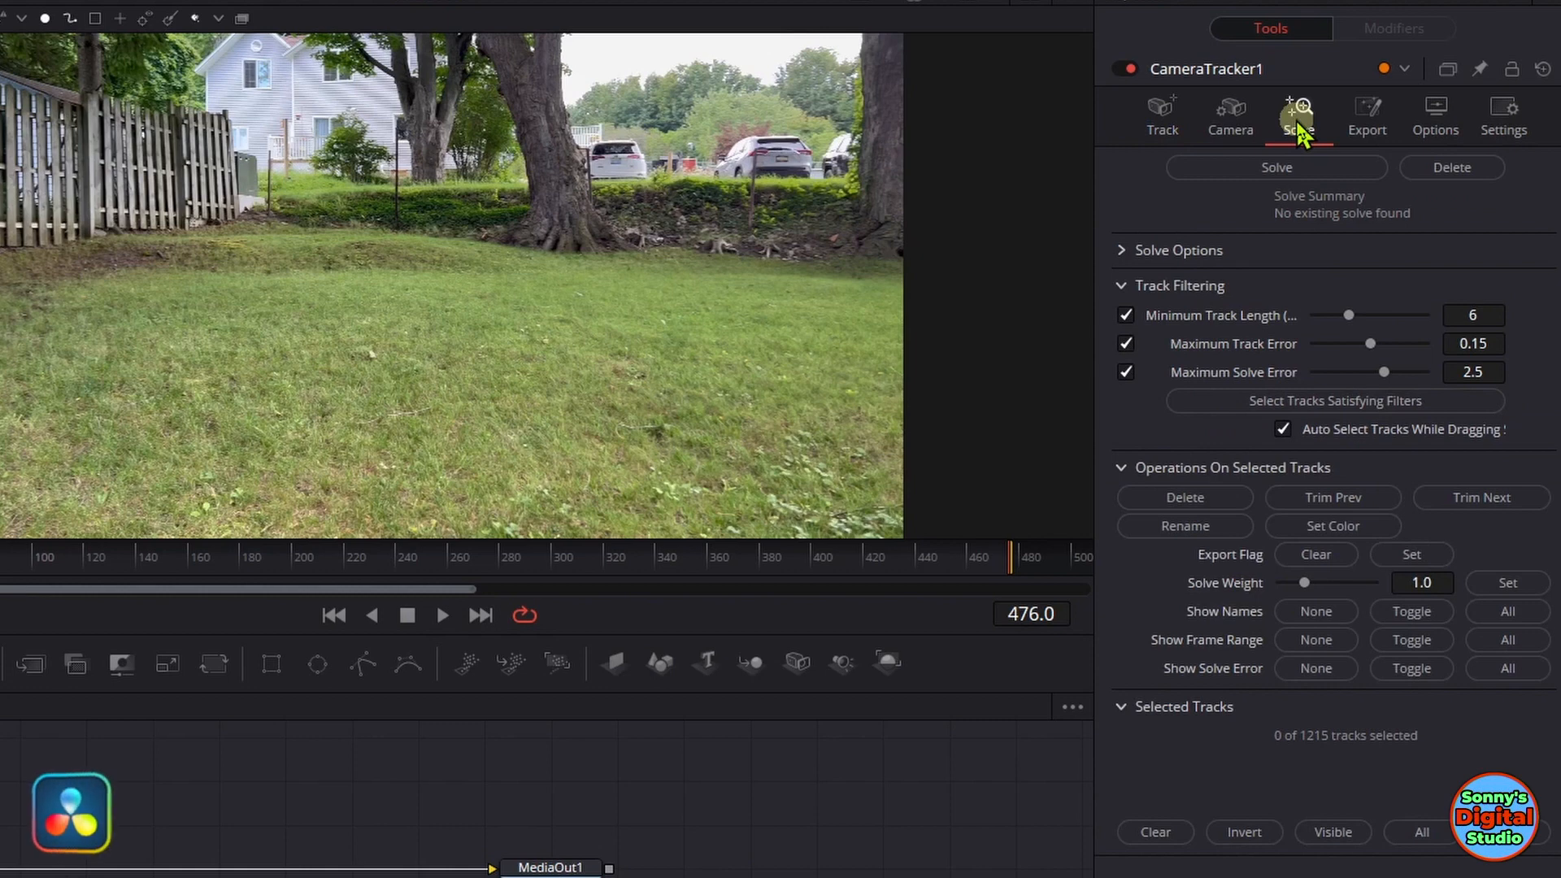
left_click(1229, 166)
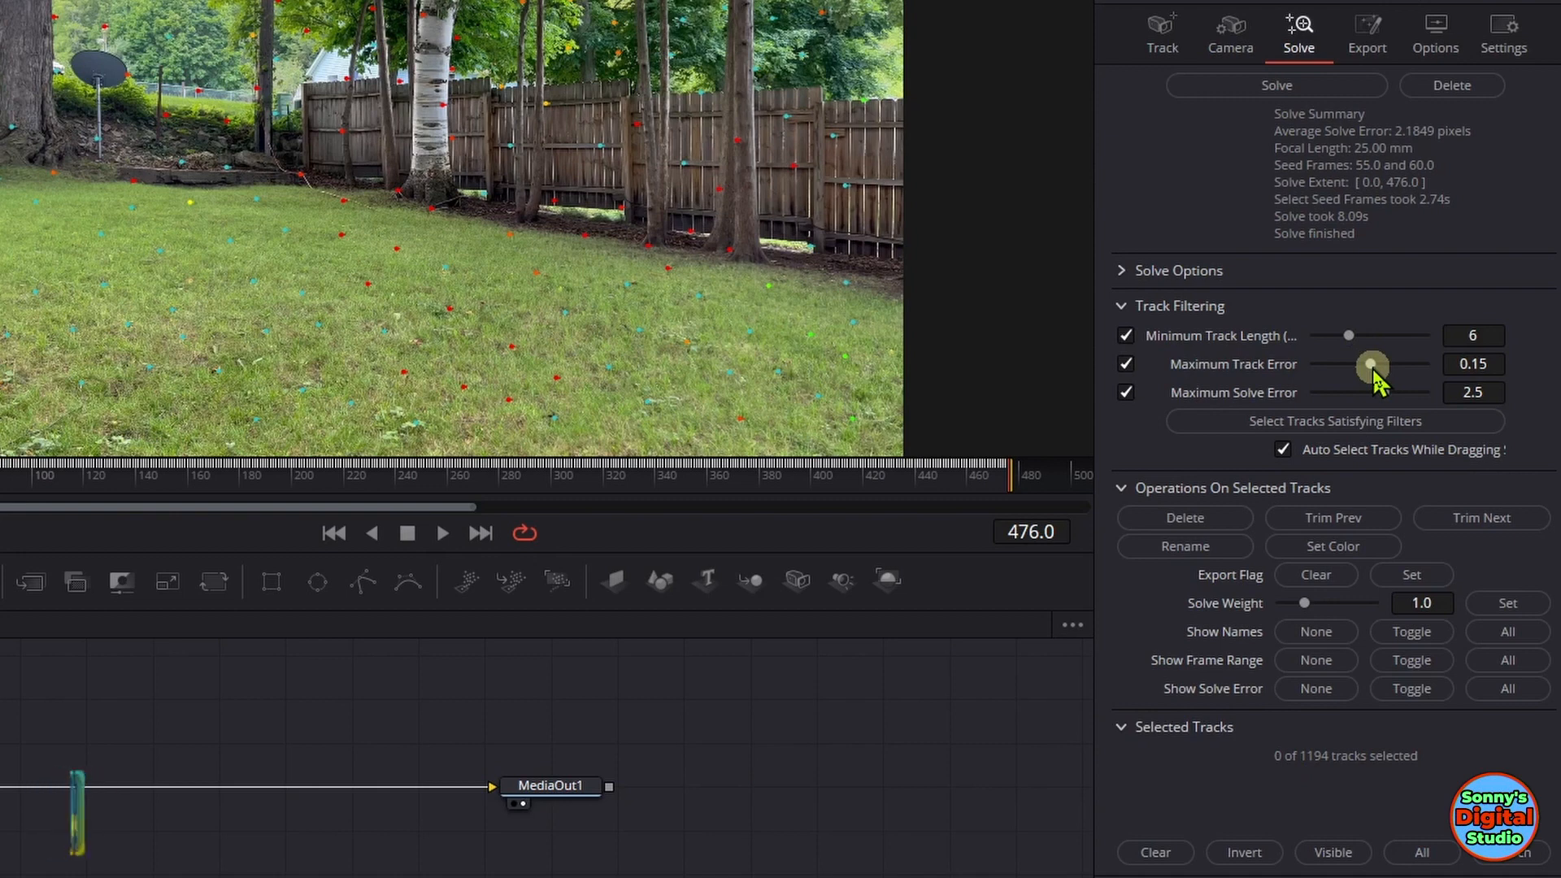
- Filter tracks with Maximum Track Error 0.17 and Maximum Solve Error 2.27, delete the selected tracks and solve the camera again
left_click_drag(1373, 370, 1376, 371)
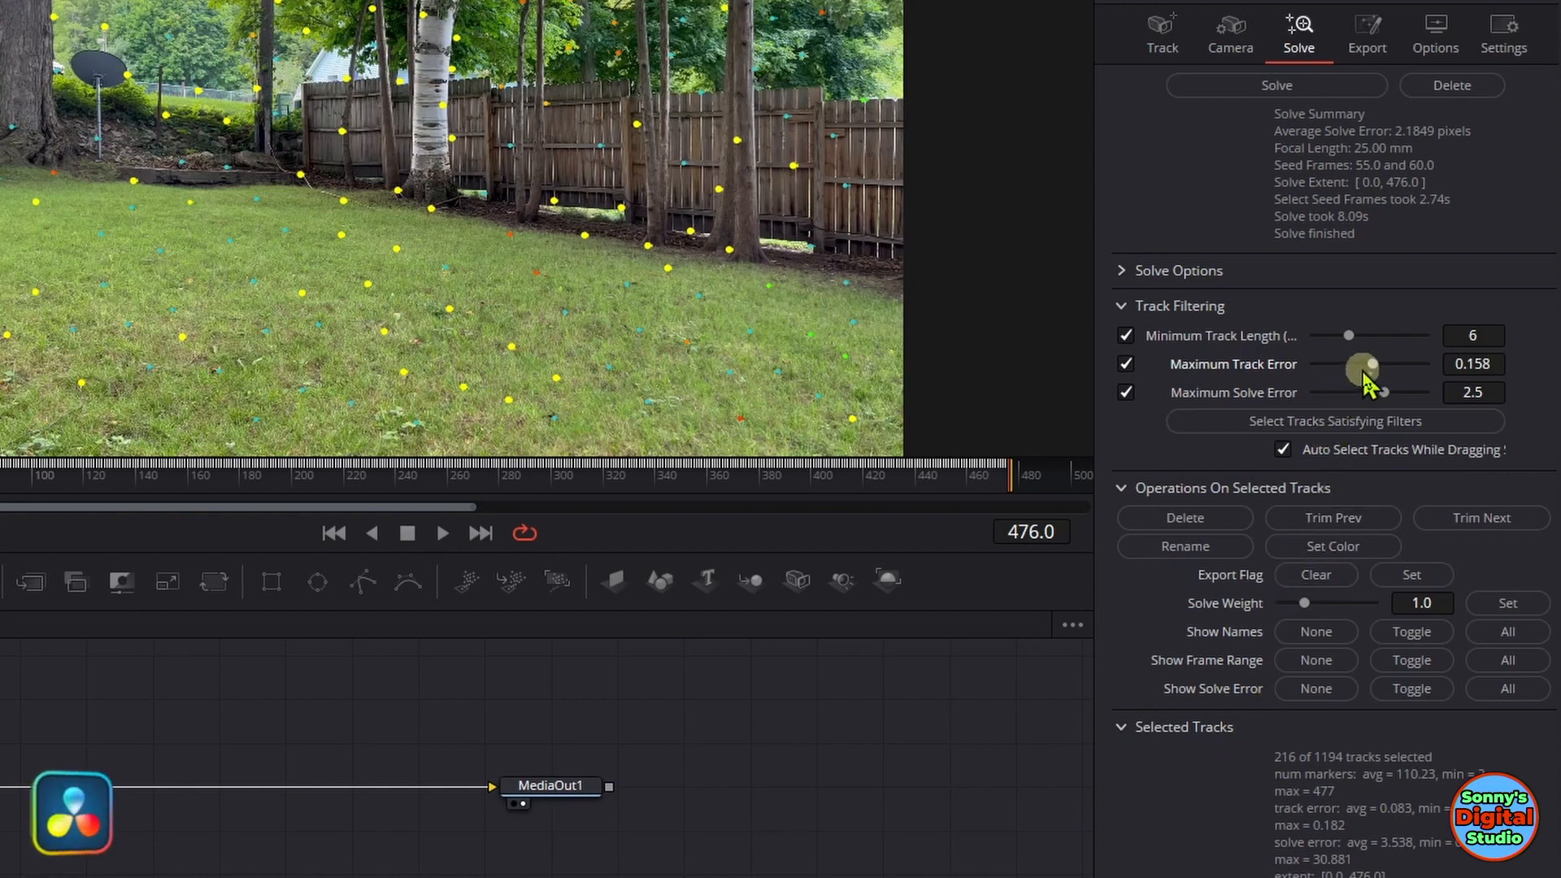
mouse_move(1365, 375)
left_mouse_down()
mouse_move(1380, 374)
mouse_move(1378, 398)
left_mouse_up()
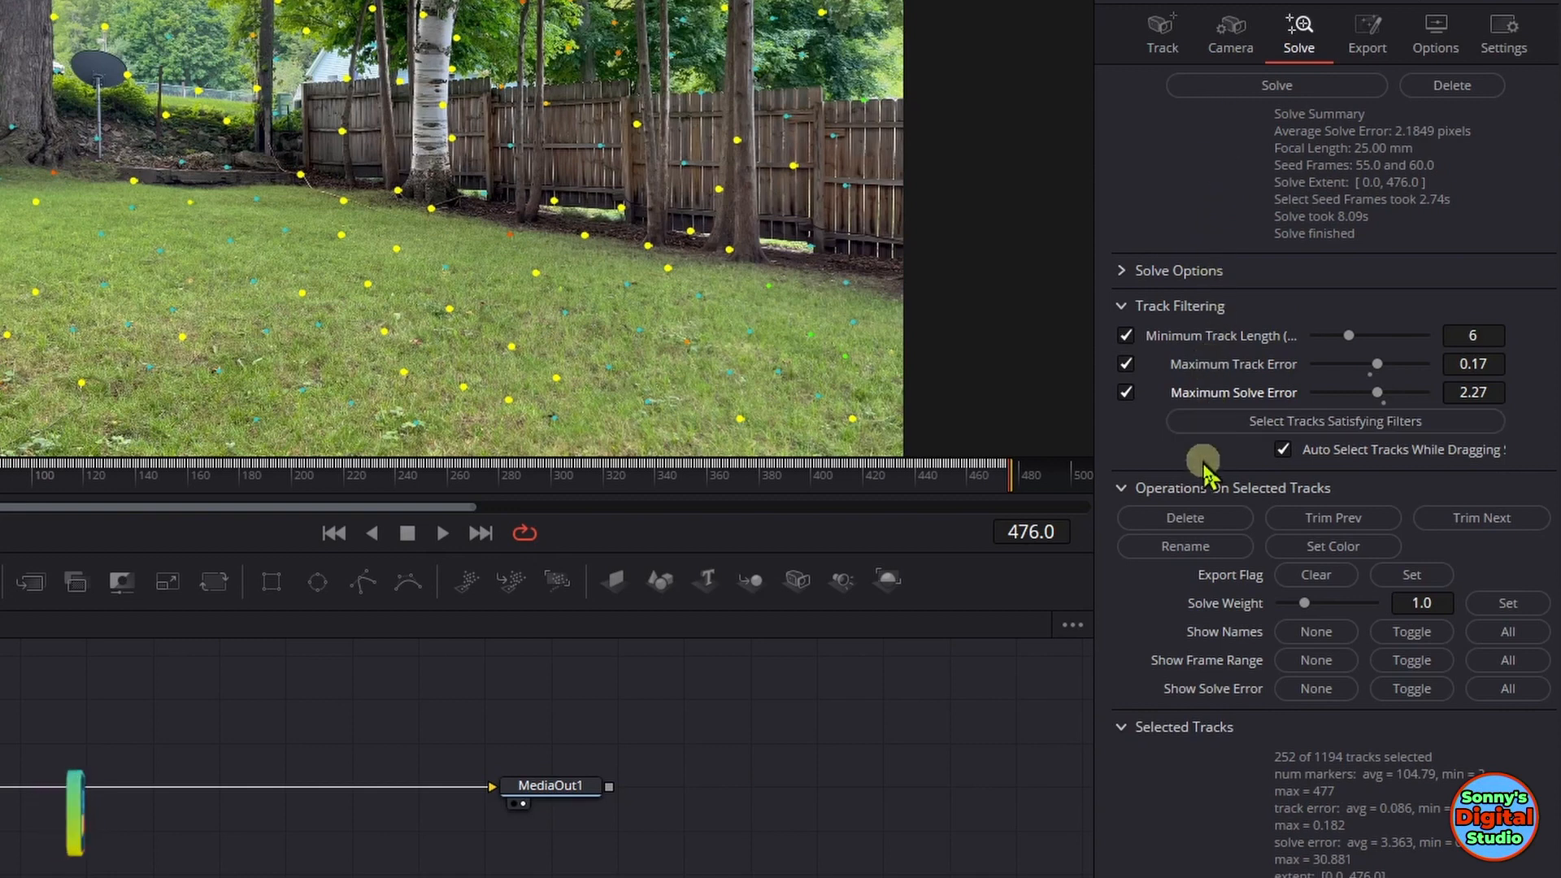
left_click(1198, 520)
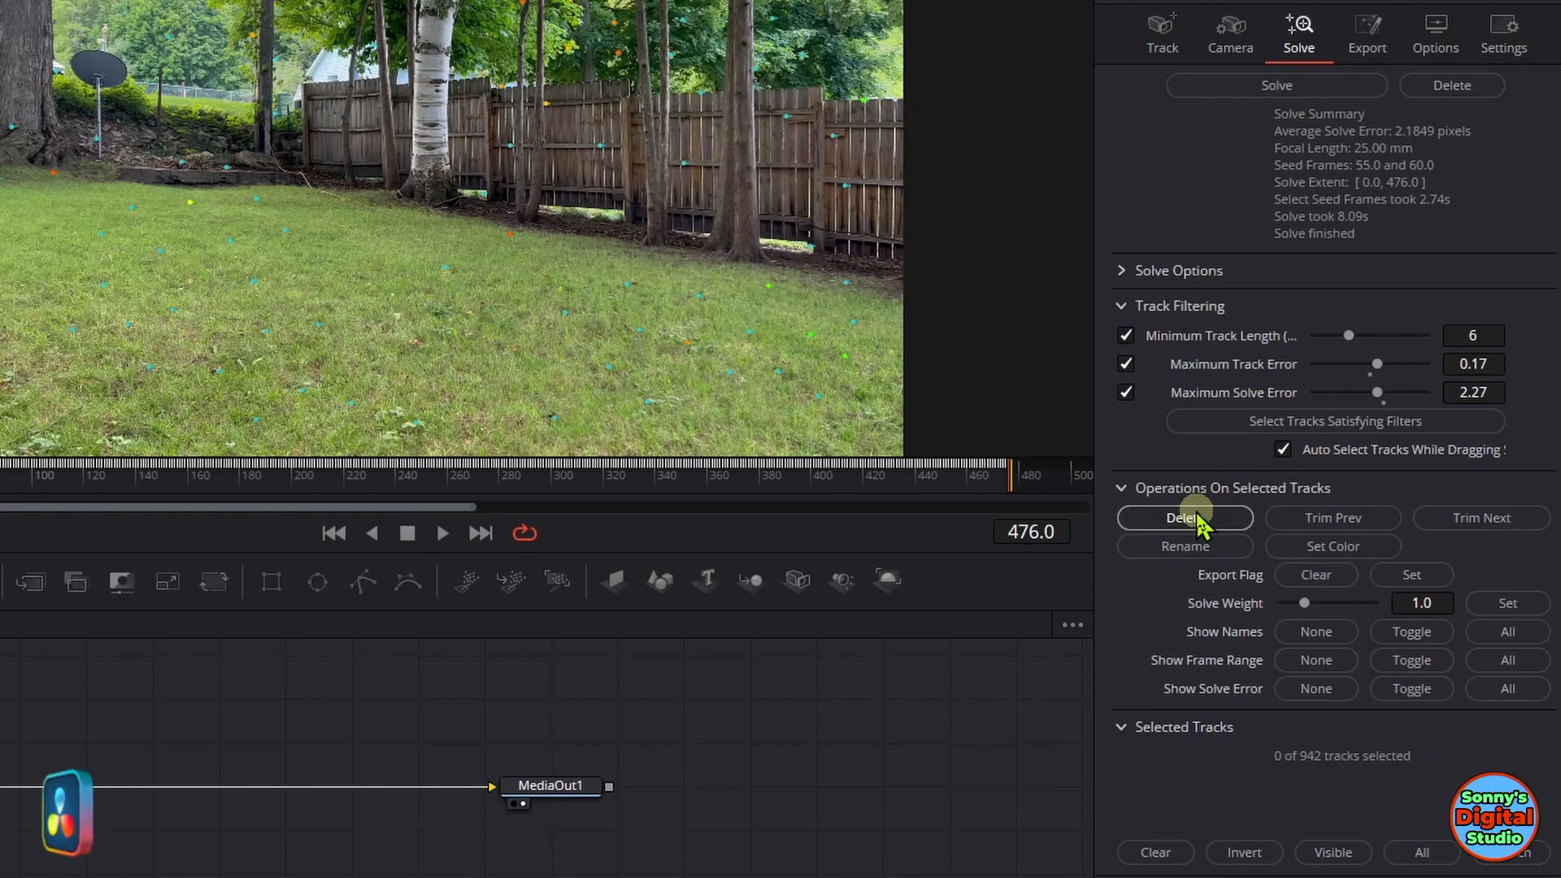
left_click(1237, 87)
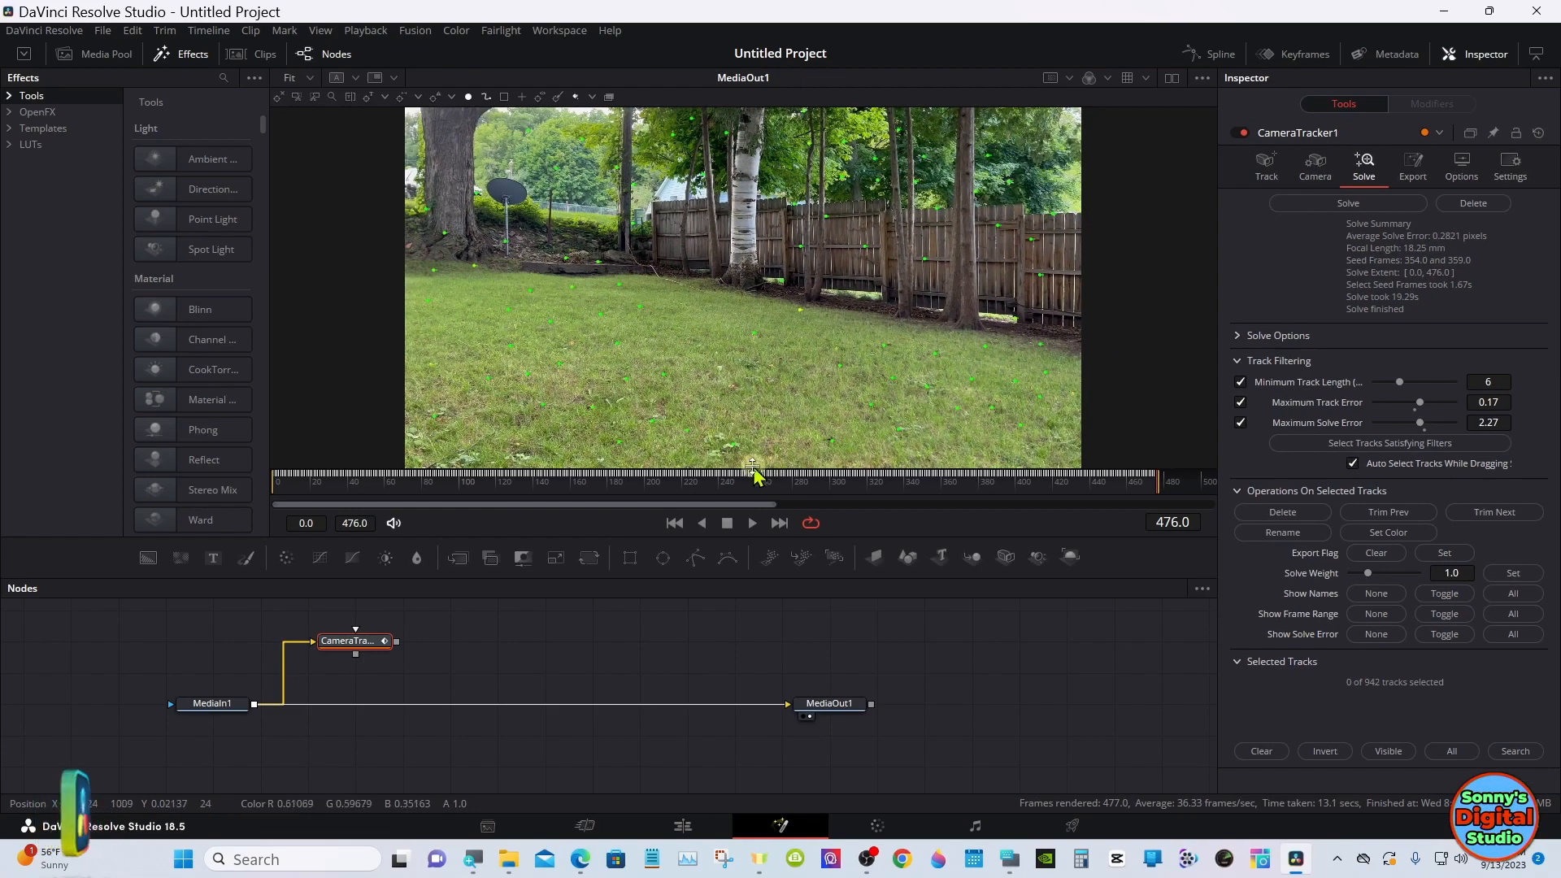
- At frame 161, expand the 3D Scene Transform export settings and select the tracks over the background trees and parked cars
left_click_drag(755, 476, 574, 483)
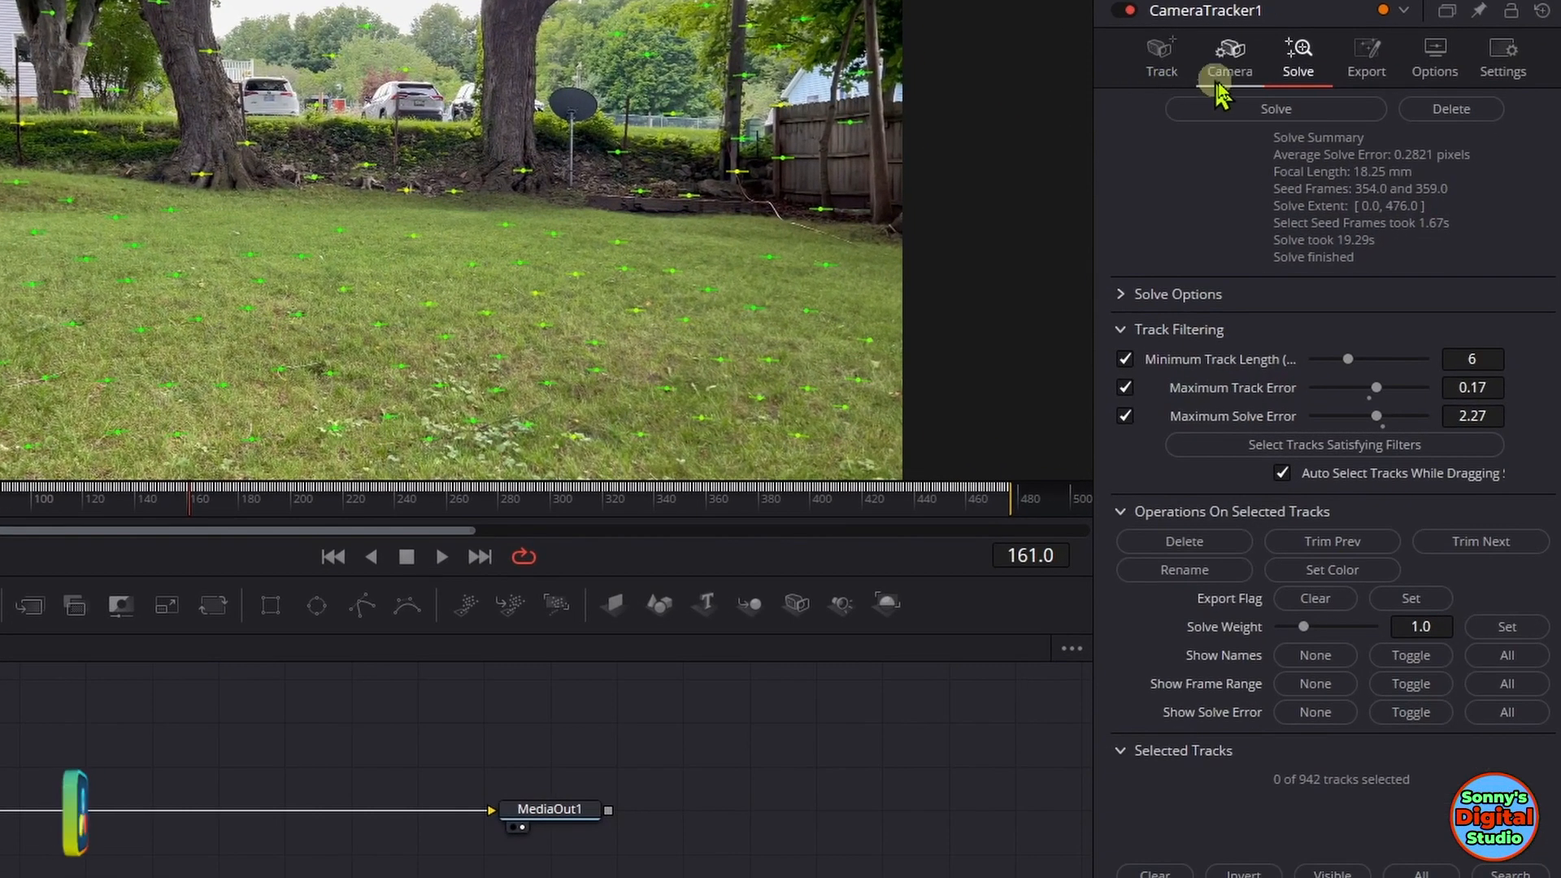
left_click(1369, 71)
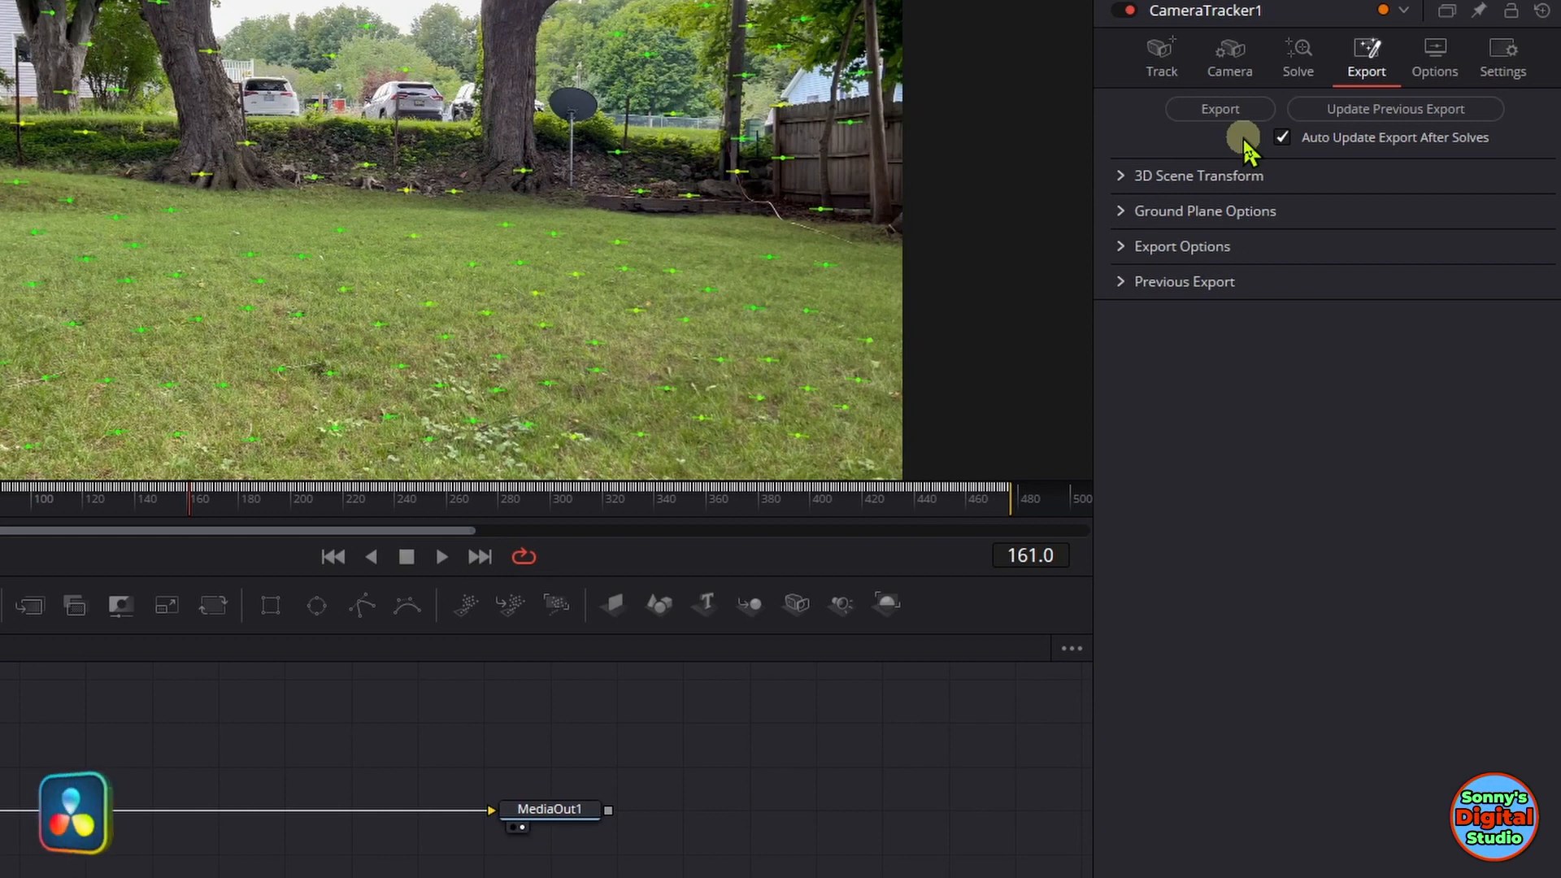
left_click(1120, 176)
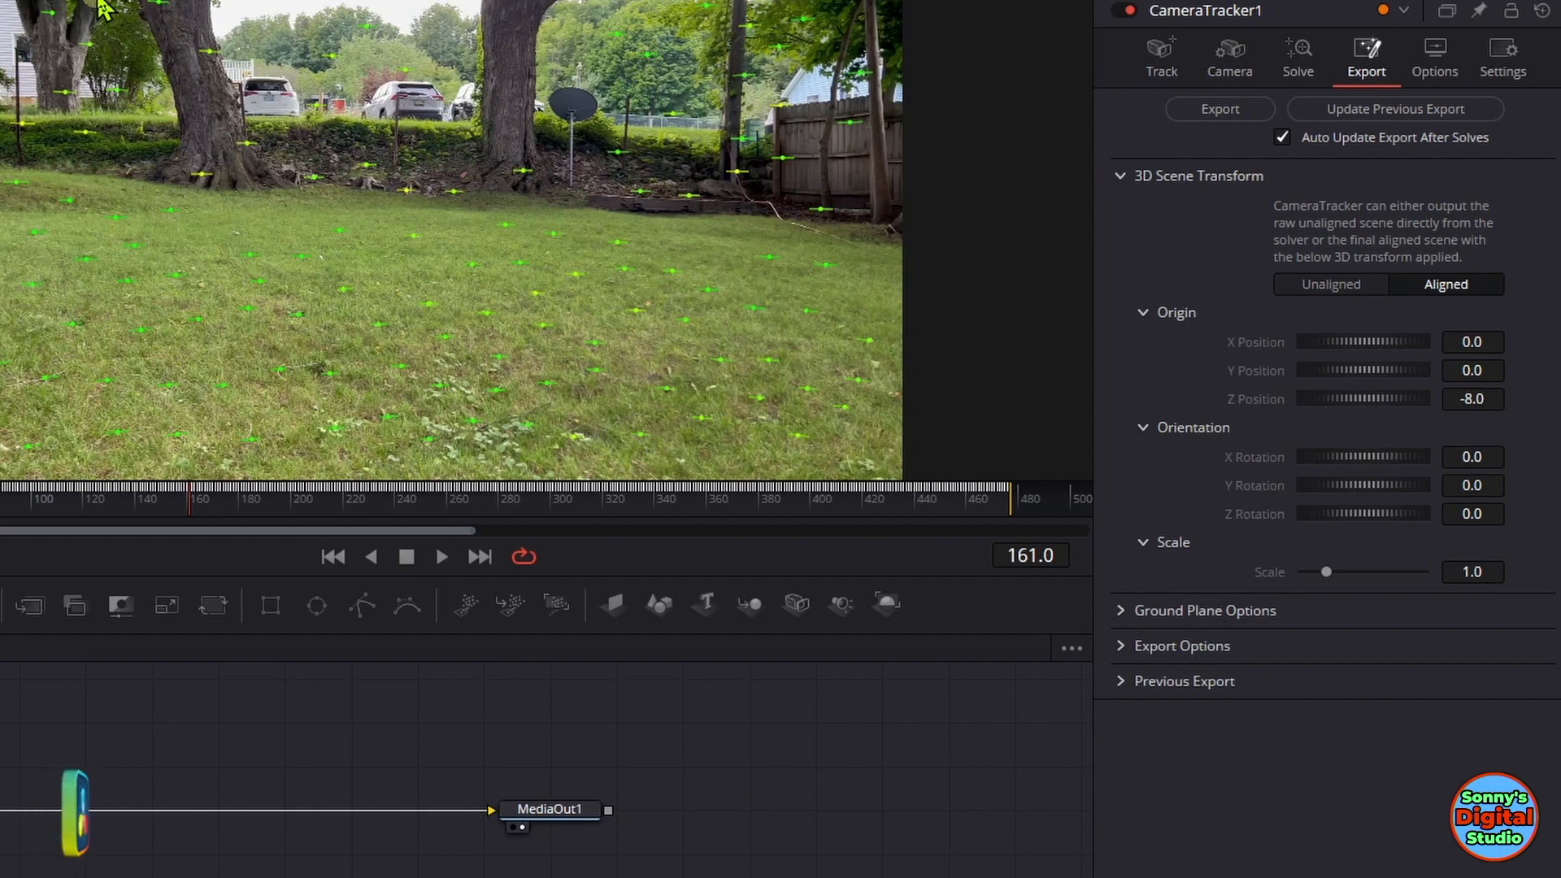
left_click_drag(97, 3, 636, 159)
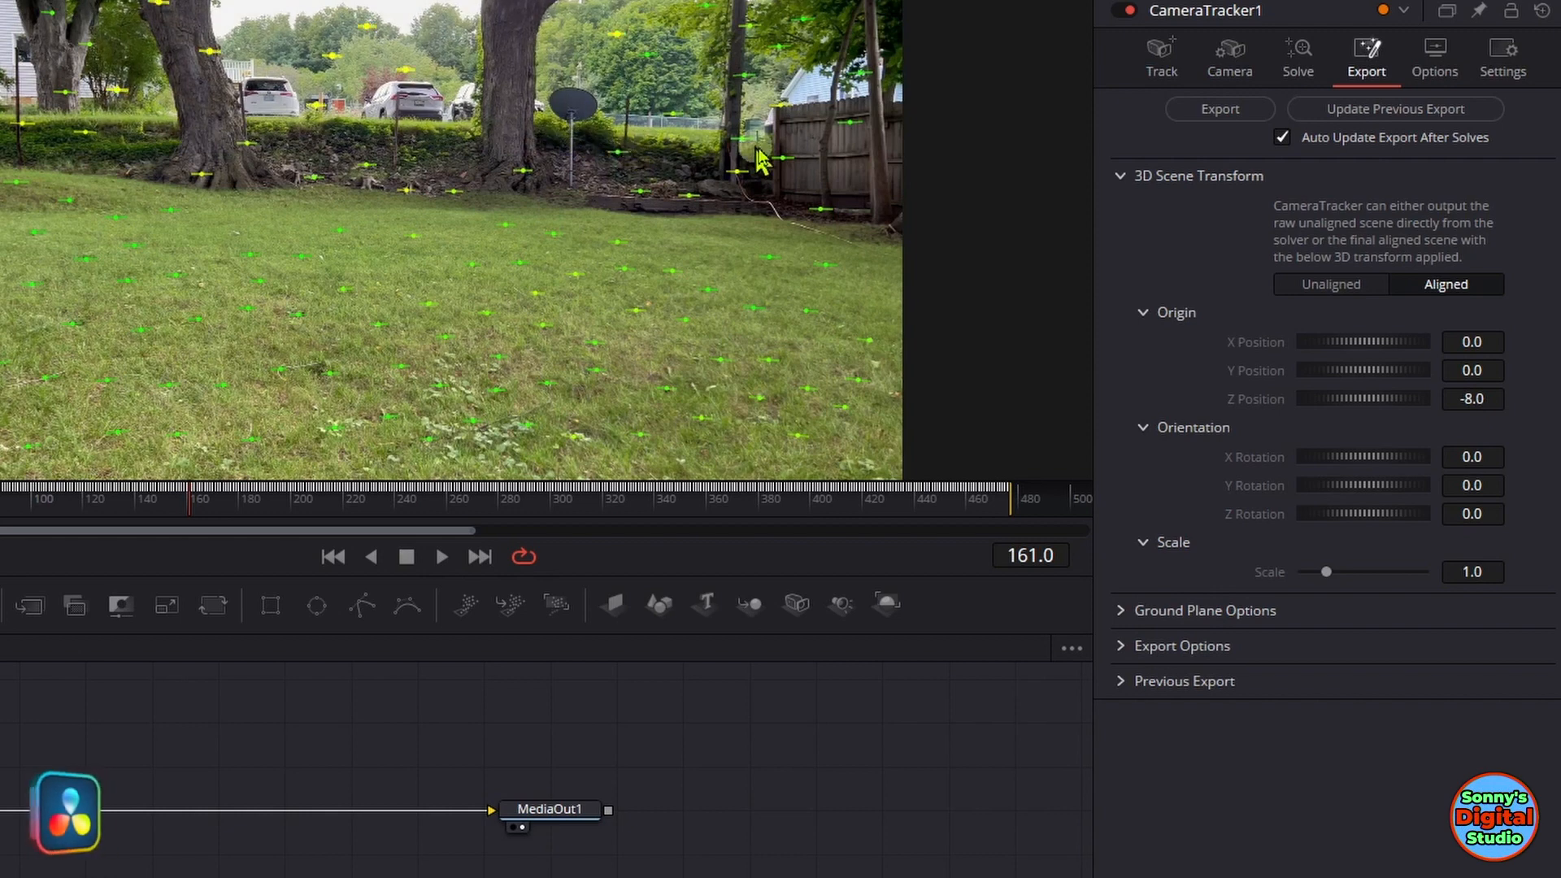
- Switch the 3D scene to Unaligned and set its XZ plane (ground) orientation and its origin from the selected tracks
left_click(1352, 284)
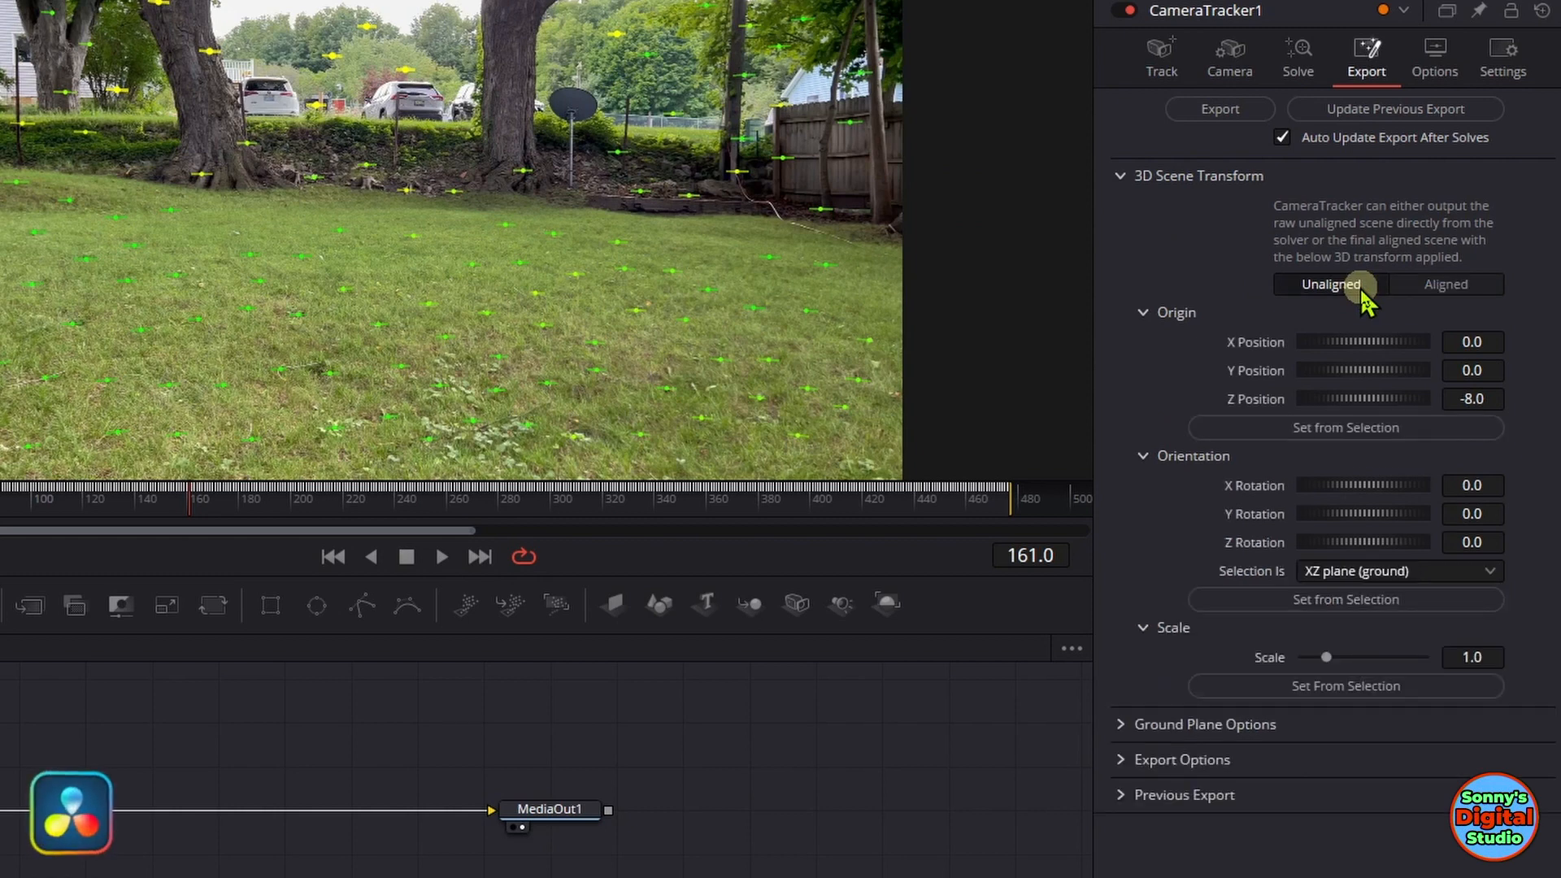
left_click(1404, 604)
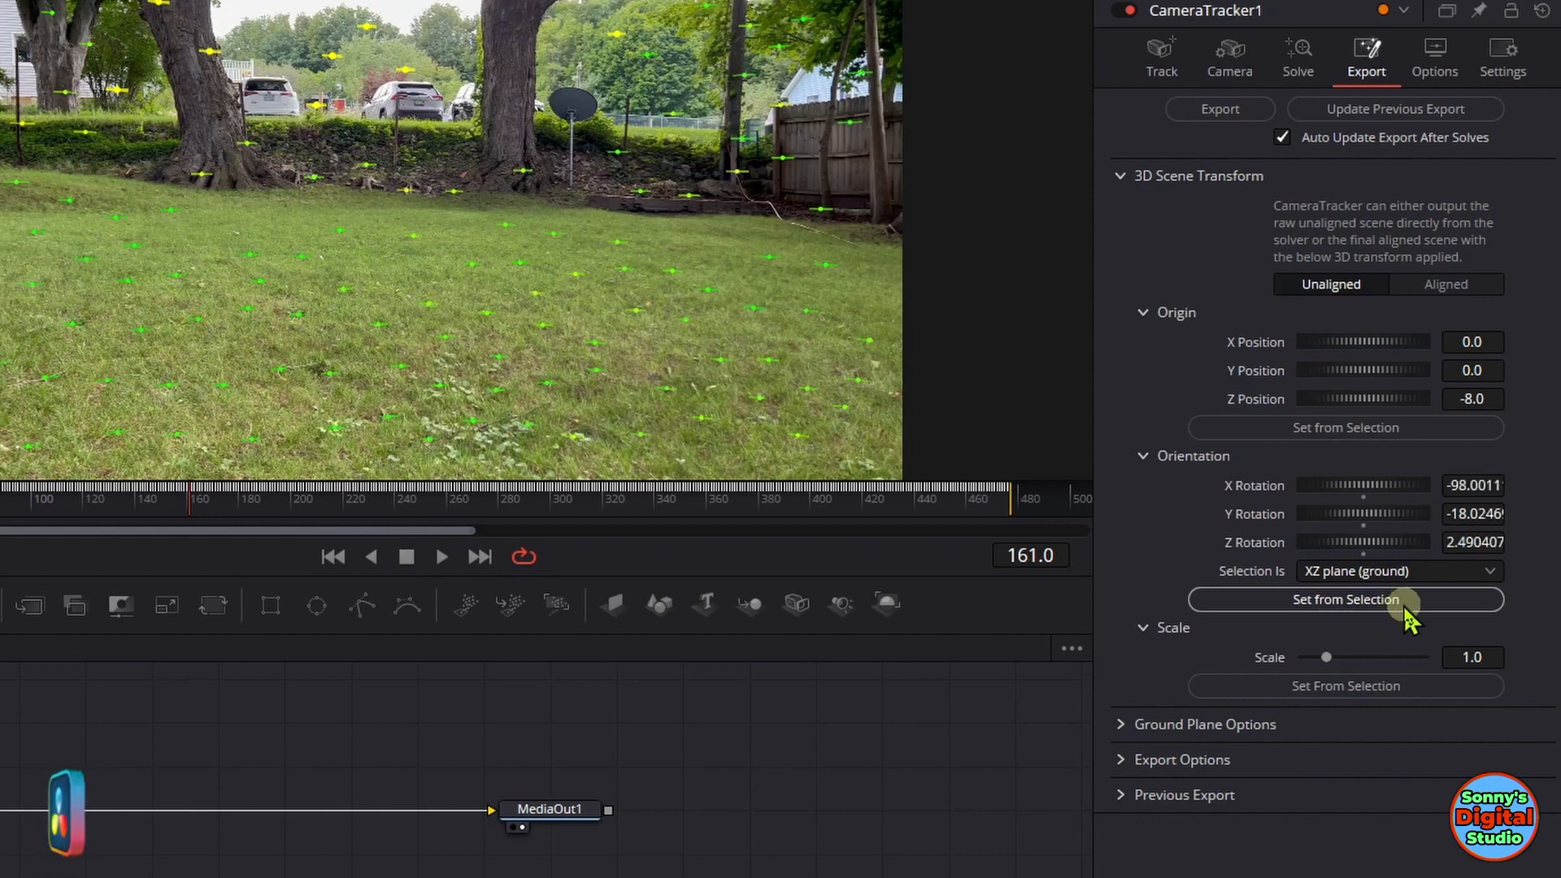
left_click(1431, 444)
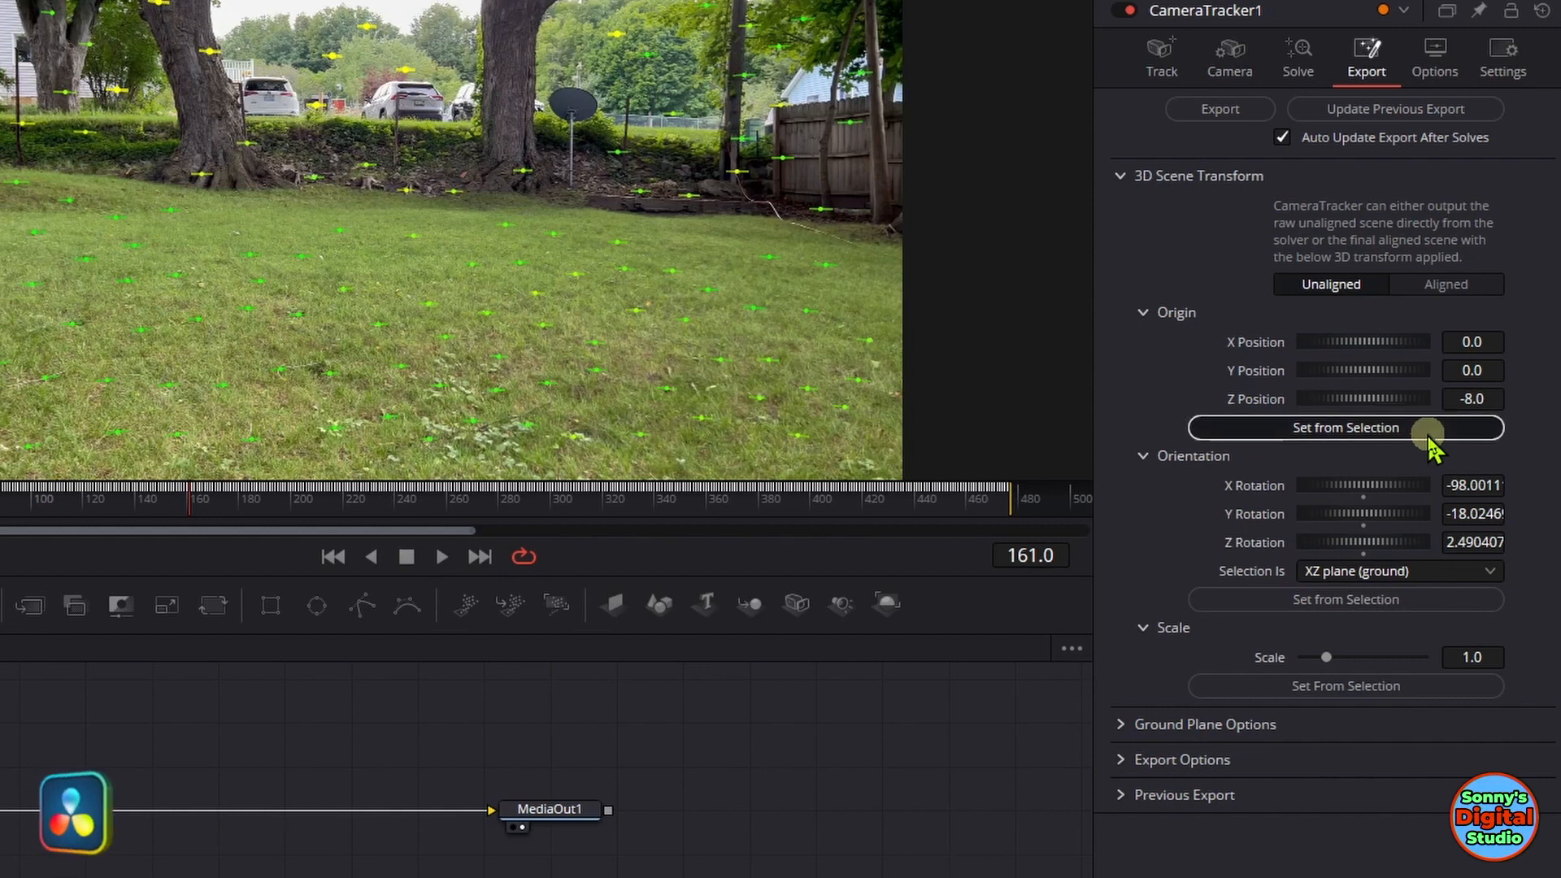
- Export the tracked 3D scene as Aligned and arrange the exported nodes between MediaIn1 and MediaOut1, saving the project
left_click(1460, 291)
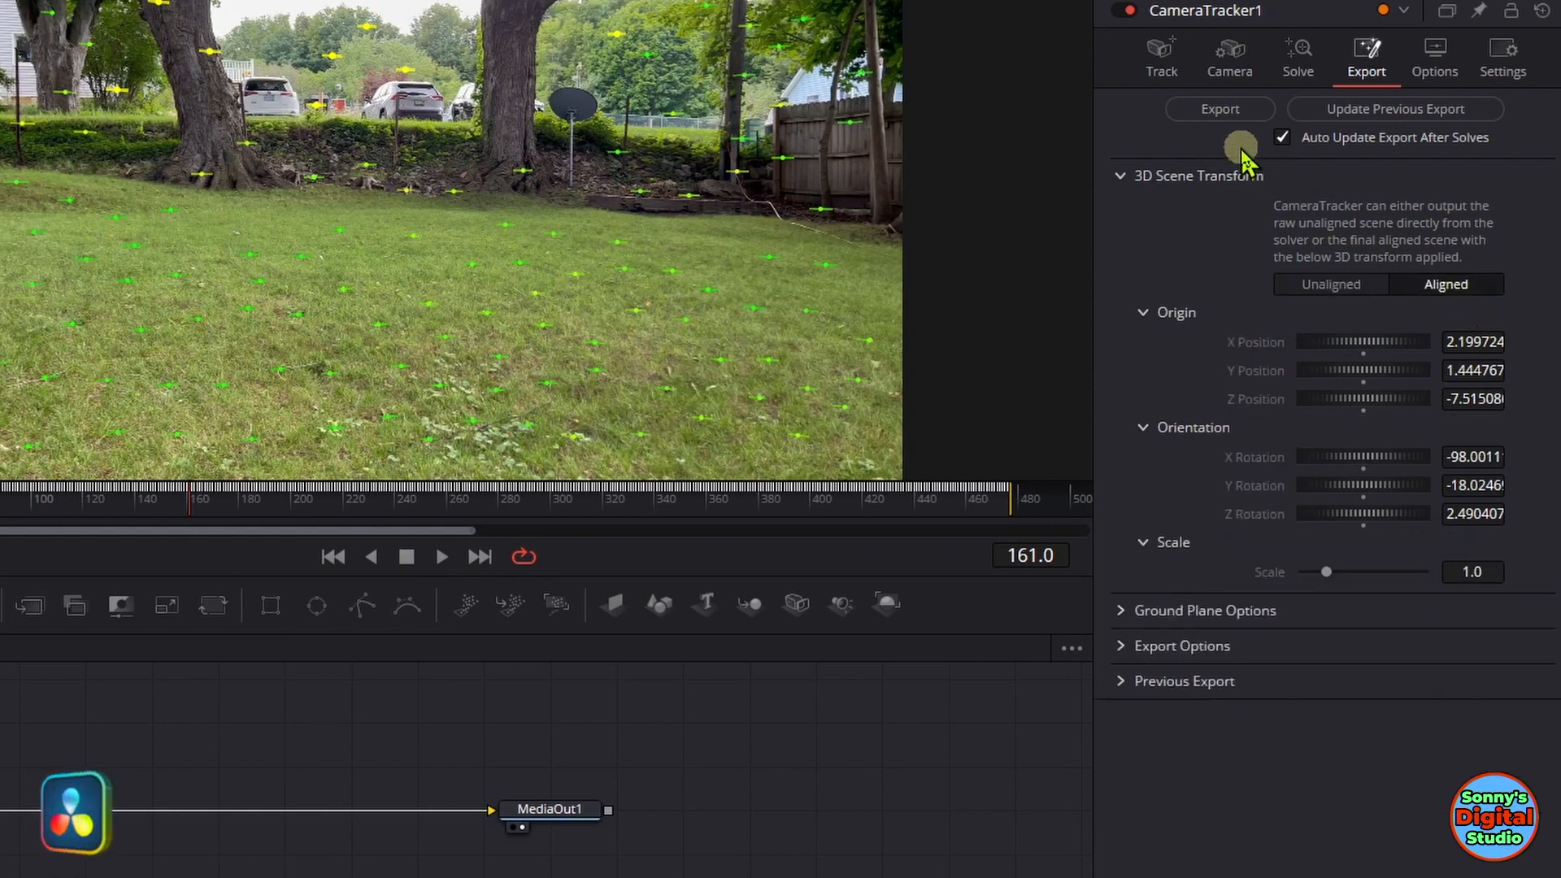
left_click(1220, 109)
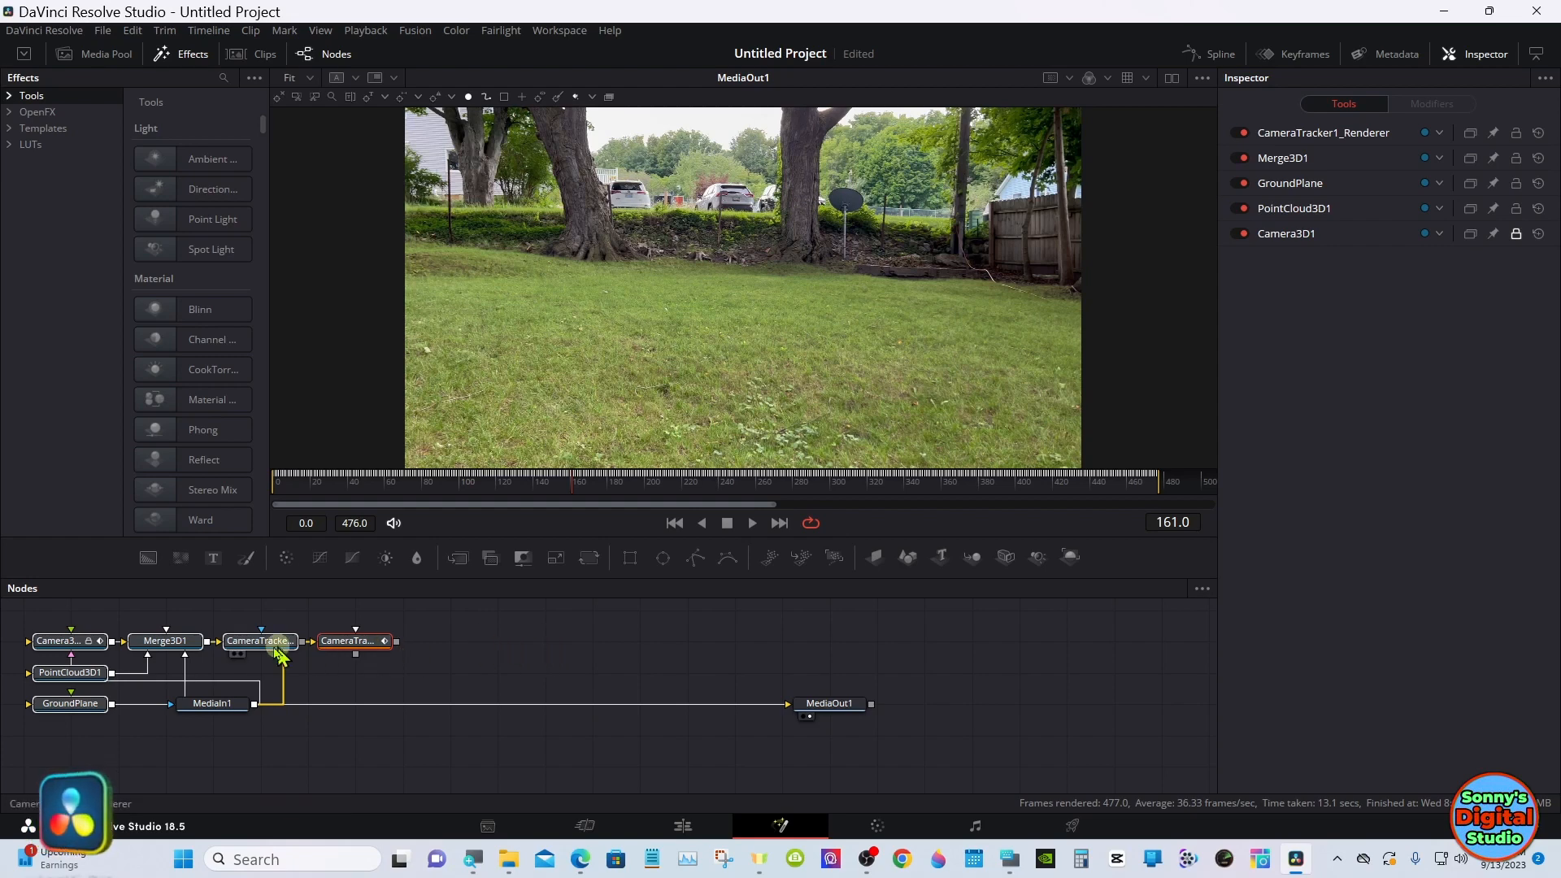
left_click_drag(250, 643, 687, 673)
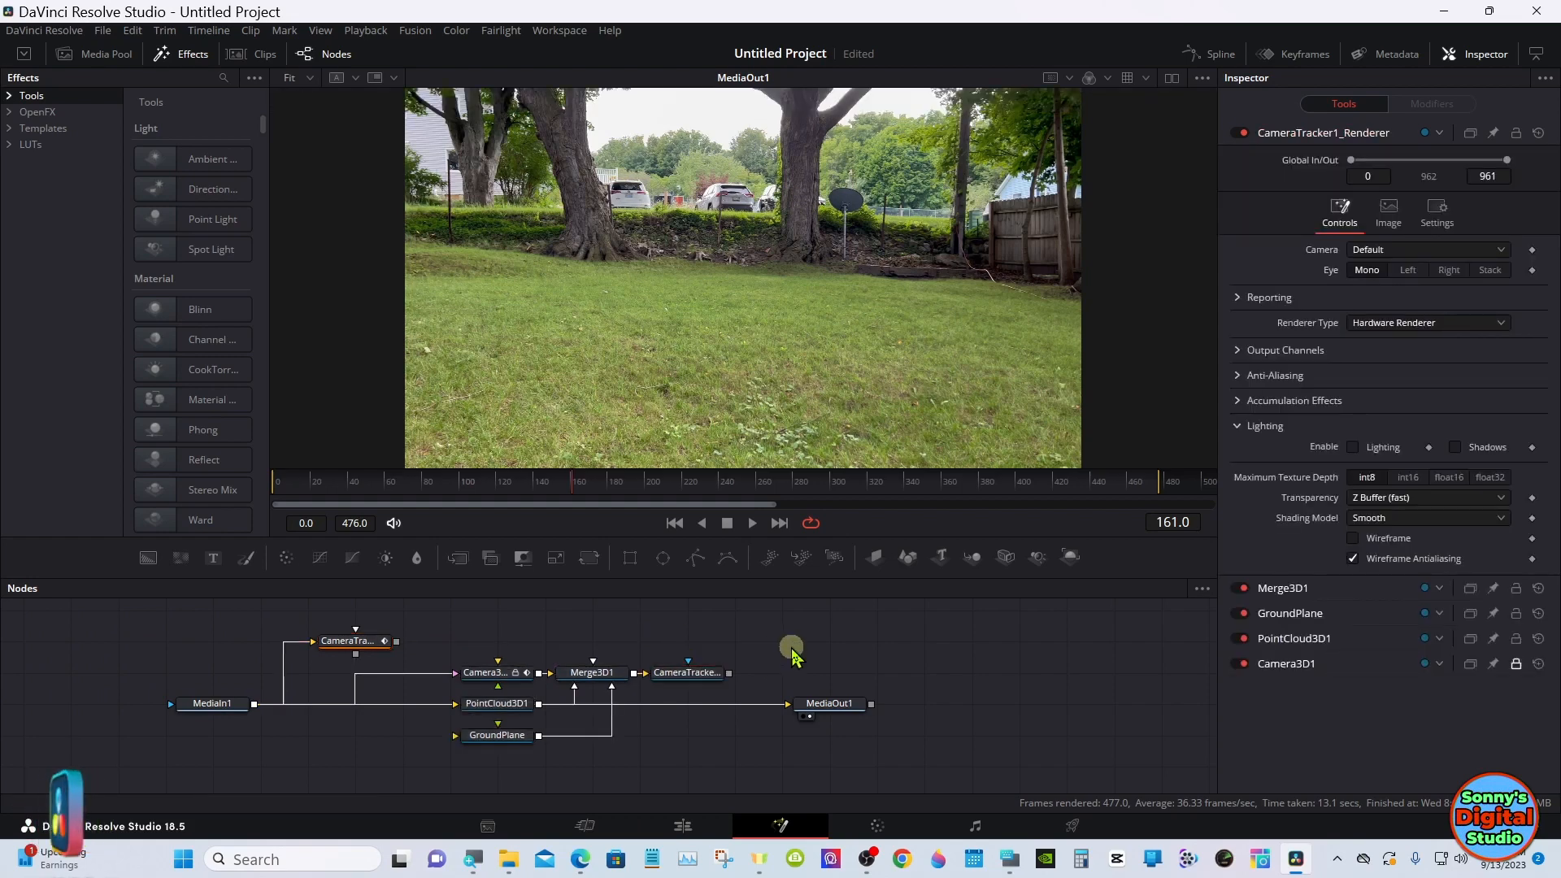
key("ctrl+s")
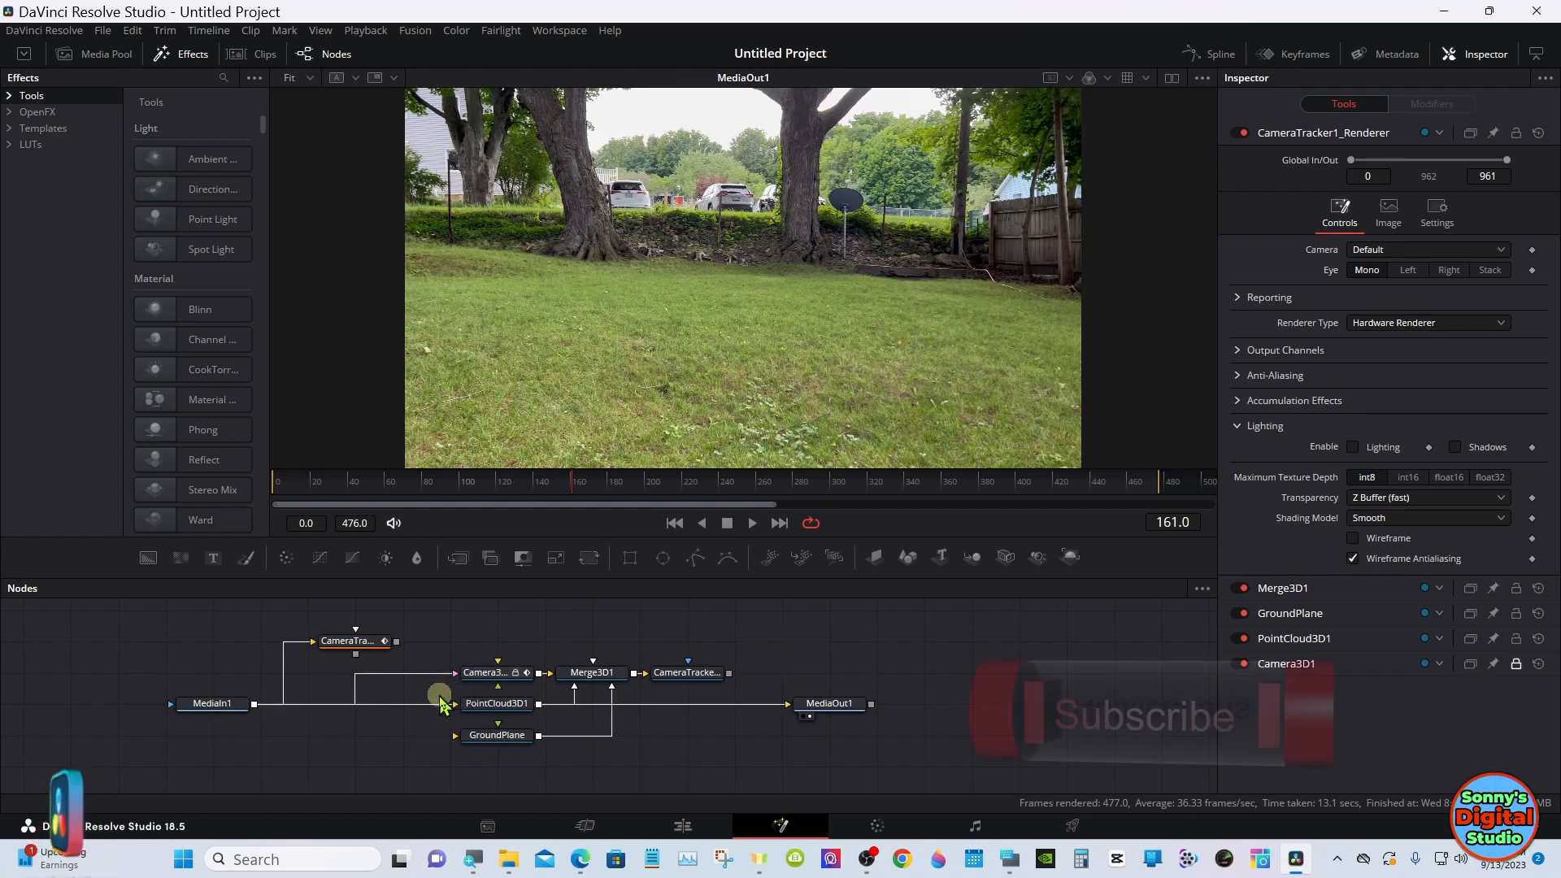
- Delete the PointCloud3D1 and GroundPlane nodes and connect the CameraTracker1_Renderer output to MediaOut1
left_click_drag(431, 694, 508, 728)
right_click(510, 722)
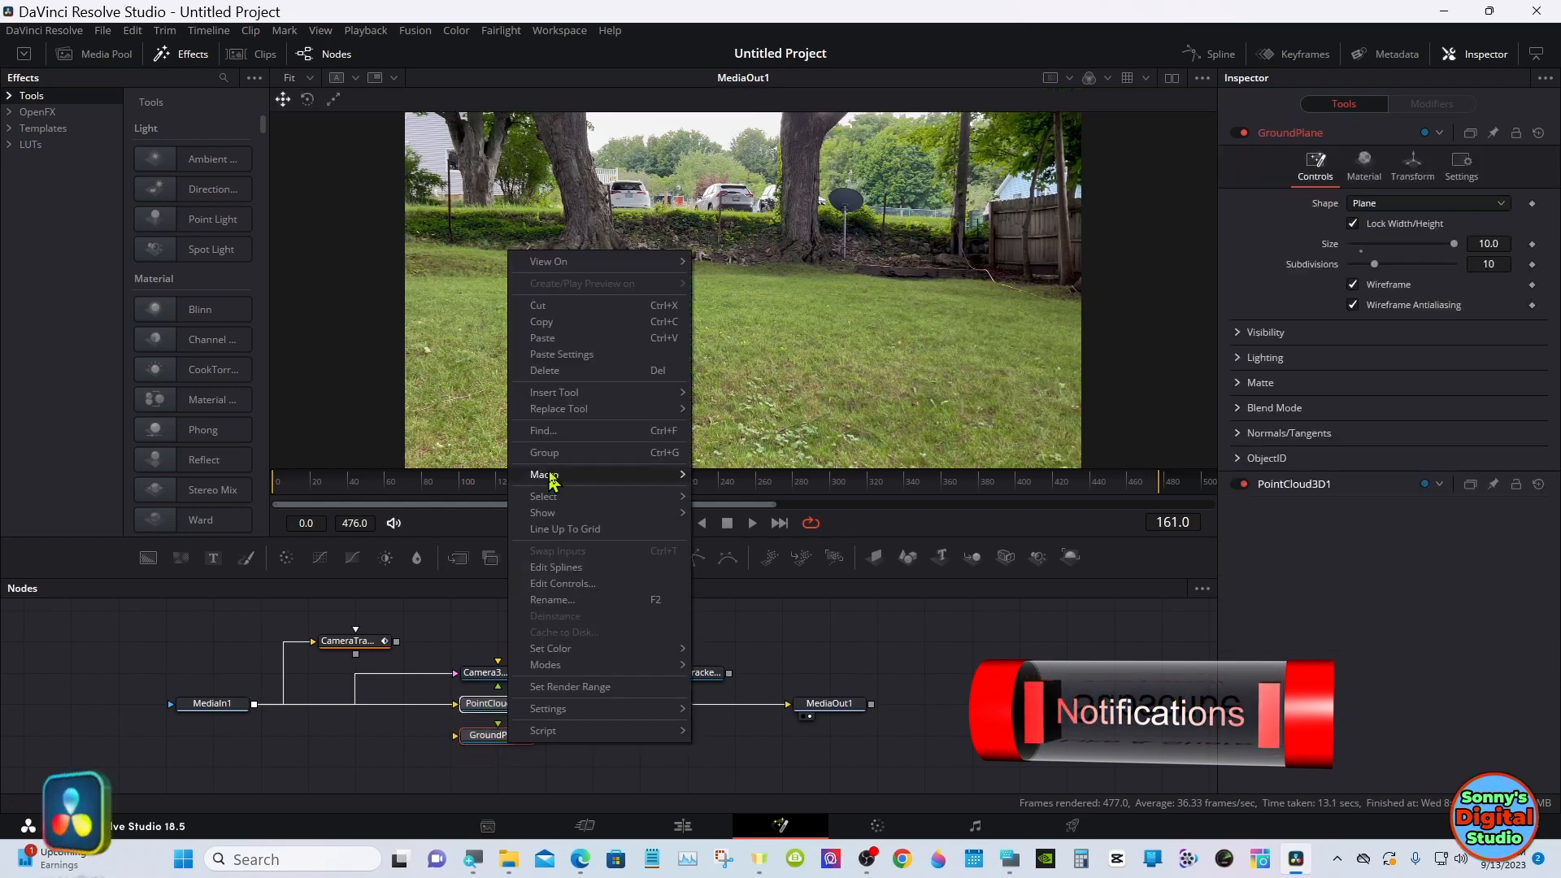
left_click(545, 370)
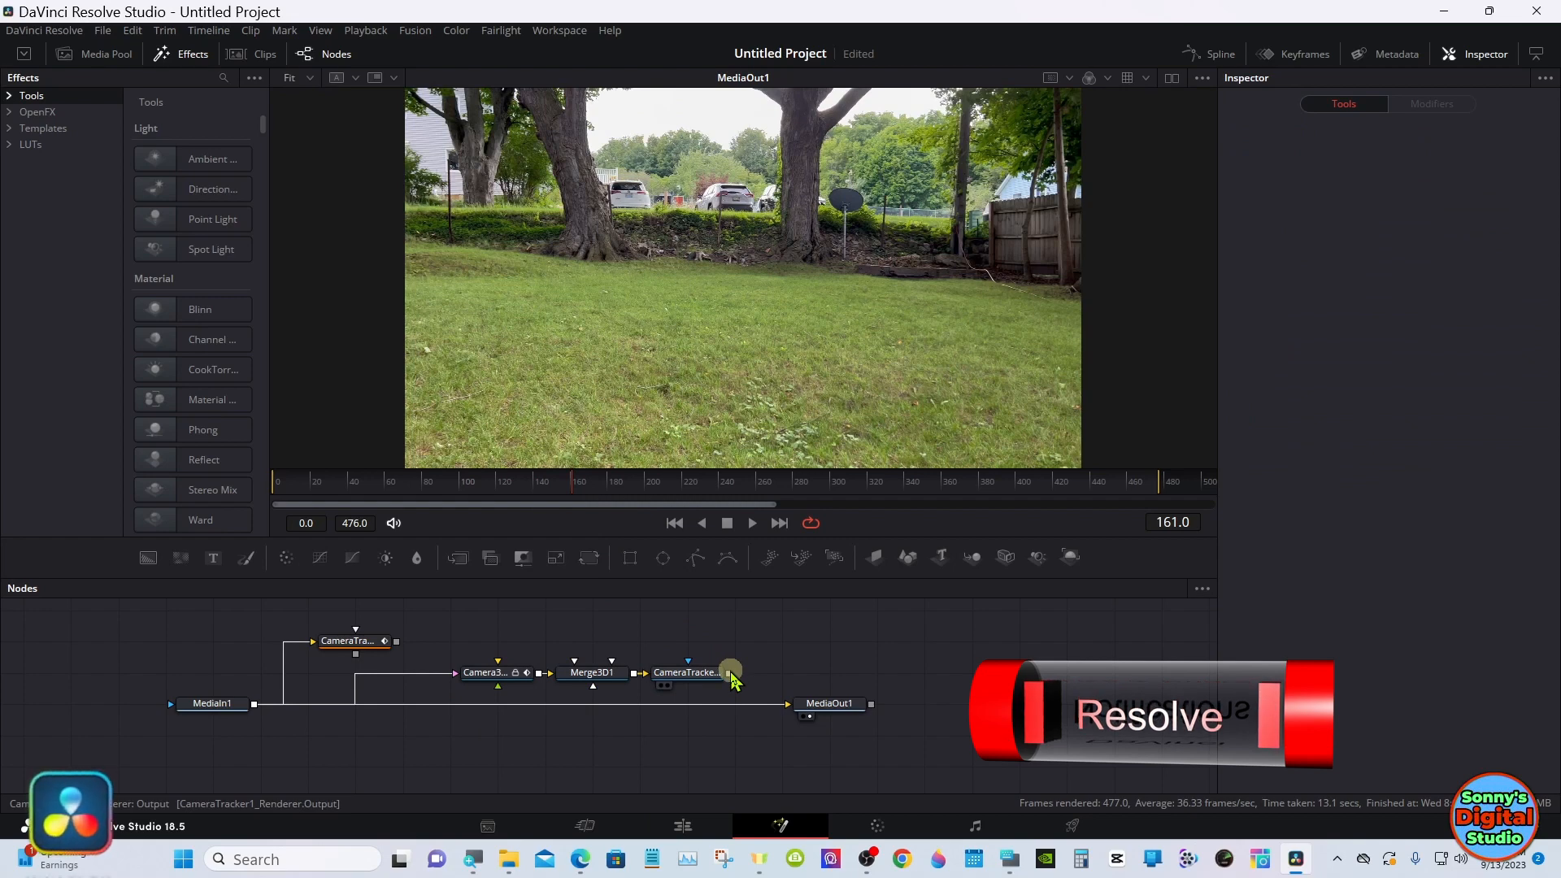
left_click_drag(731, 674, 788, 706)
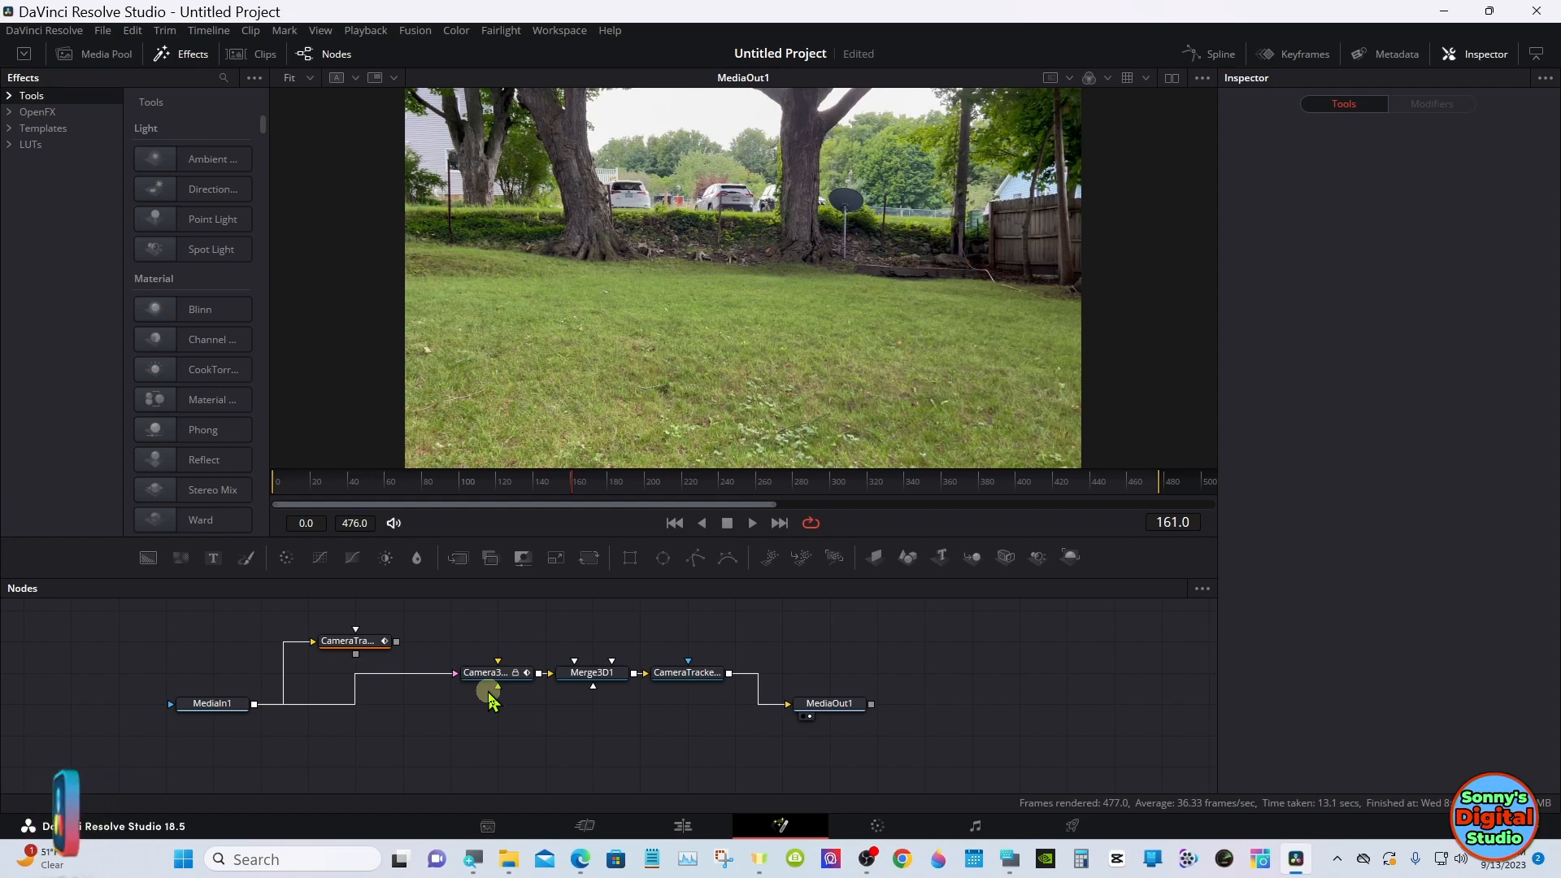
- Add a Text3D node feeding Merge3D1 and place it directly below the merge node
left_click(596, 682)
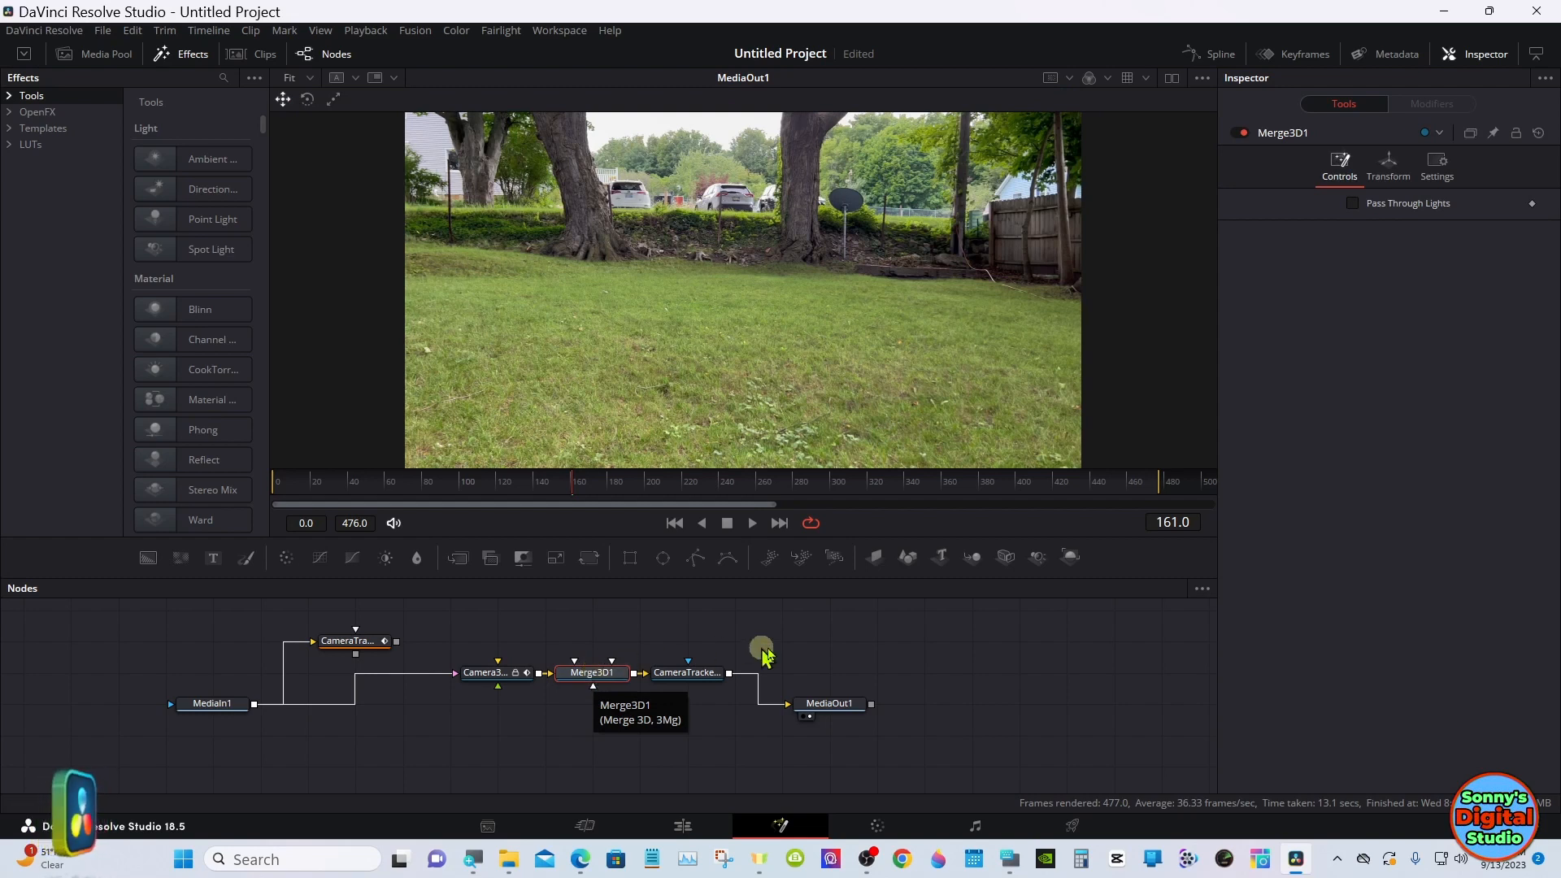
left_click(943, 558)
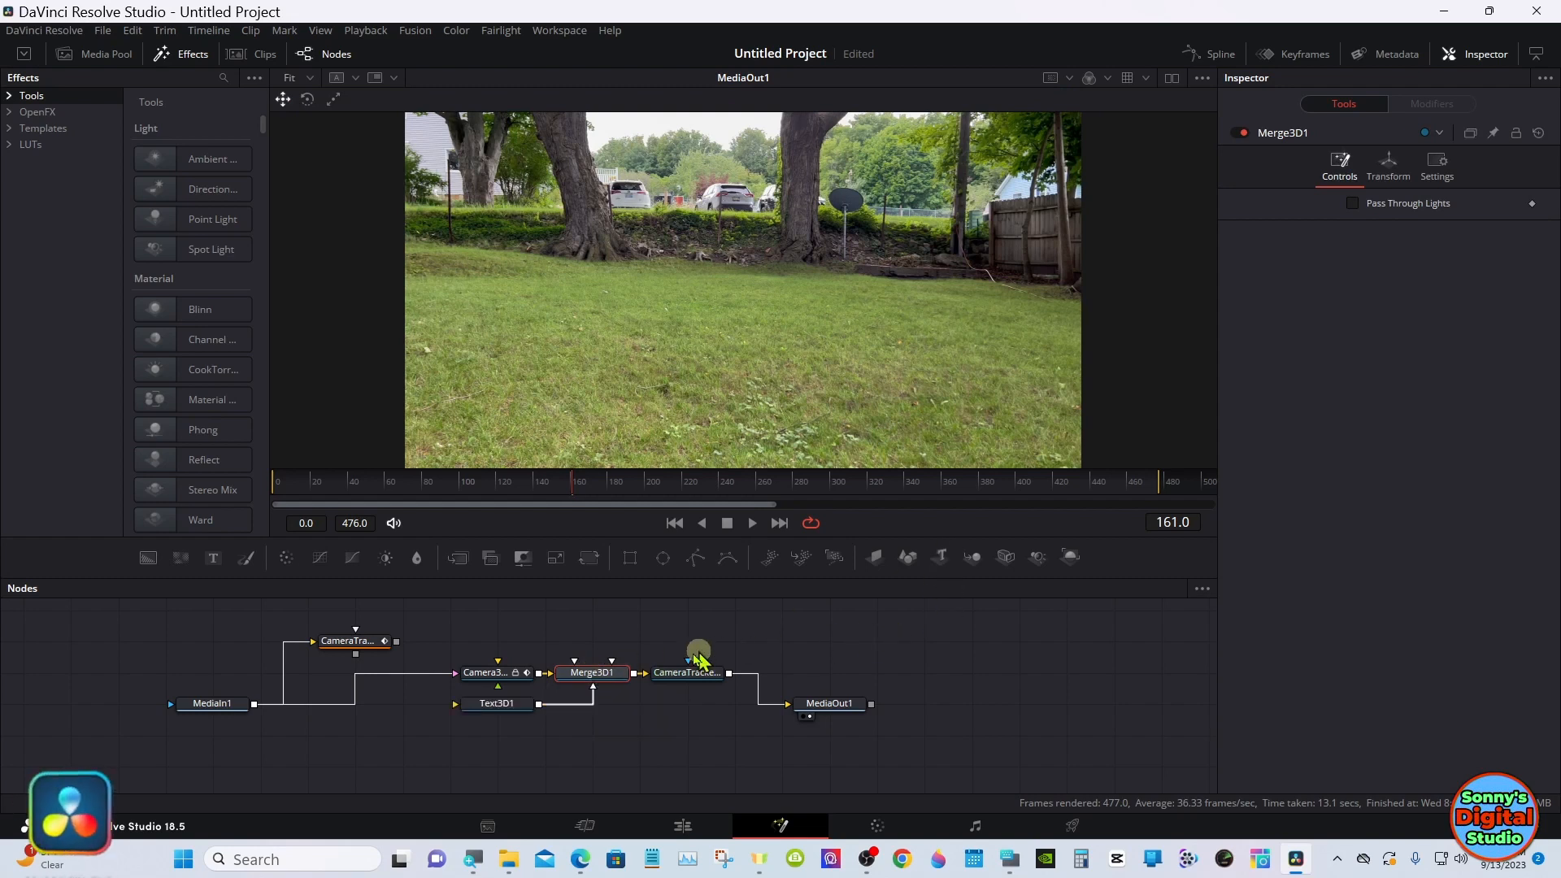
left_click_drag(498, 702, 605, 740)
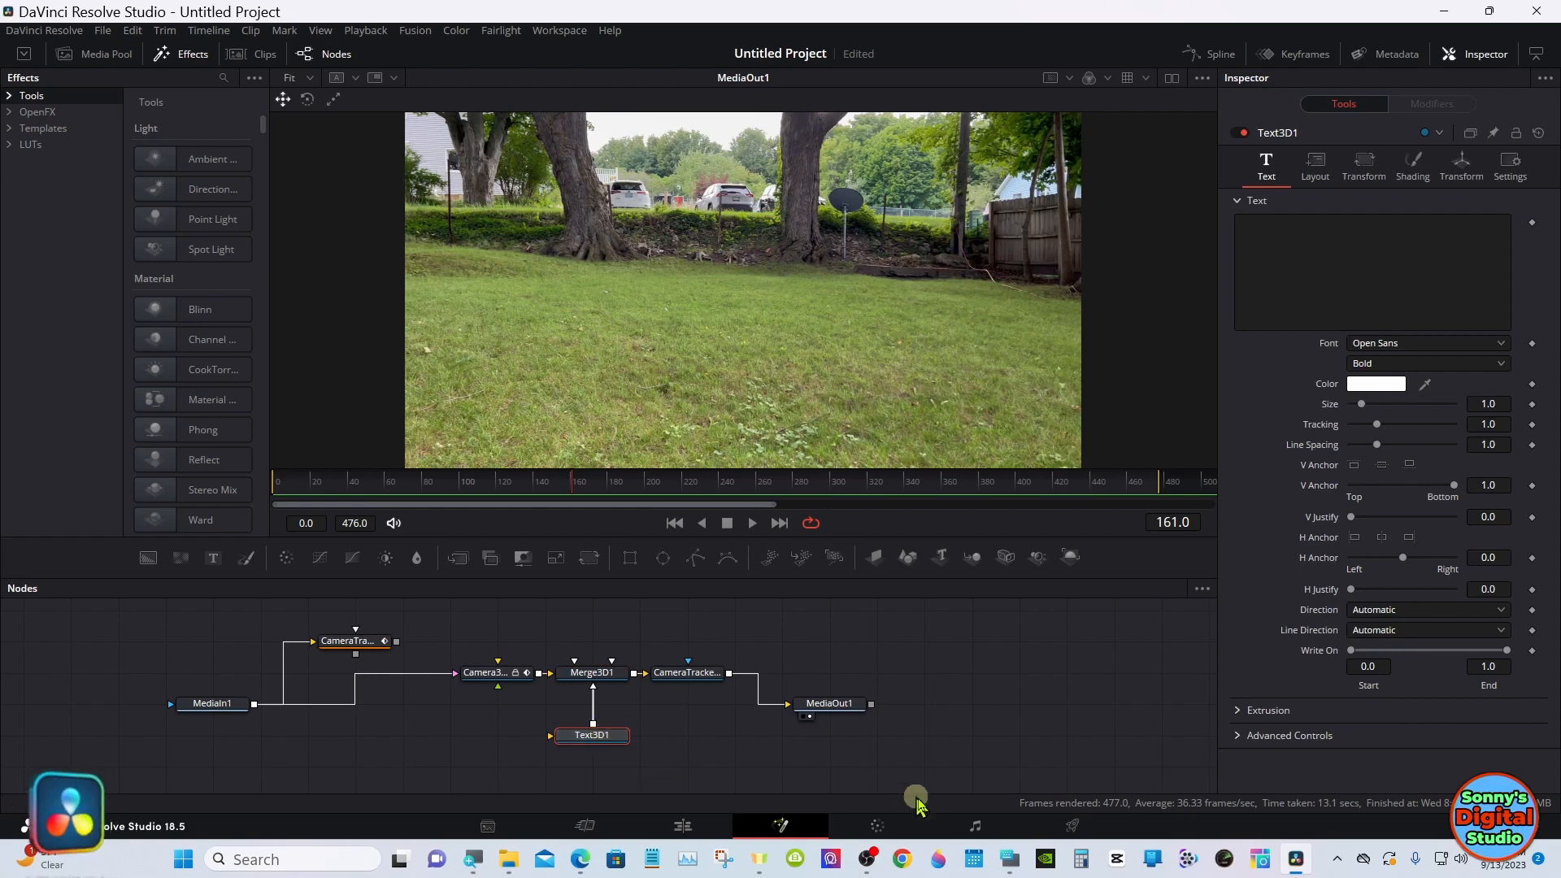
- Enter the surname in capital letters as the text of the Text3D1 node, using the on-screen keyboard
left_click(1010, 859)
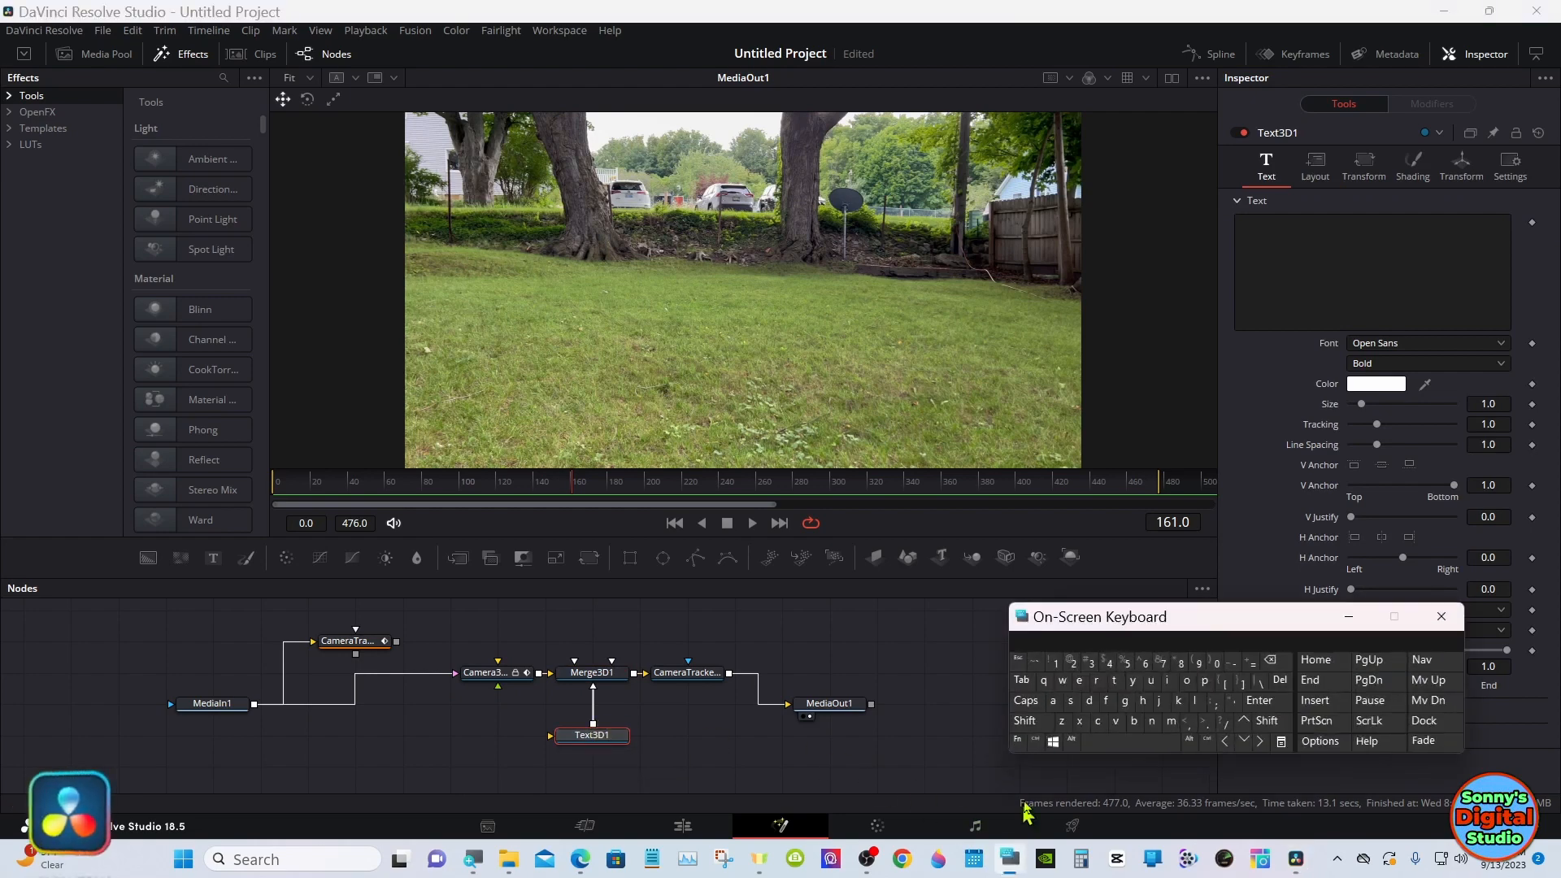
left_click(1283, 244)
left_click(1026, 700)
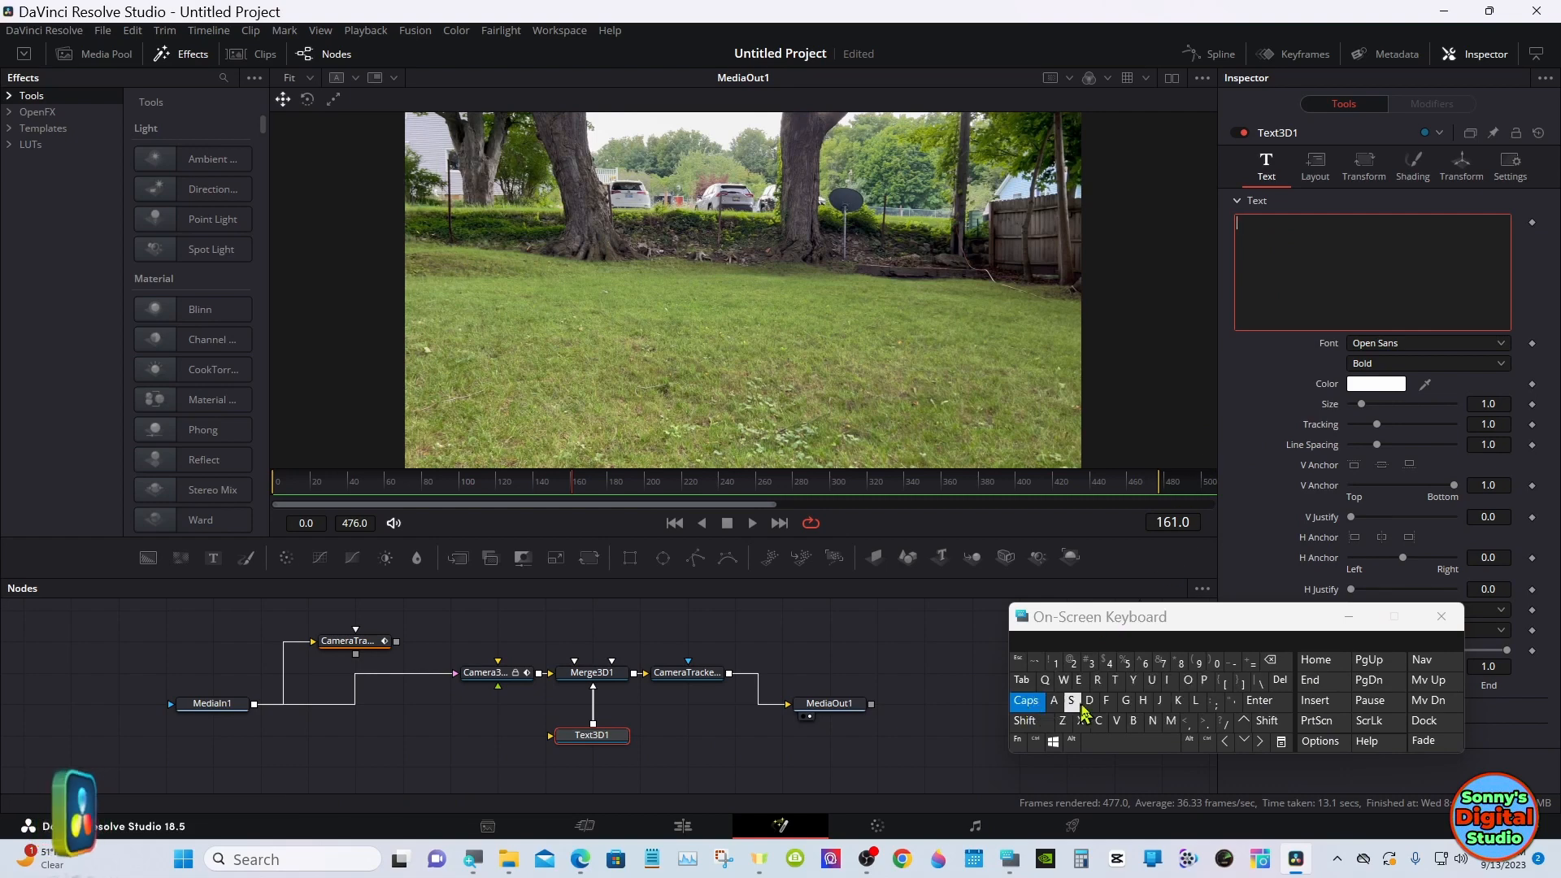
left_click(1145, 703)
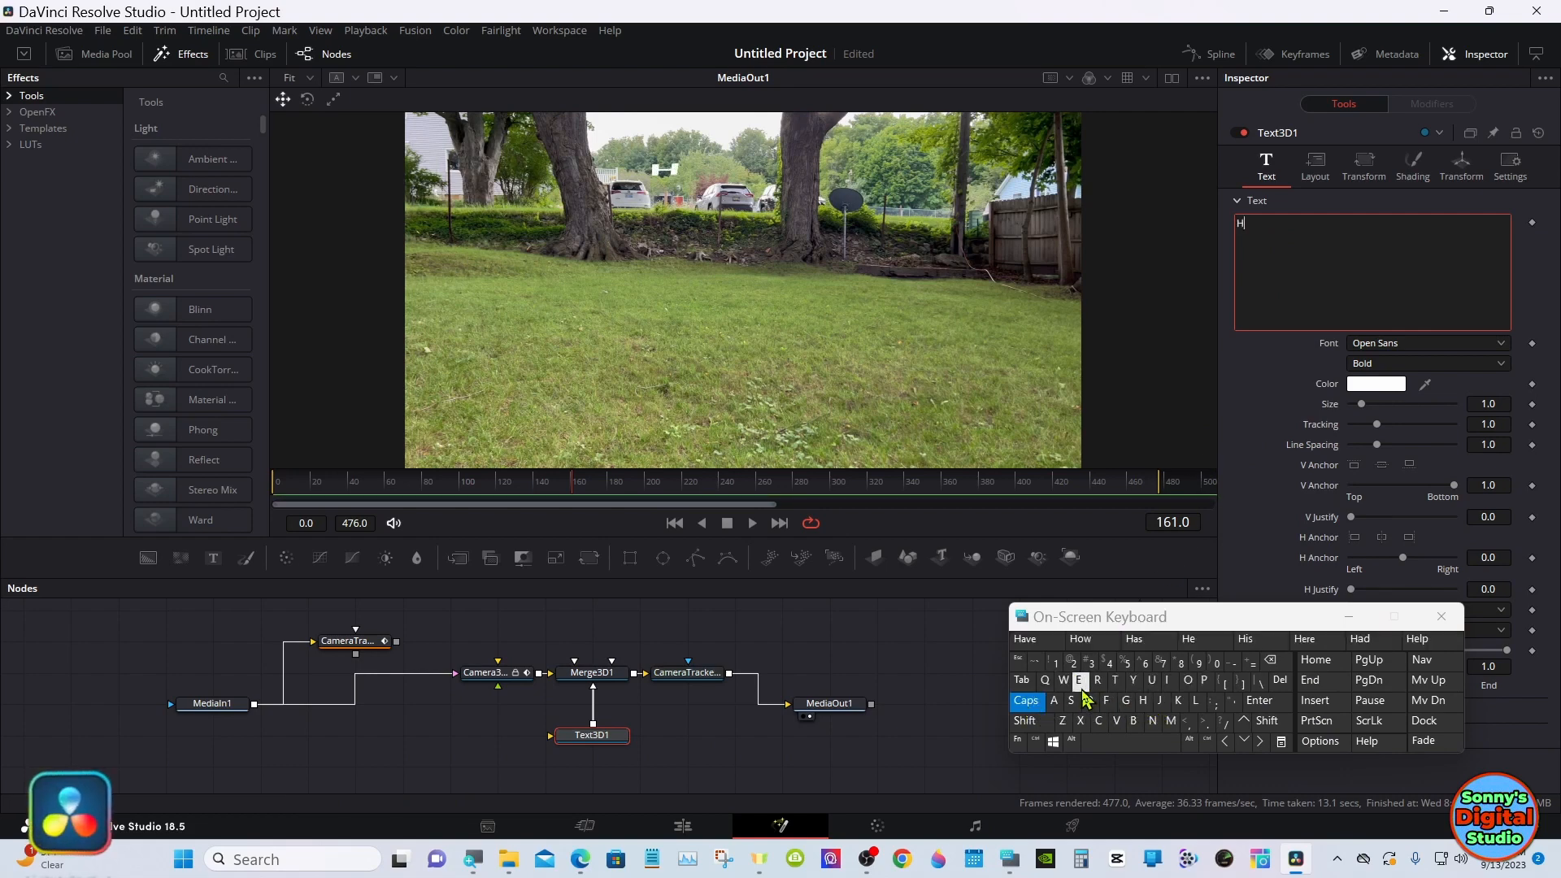
left_click(1079, 681)
left_click(1197, 702)
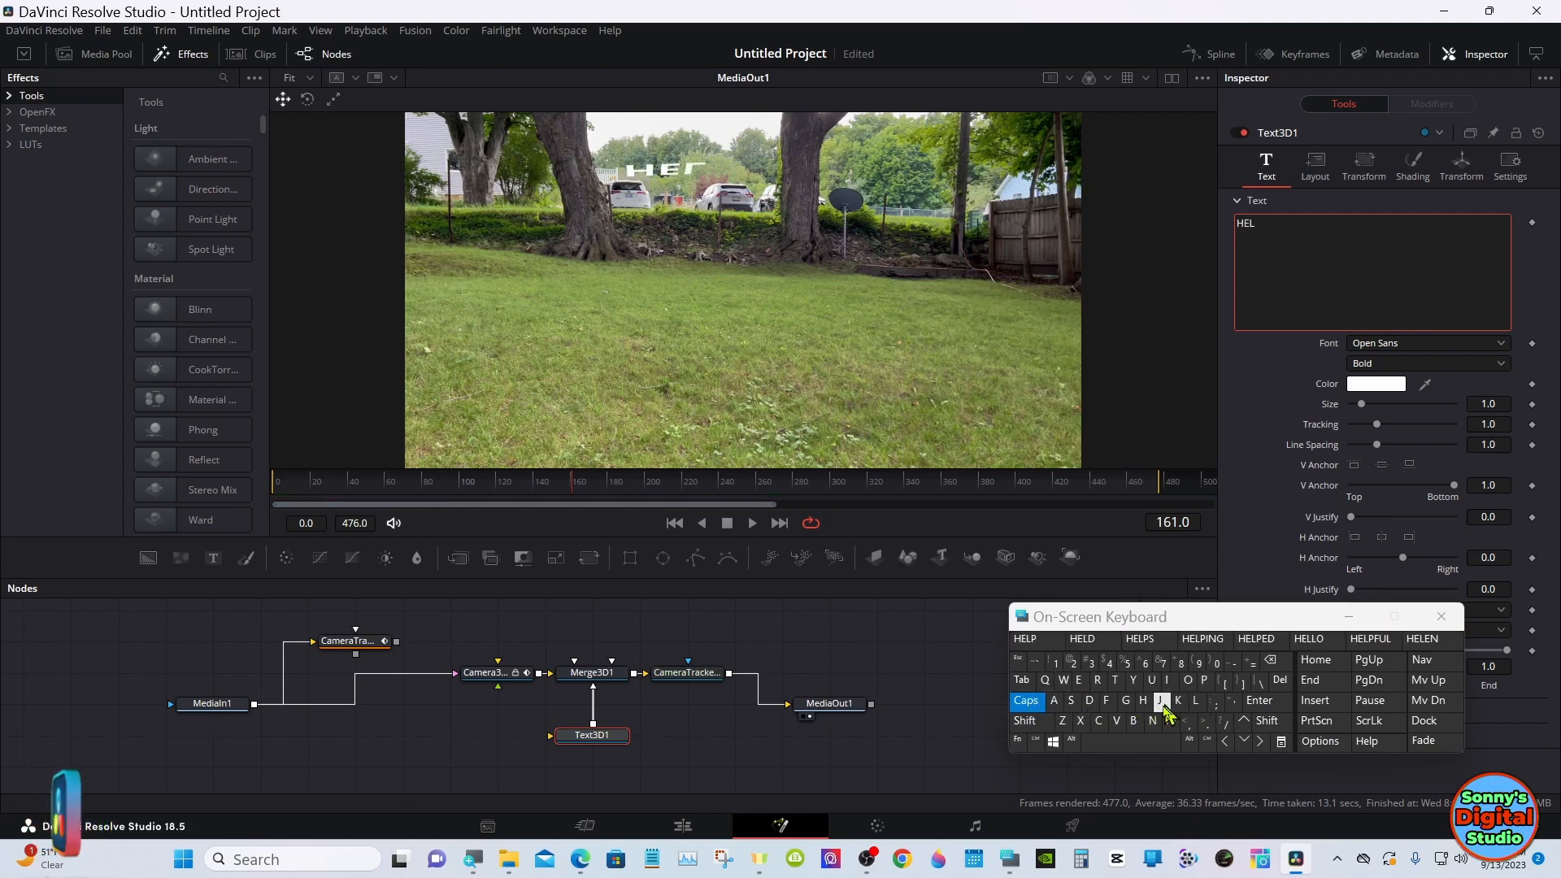
left_click(1063, 723)
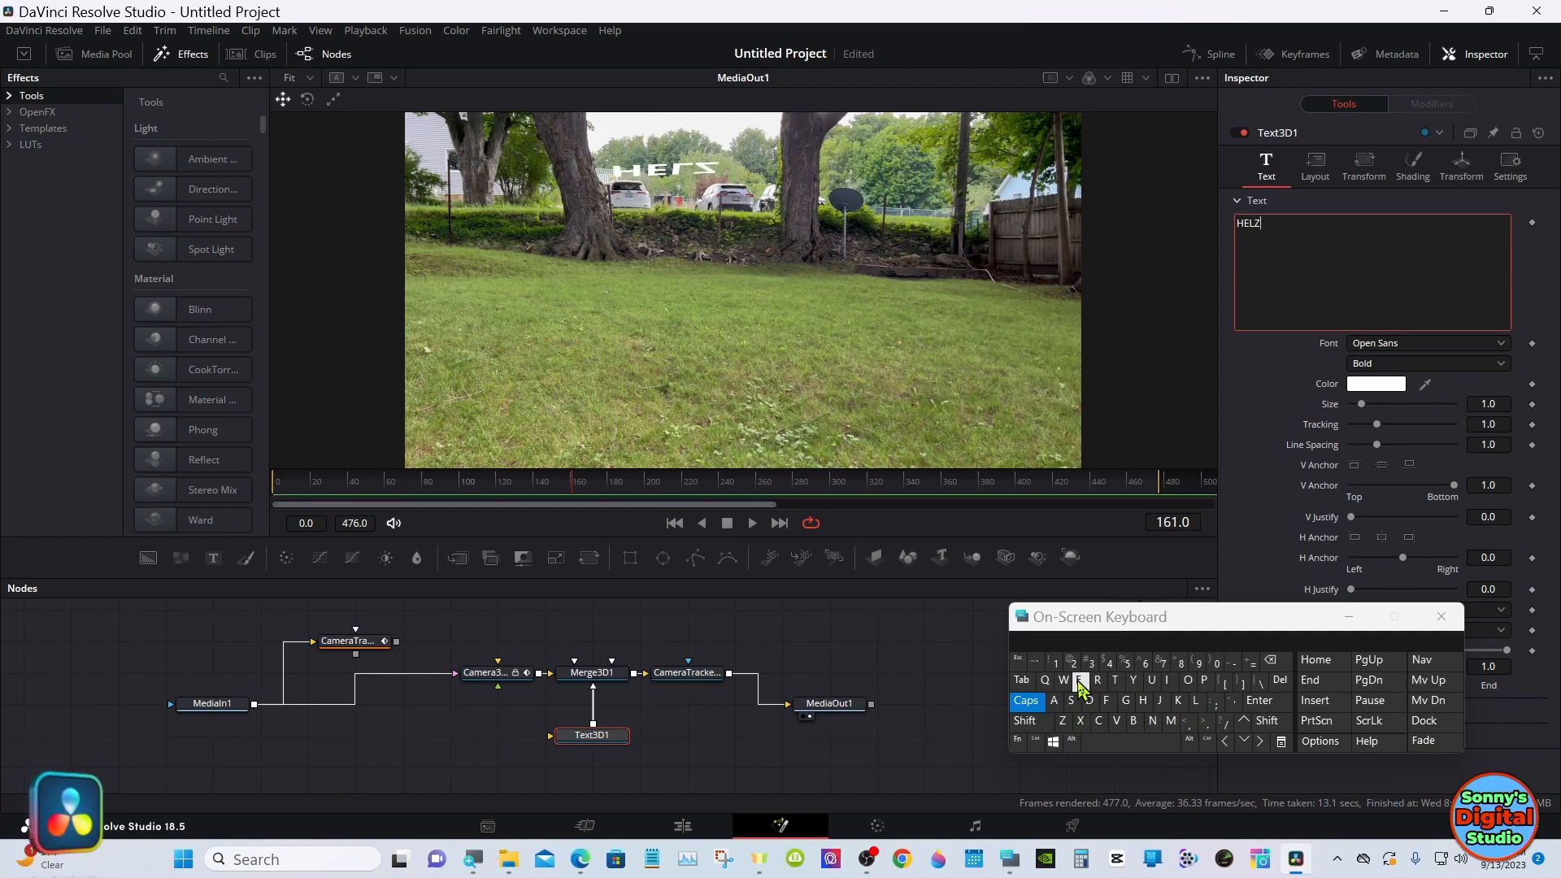
left_click(1080, 683)
left_click(1100, 683)
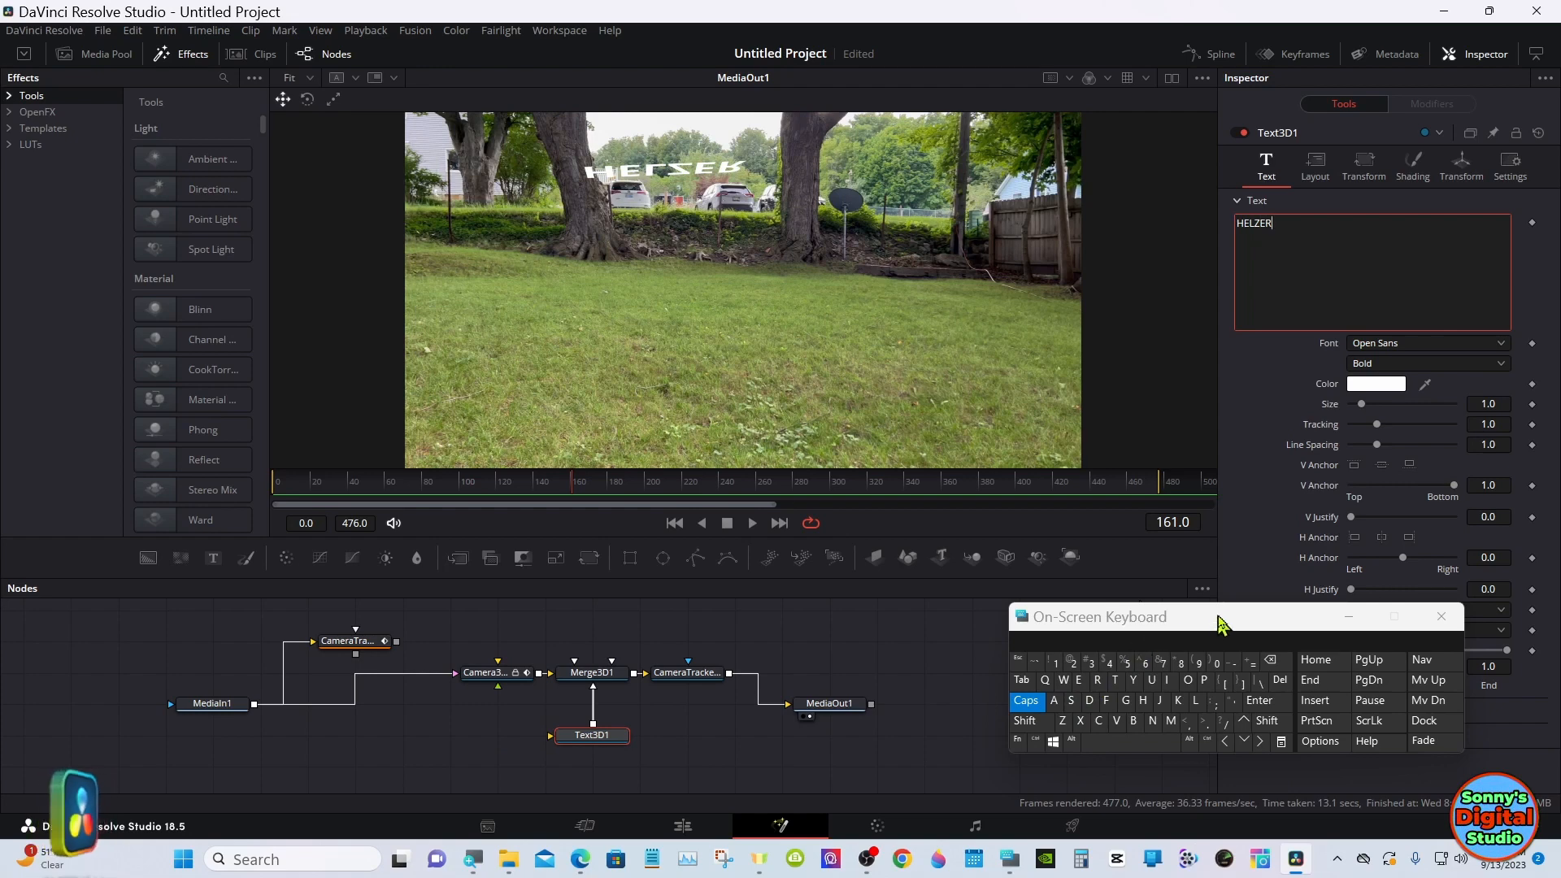
left_click(1352, 617)
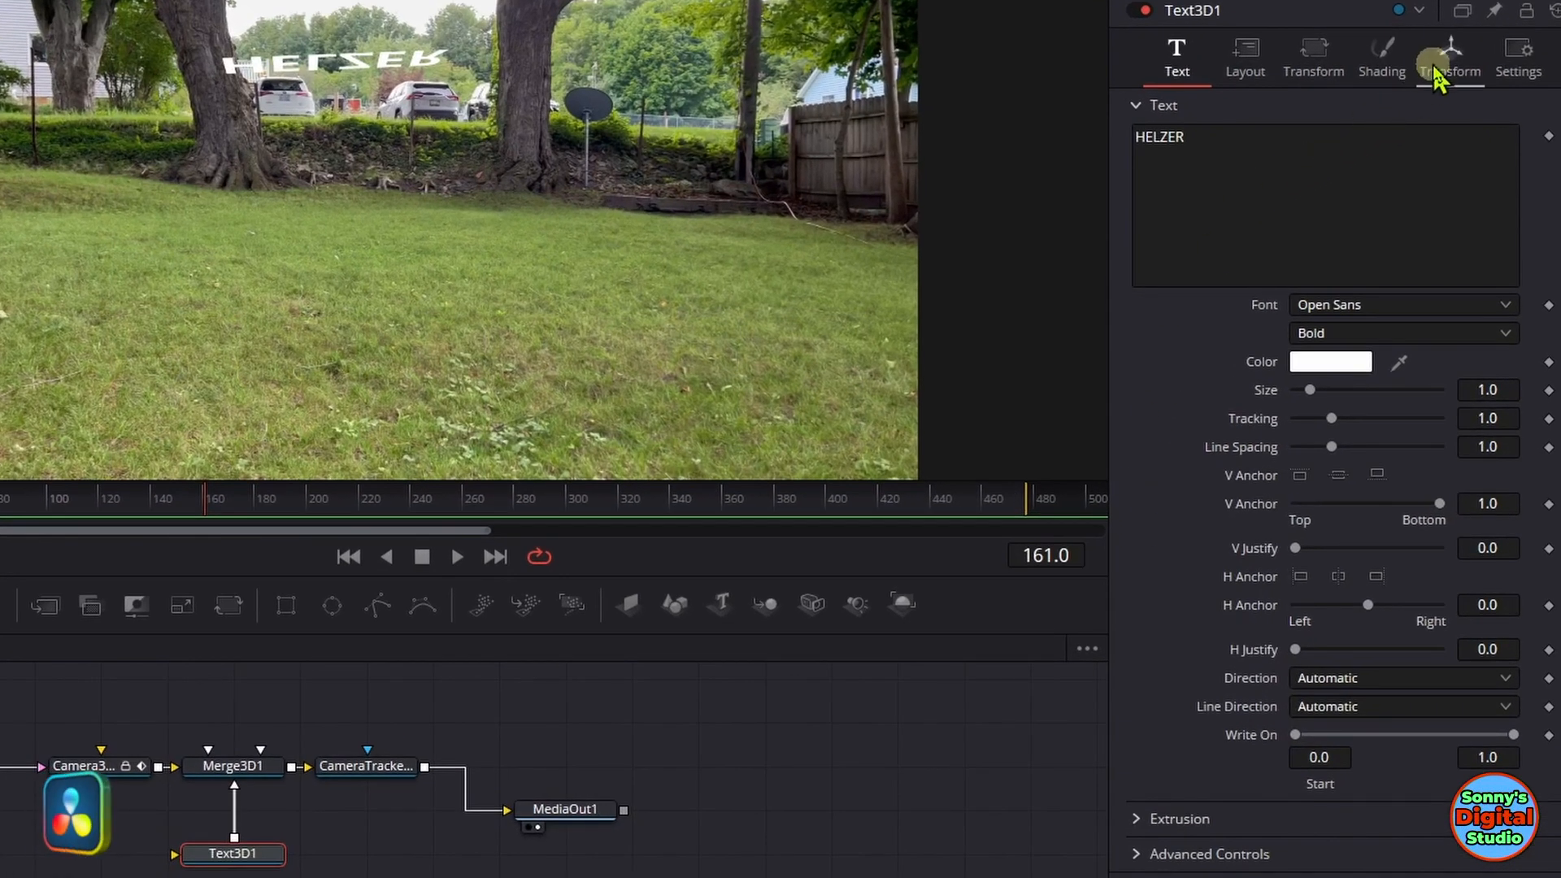
- Stand the 3D text upright by setting its X rotation to 96.5, leaving the Z rotation at 0
left_click(1447, 75)
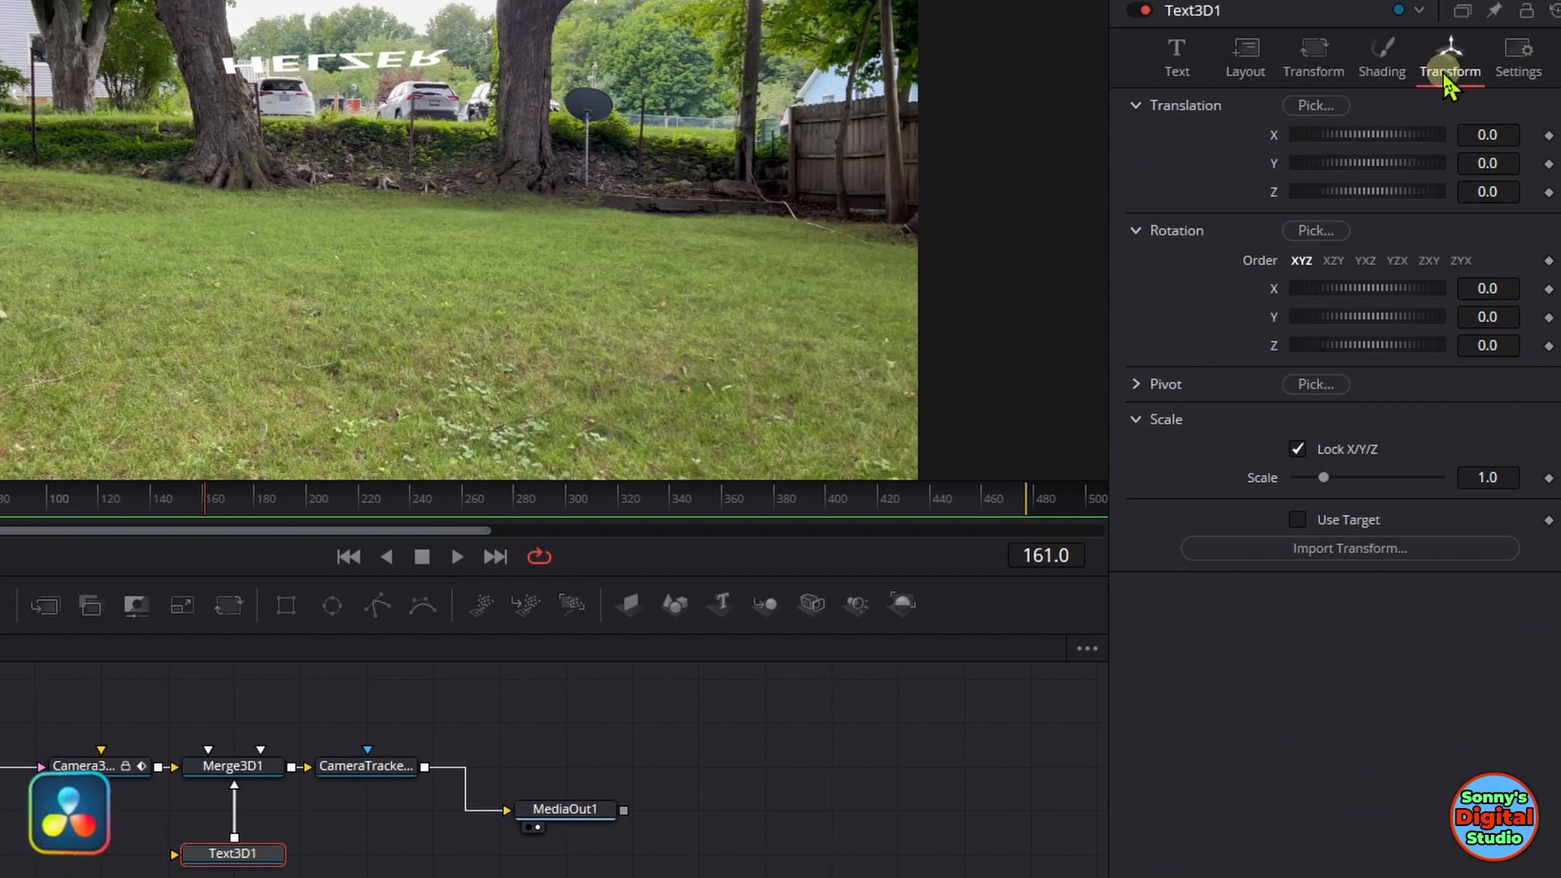
left_click_drag(1393, 345, 1382, 381)
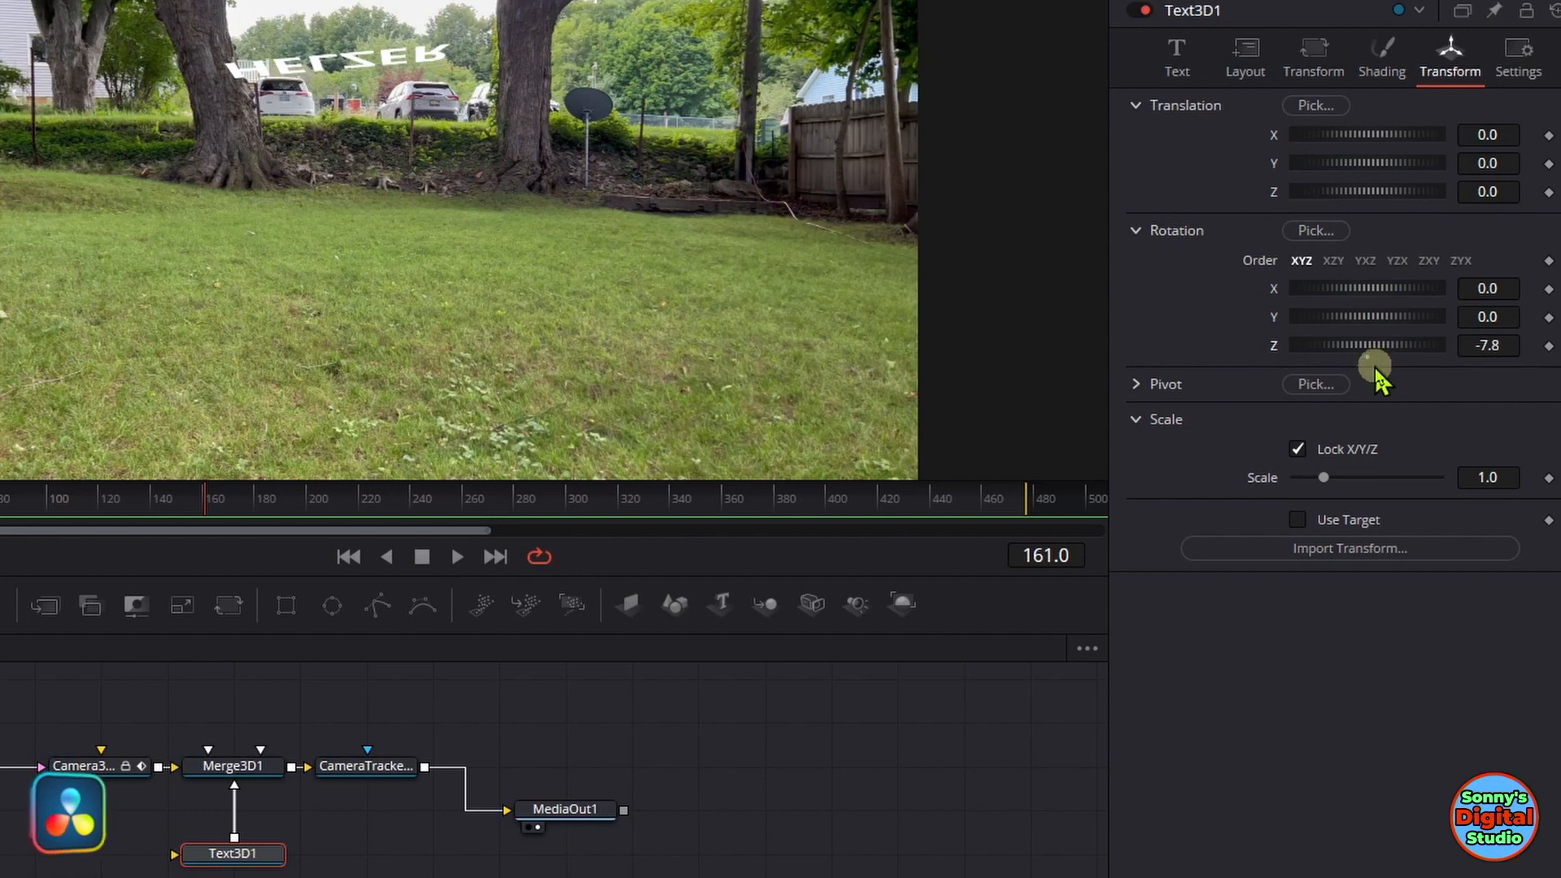
double_click(1370, 358)
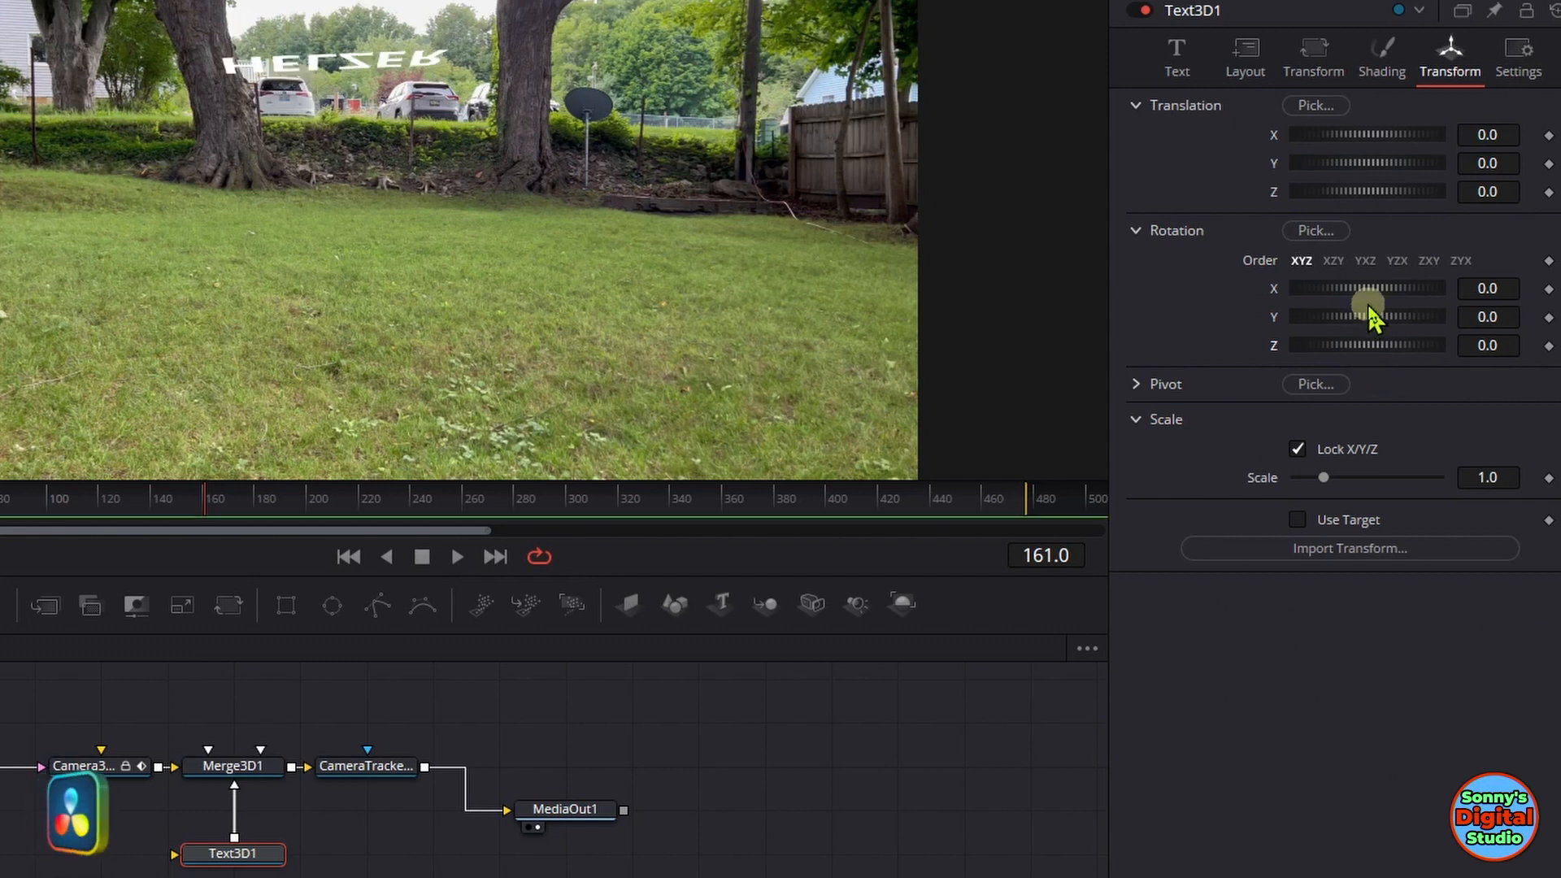
left_click_drag(1373, 303, 1411, 296)
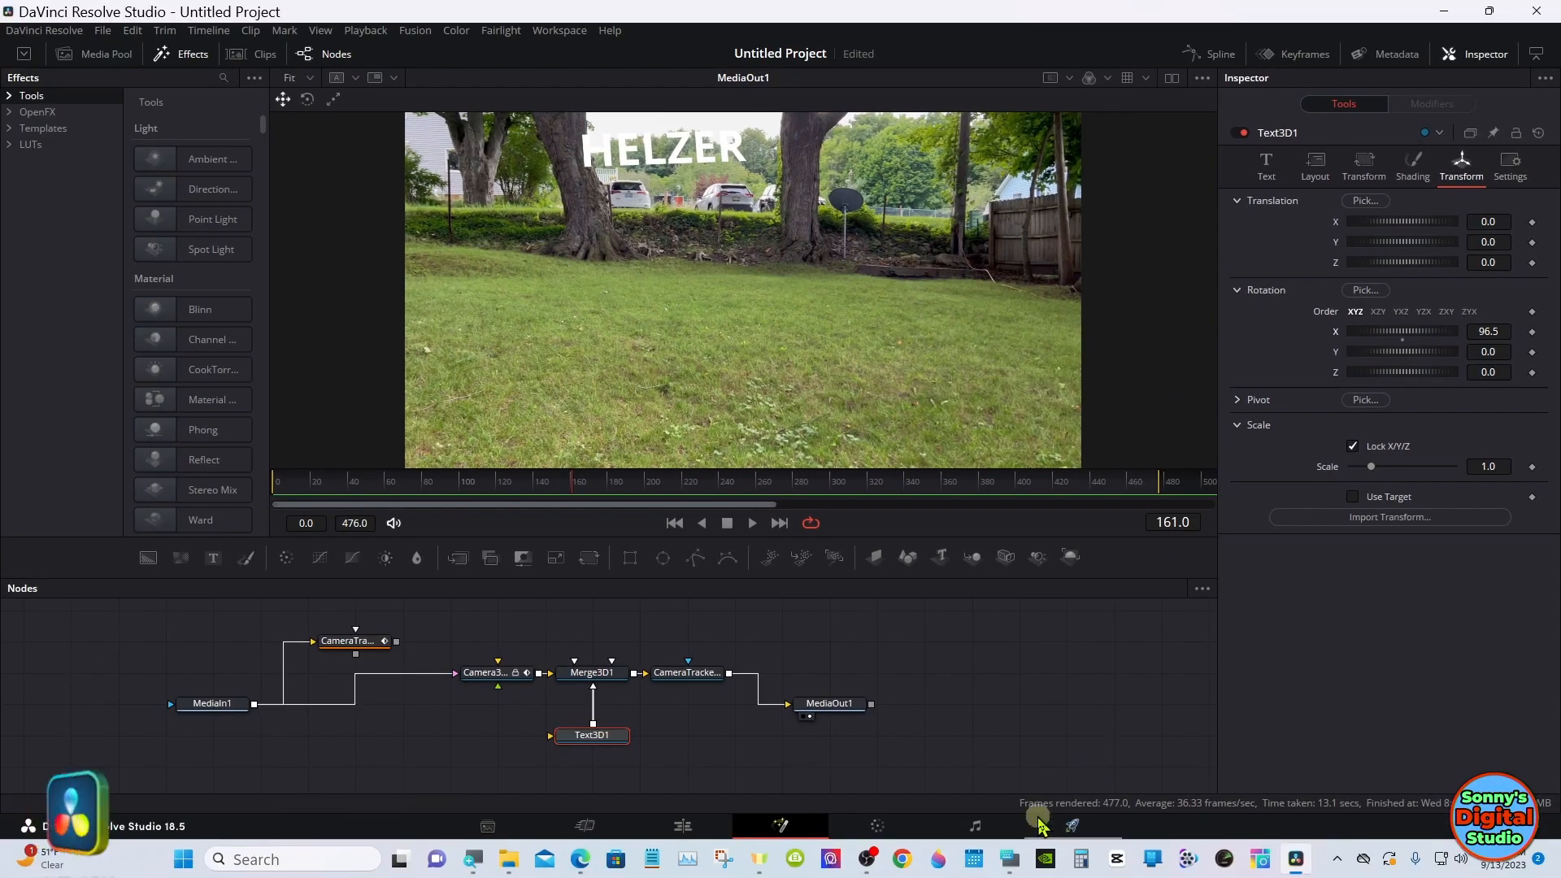
- Increase the 3D text size to 1.89 and set its Y translation to 1.507
left_click(1011, 859)
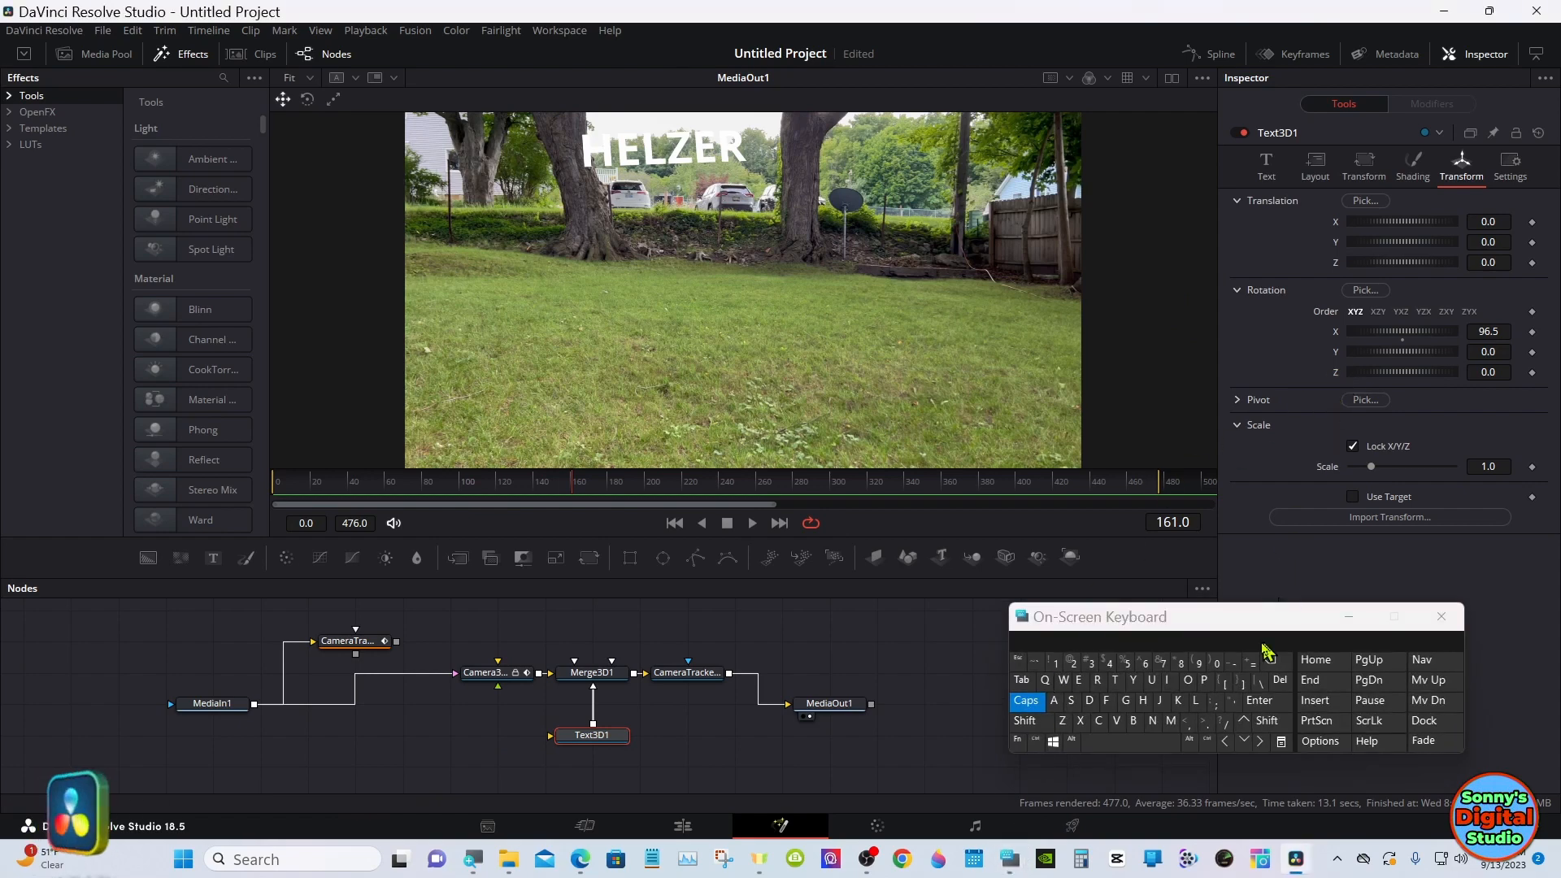
left_click_drag(1254, 636, 957, 657)
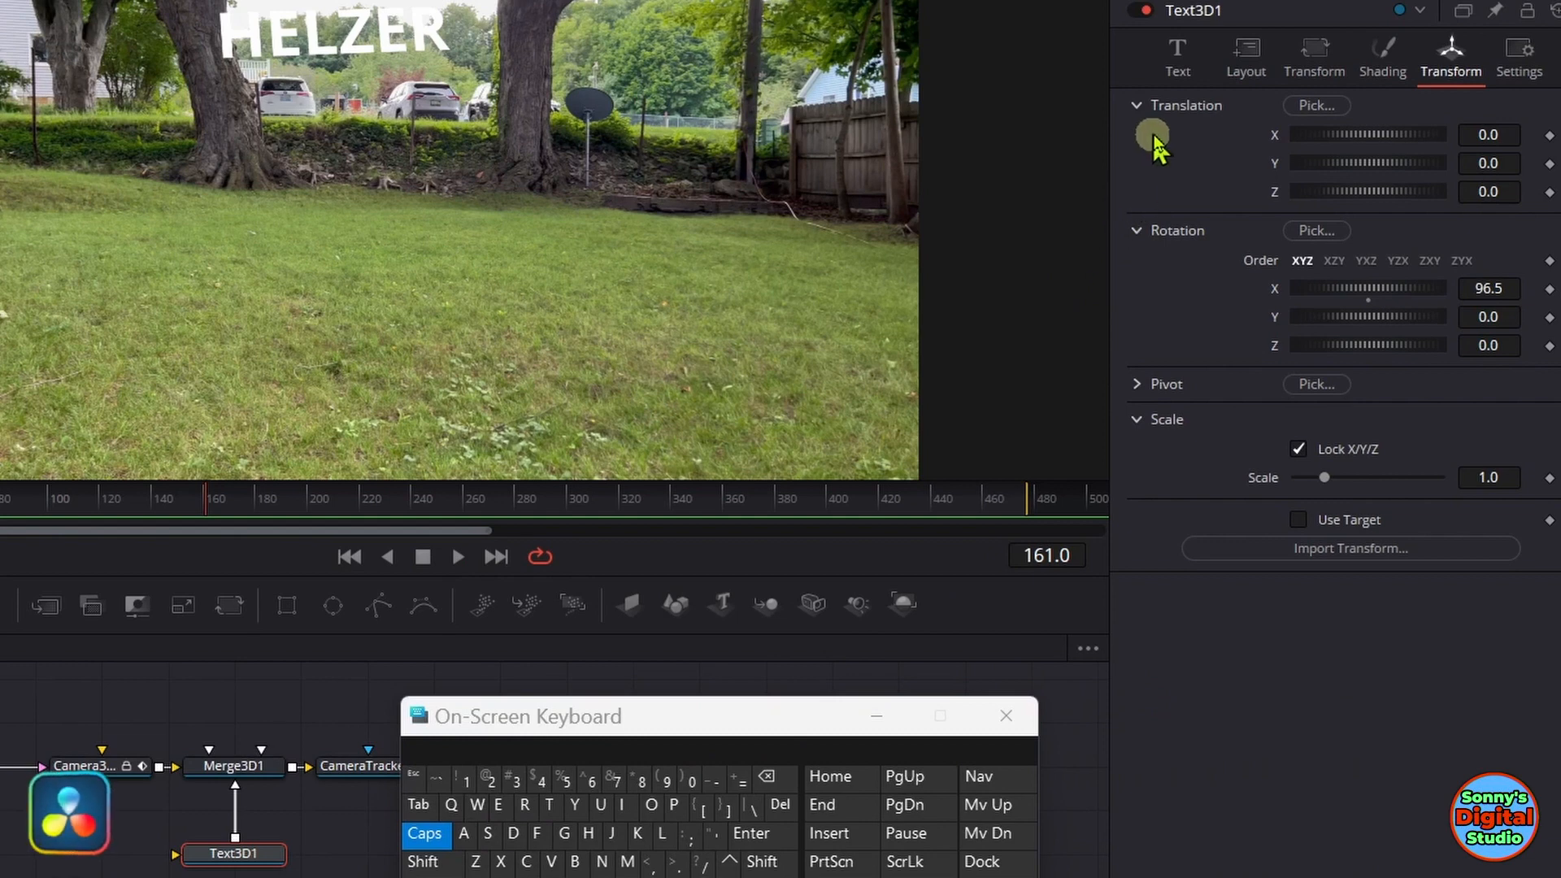
left_click(1176, 81)
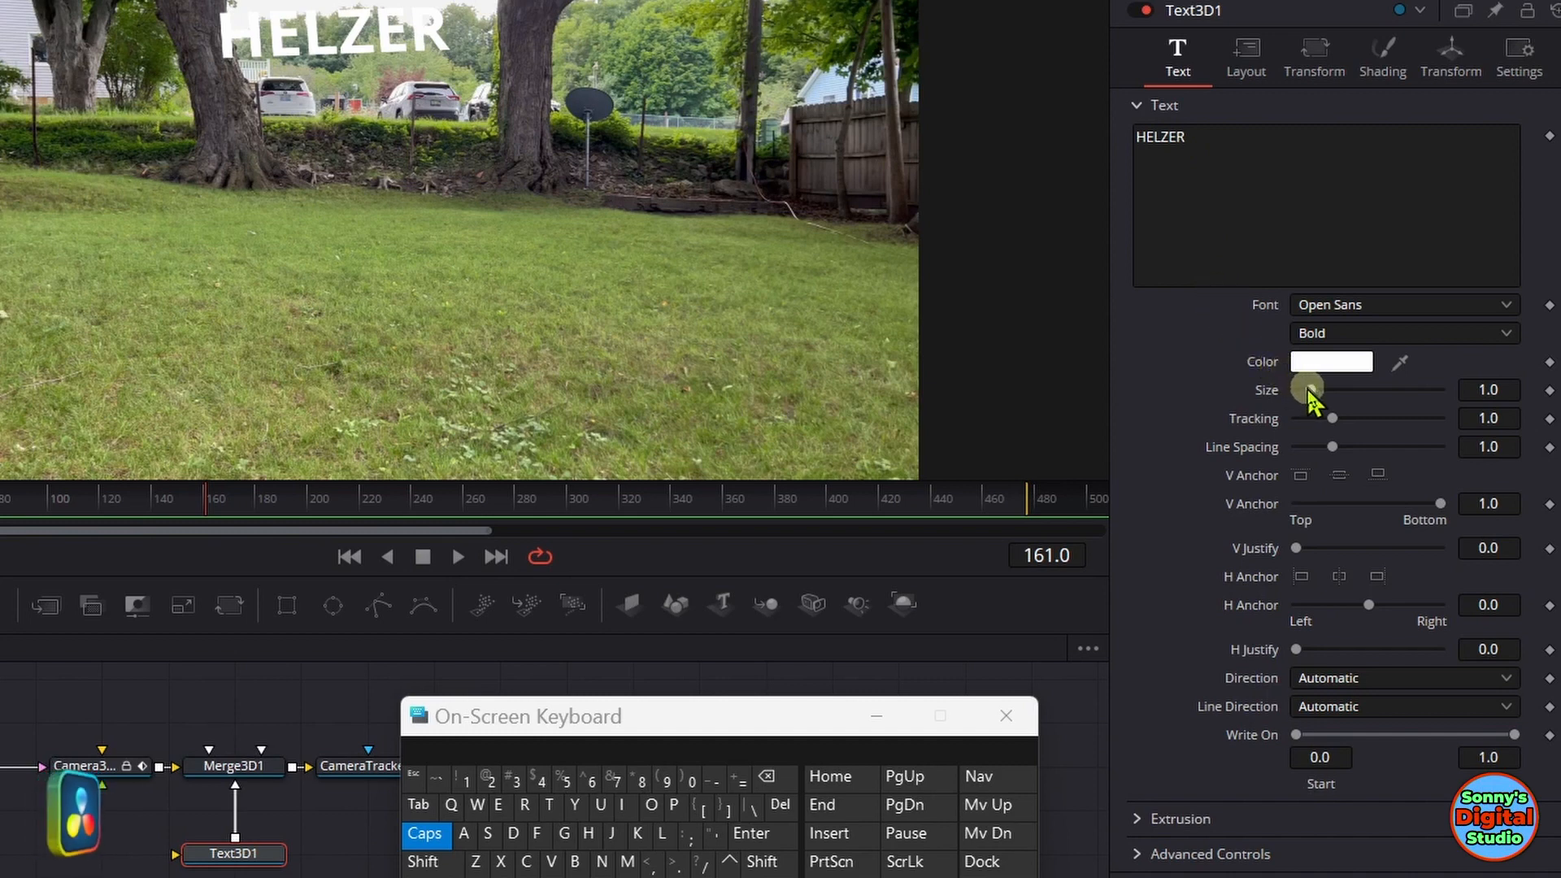
left_click_drag(1311, 390, 1321, 392)
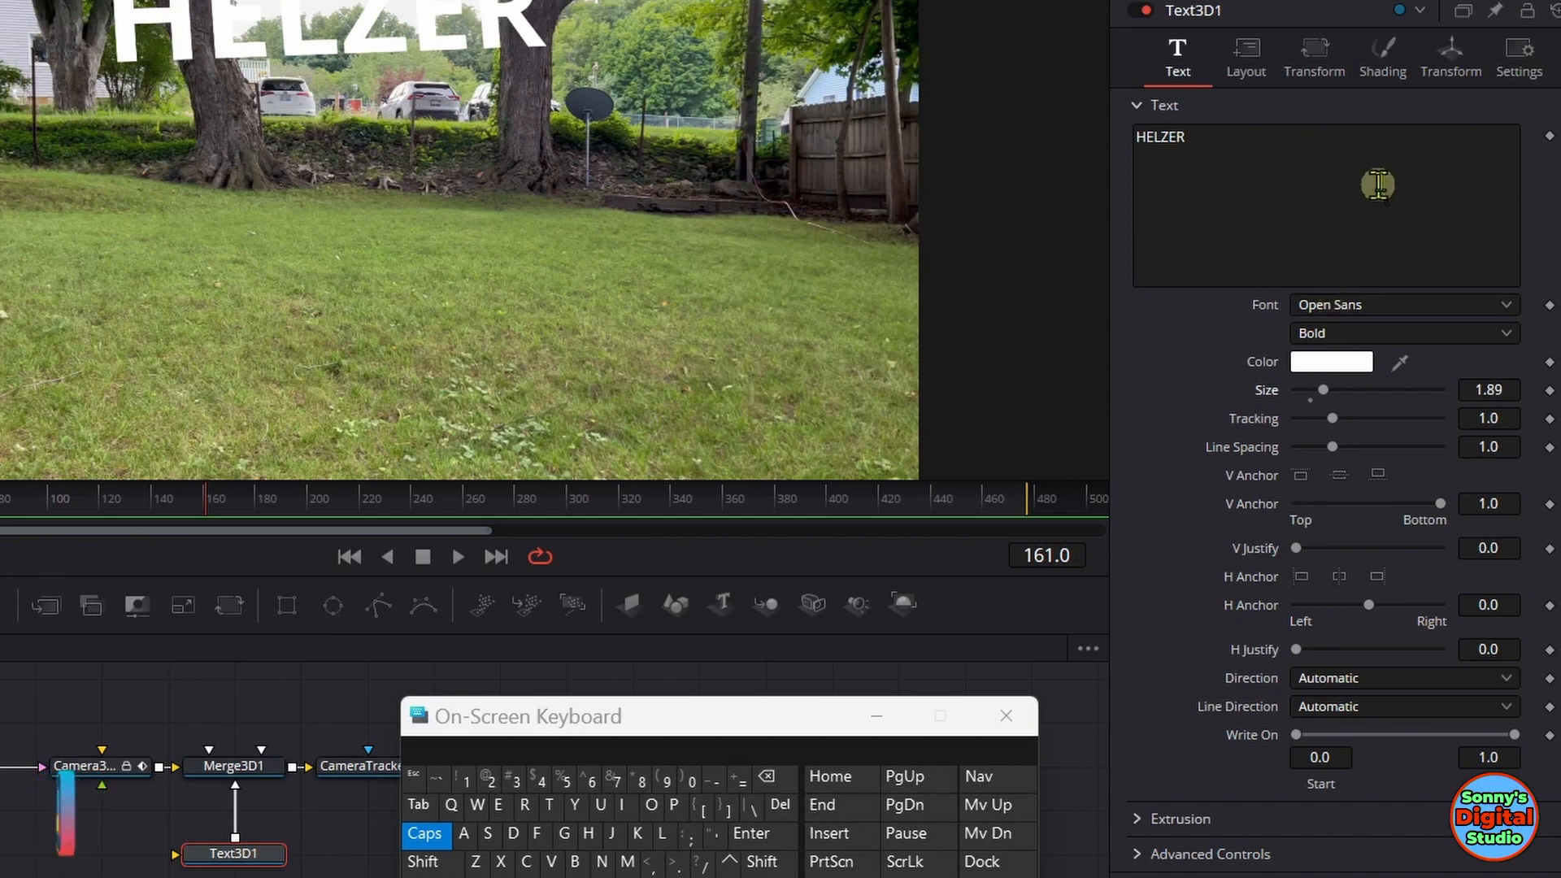
left_click(1441, 79)
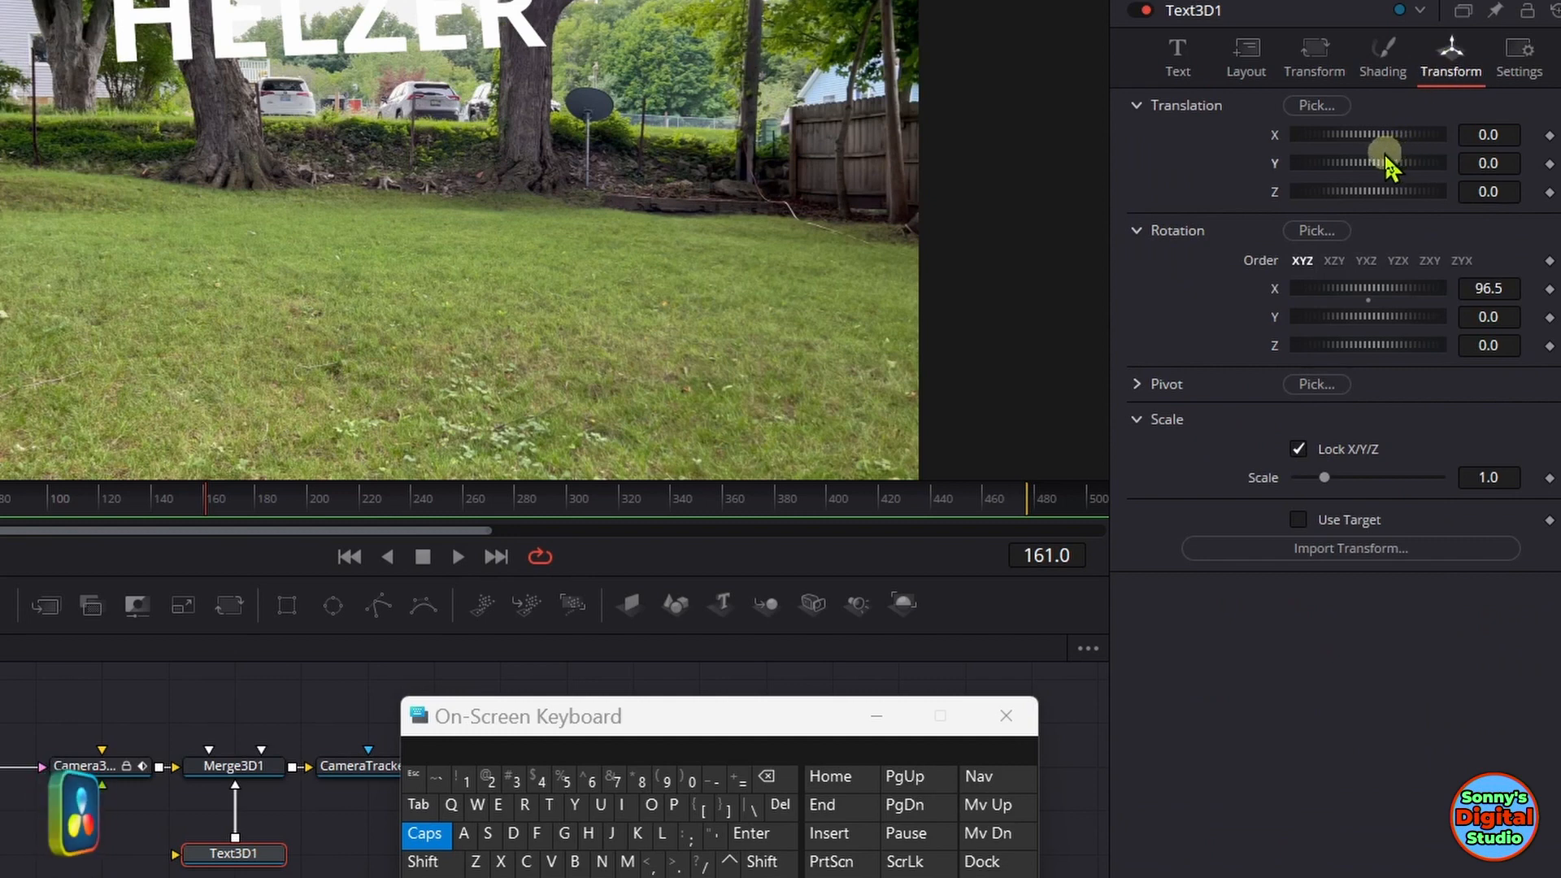
left_click_drag(1388, 161, 1450, 164)
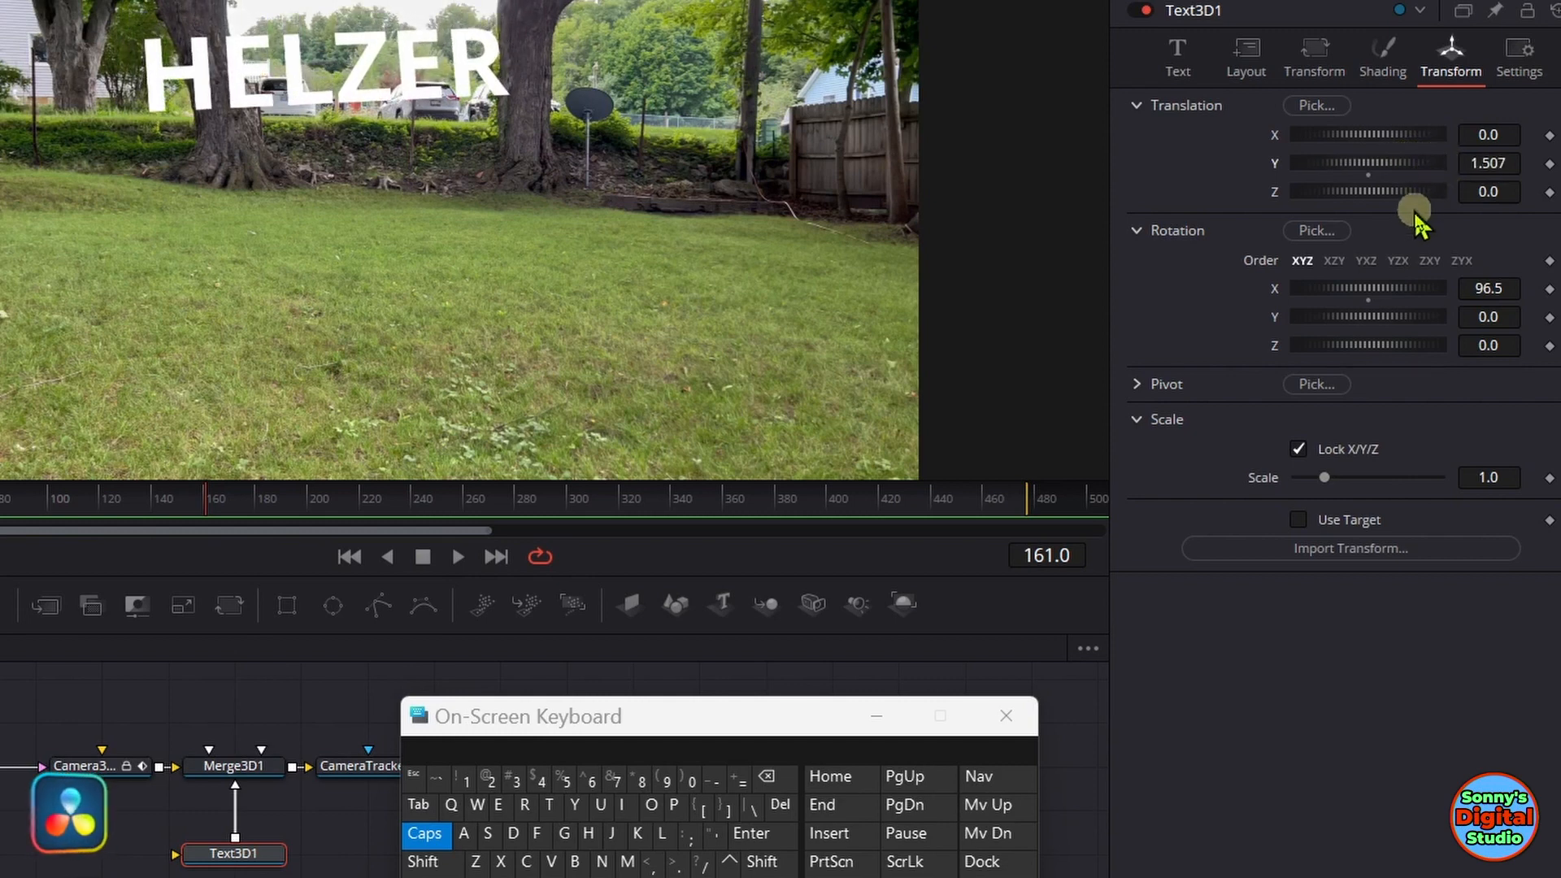
left_click_drag(1394, 352, 1373, 315)
left_click(1369, 357)
left_click(1371, 324)
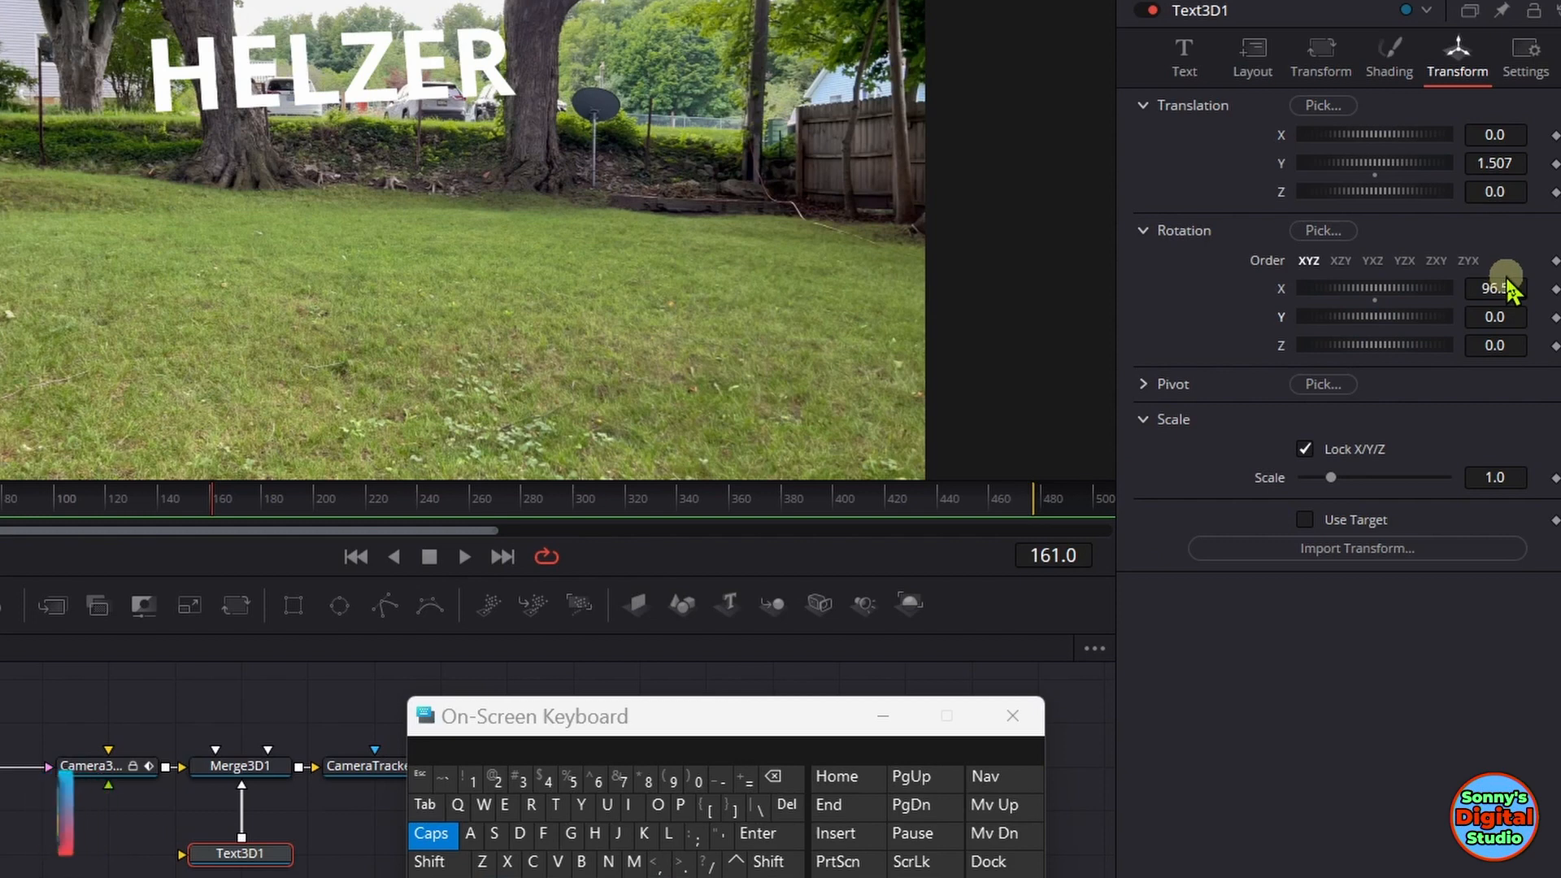
- Fine-tune the 3D text with X rotation 94.6, Y rotation 3.5, Y translation 1.548 and scale 1.277
left_click_drag(1501, 284, 1548, 279)
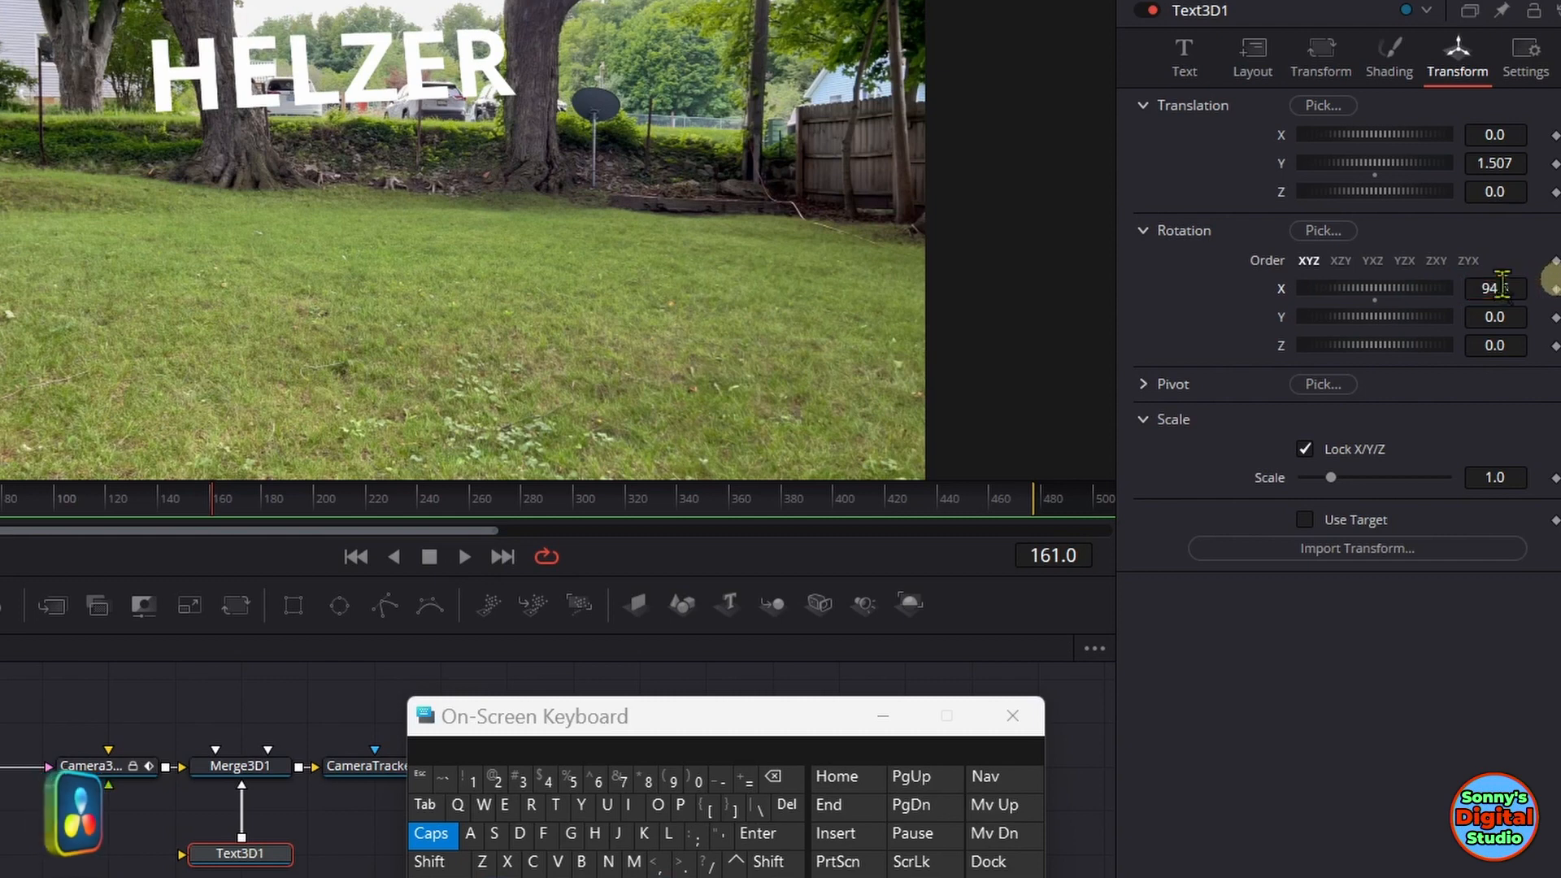
mouse_move(1503, 159)
left_mouse_down()
mouse_move(1472, 159)
mouse_move(1499, 157)
left_mouse_up()
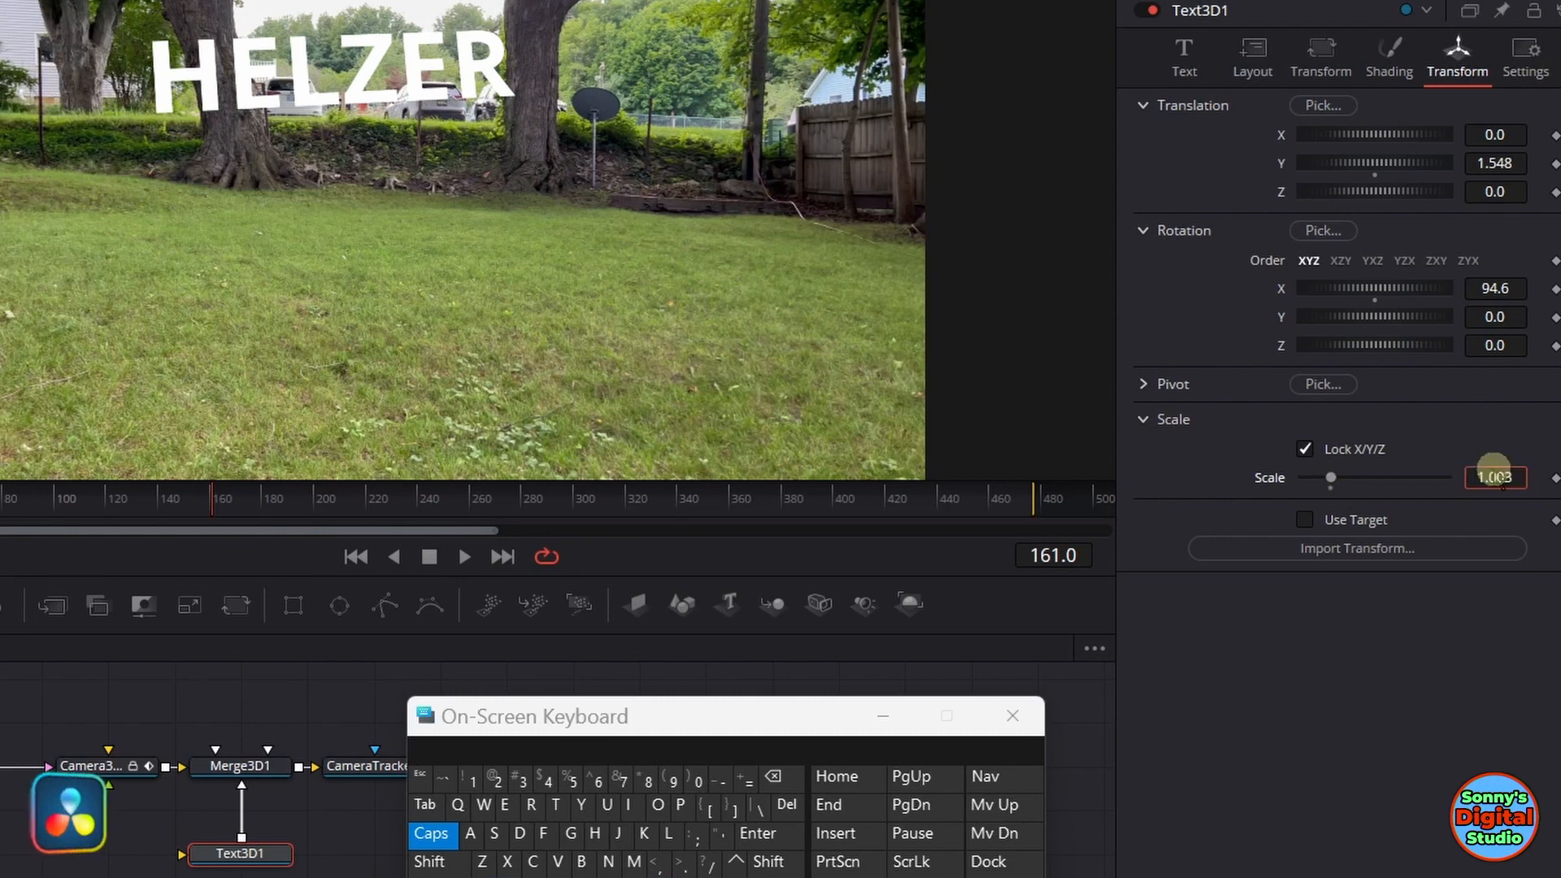
mouse_move(1491, 472)
left_mouse_down()
mouse_move(1523, 464)
mouse_move(530, 472)
mouse_move(1496, 470)
left_mouse_up()
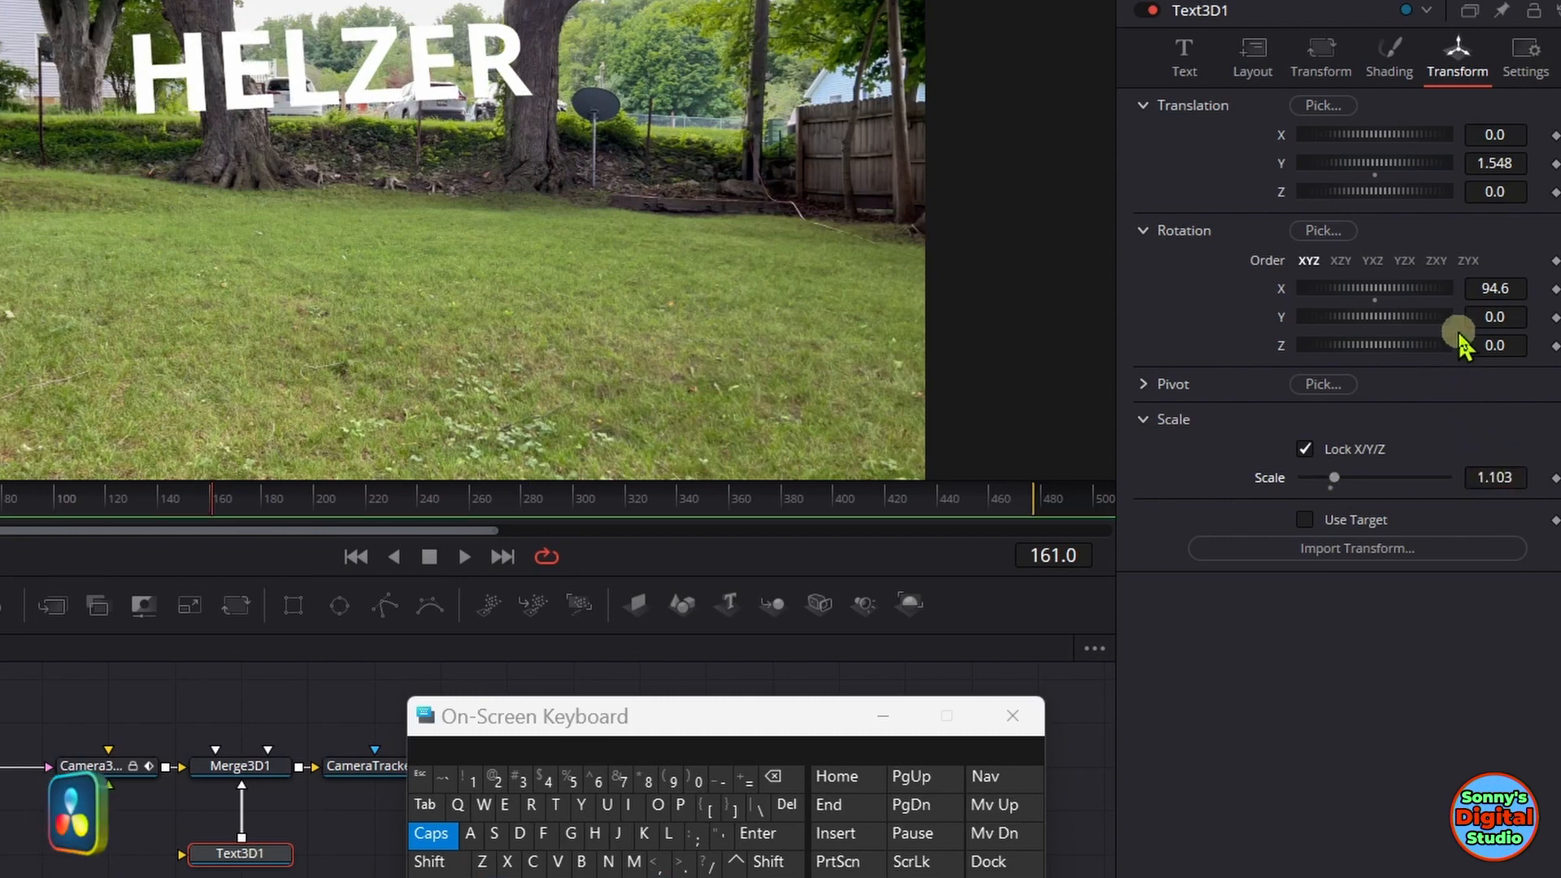
mouse_move(1479, 315)
left_mouse_down()
mouse_move(1523, 300)
mouse_move(1492, 306)
left_mouse_up()
mouse_move(1481, 474)
left_mouse_down()
mouse_move(520, 476)
mouse_move(1534, 471)
mouse_move(1471, 475)
left_mouse_up()
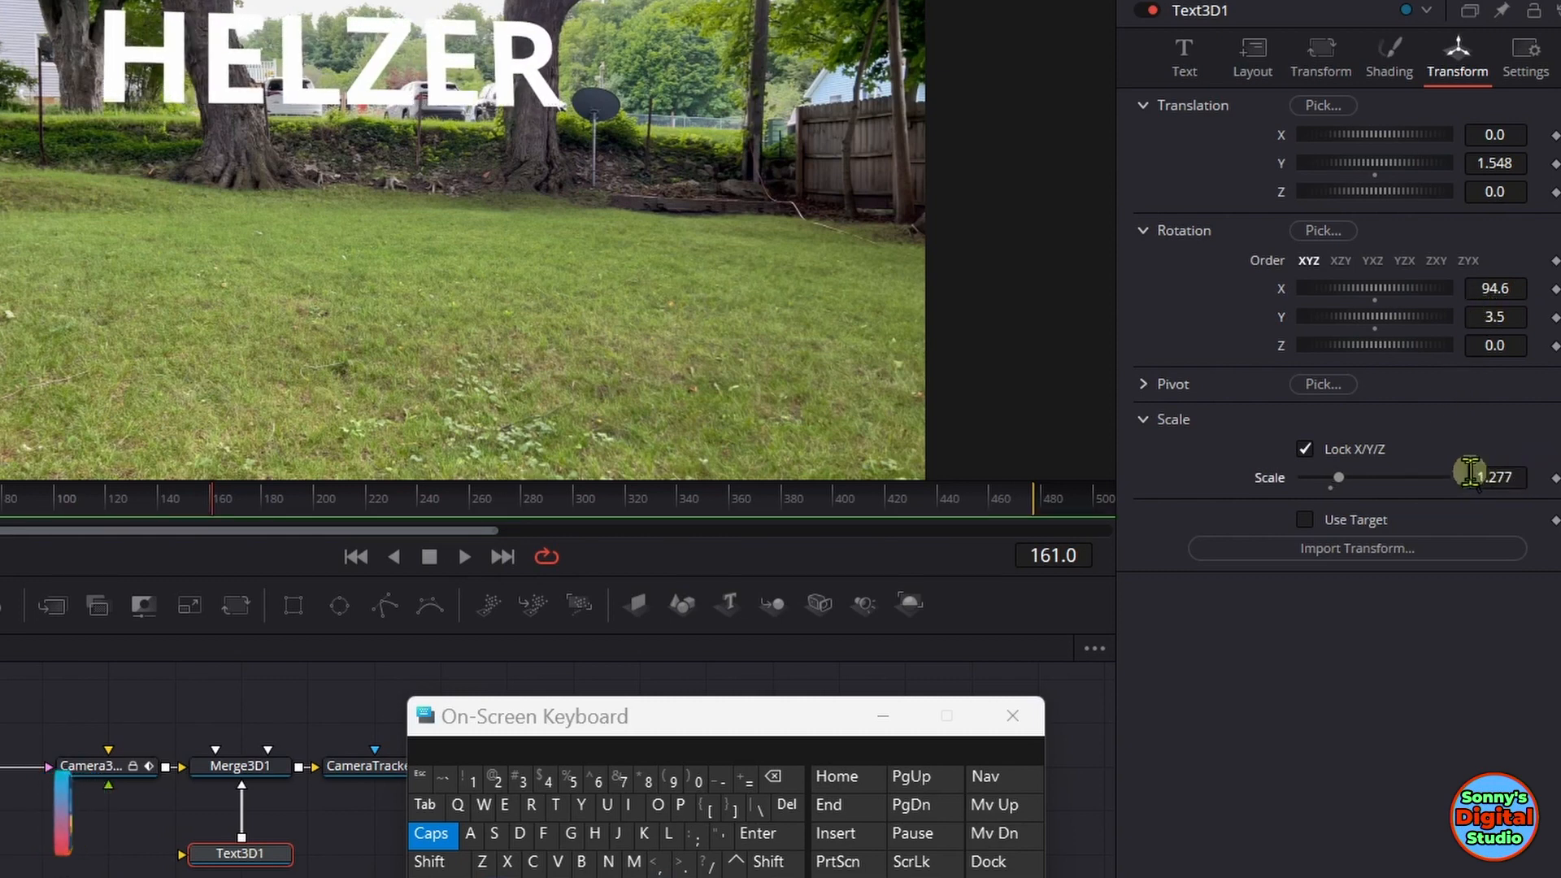
- Reposition and enlarge the 3D text with Y translation 2.0, scale 1.455 and X translation 0.387
left_click_drag(1510, 163, 997, 132)
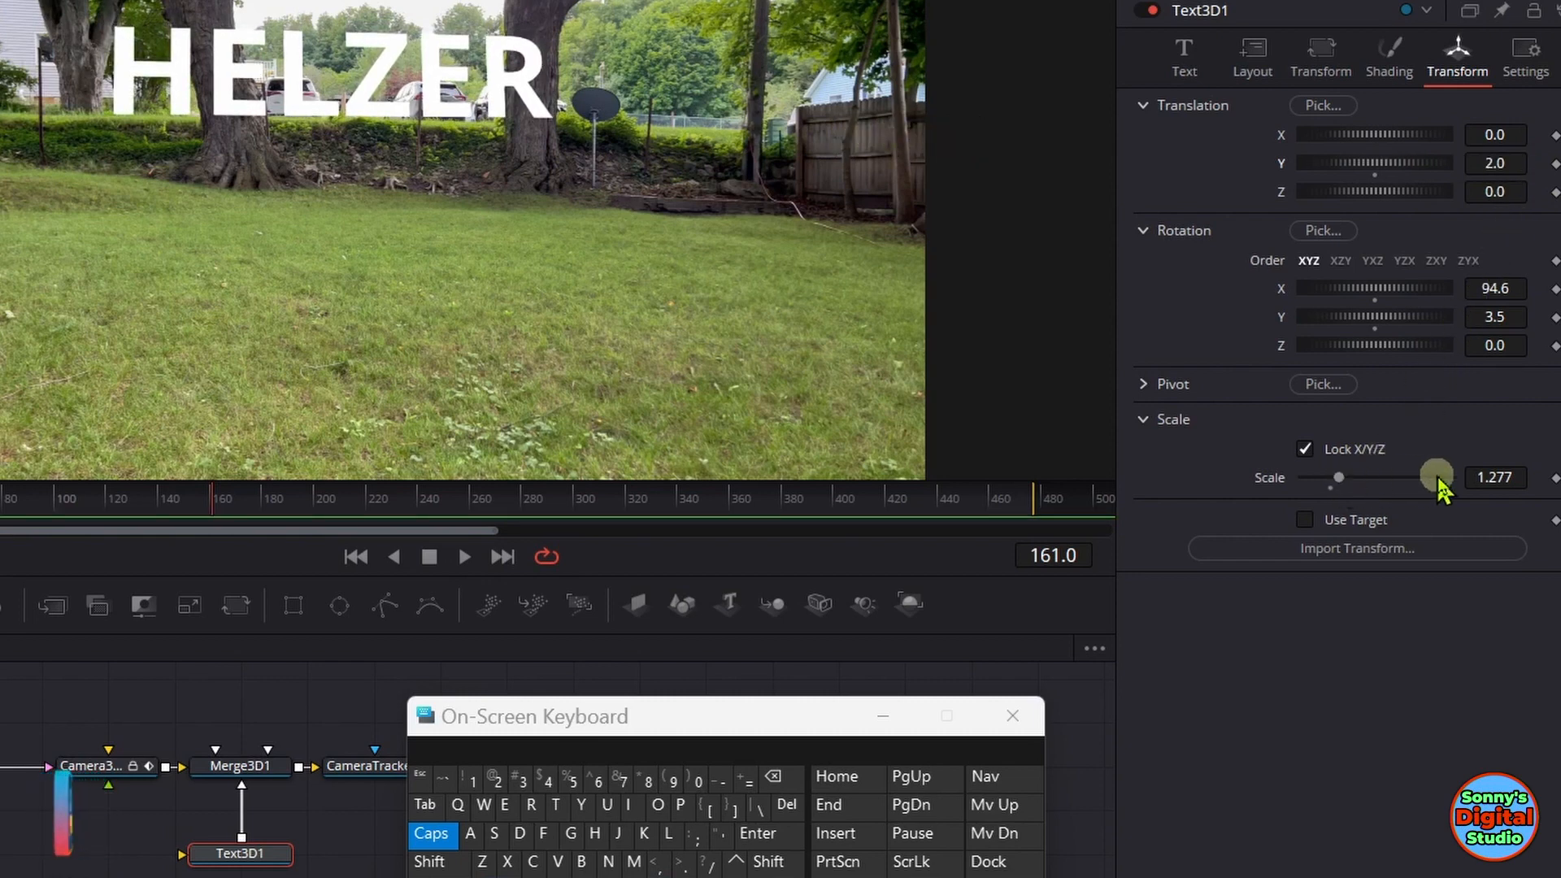
left_click_drag(1499, 474, 630, 464)
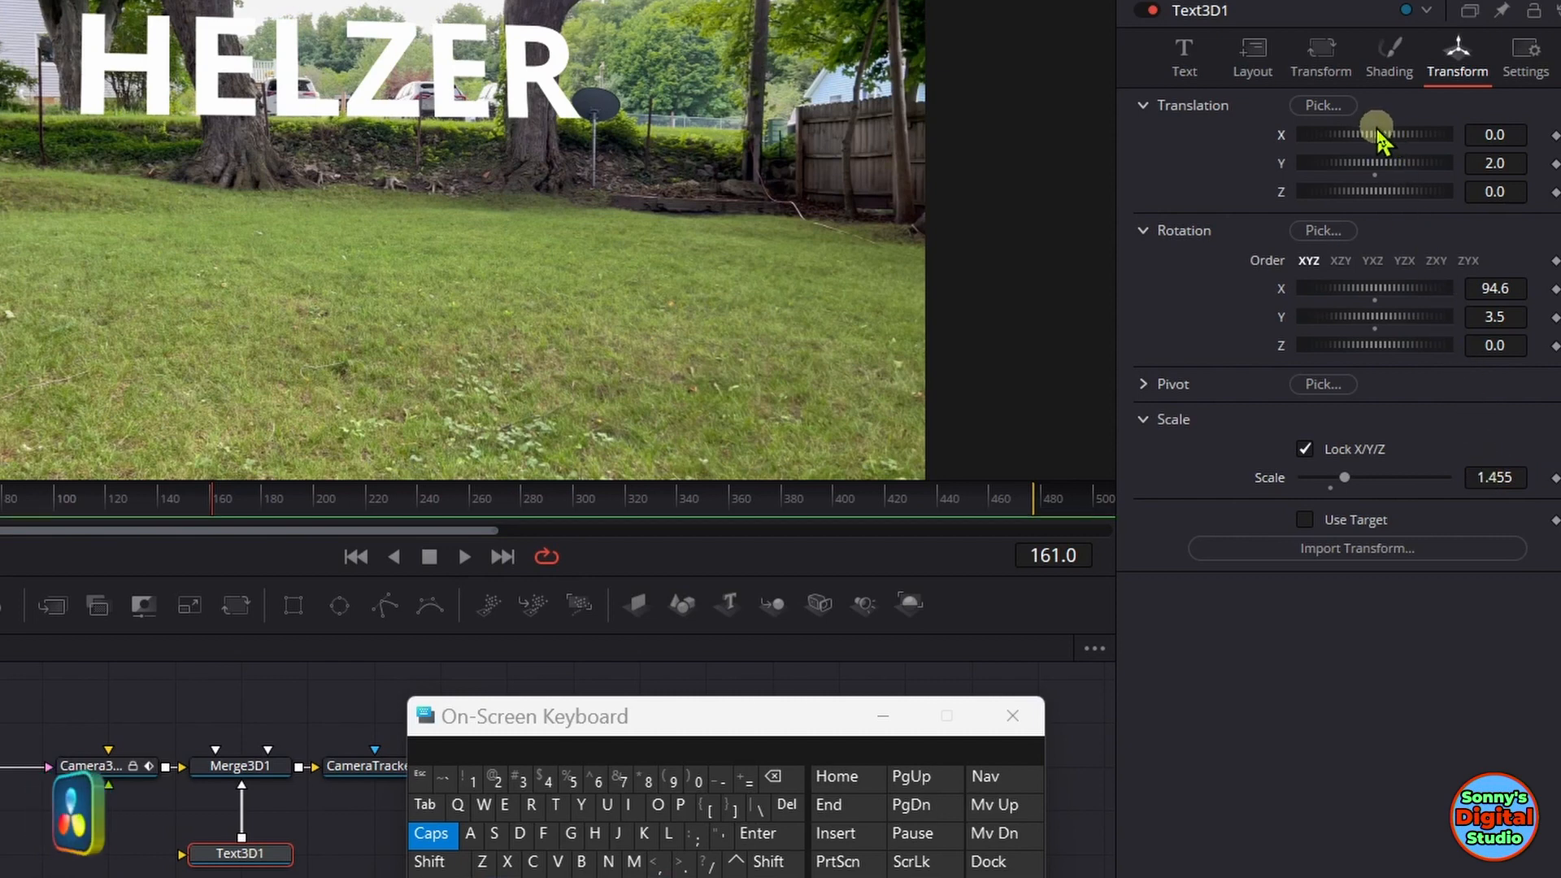
left_click_drag(1477, 133, 1429, 134)
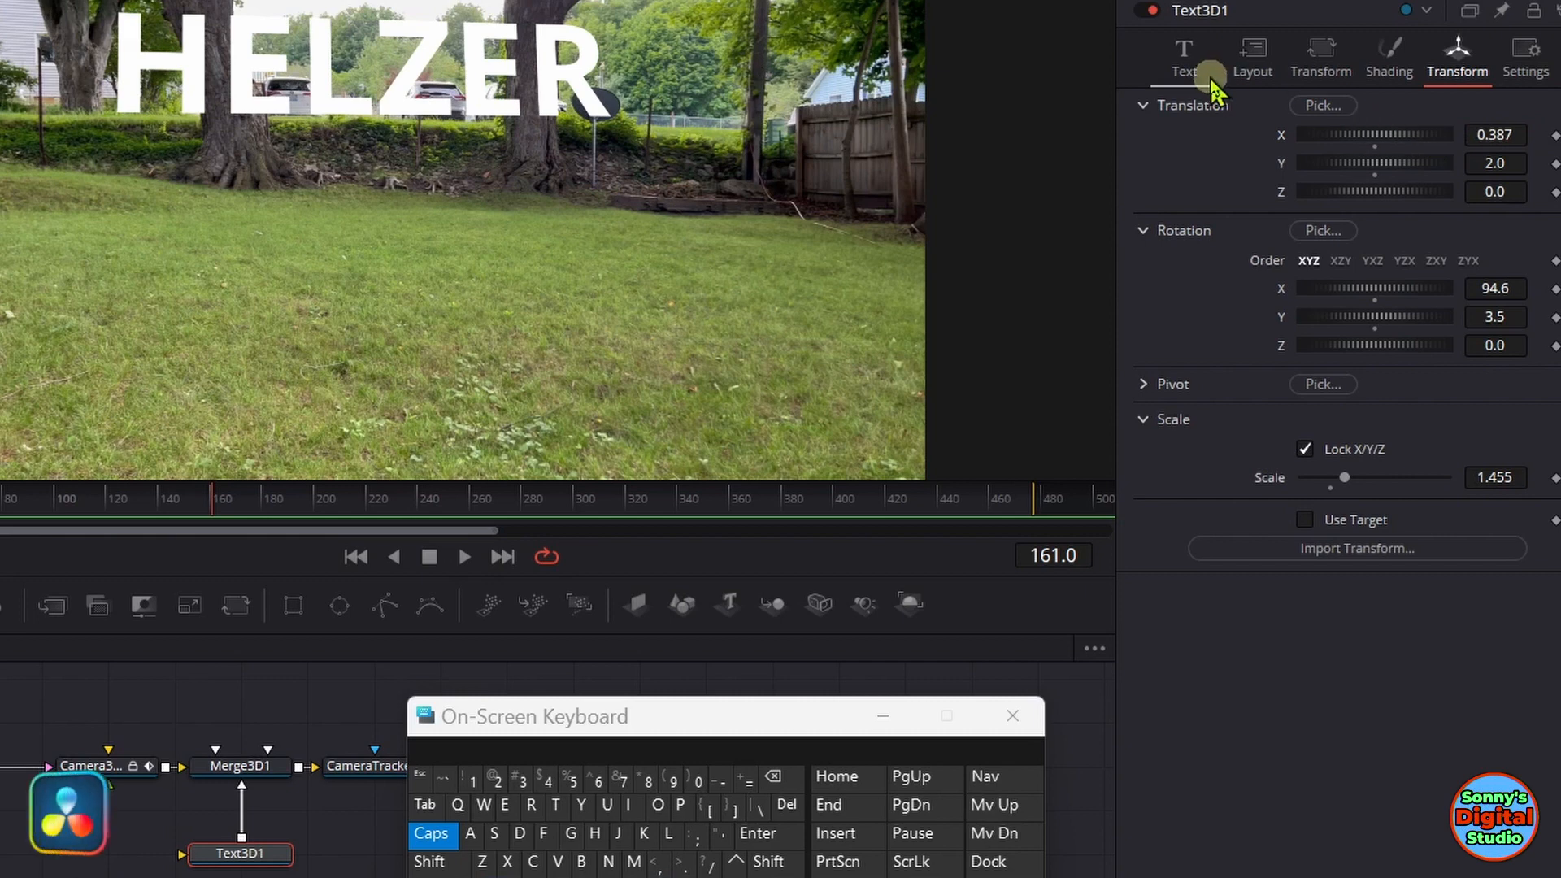
- Set the 3D text's tracking to 1.062 and give it a classic extrusion with a depth of 0.1654
left_click(1185, 65)
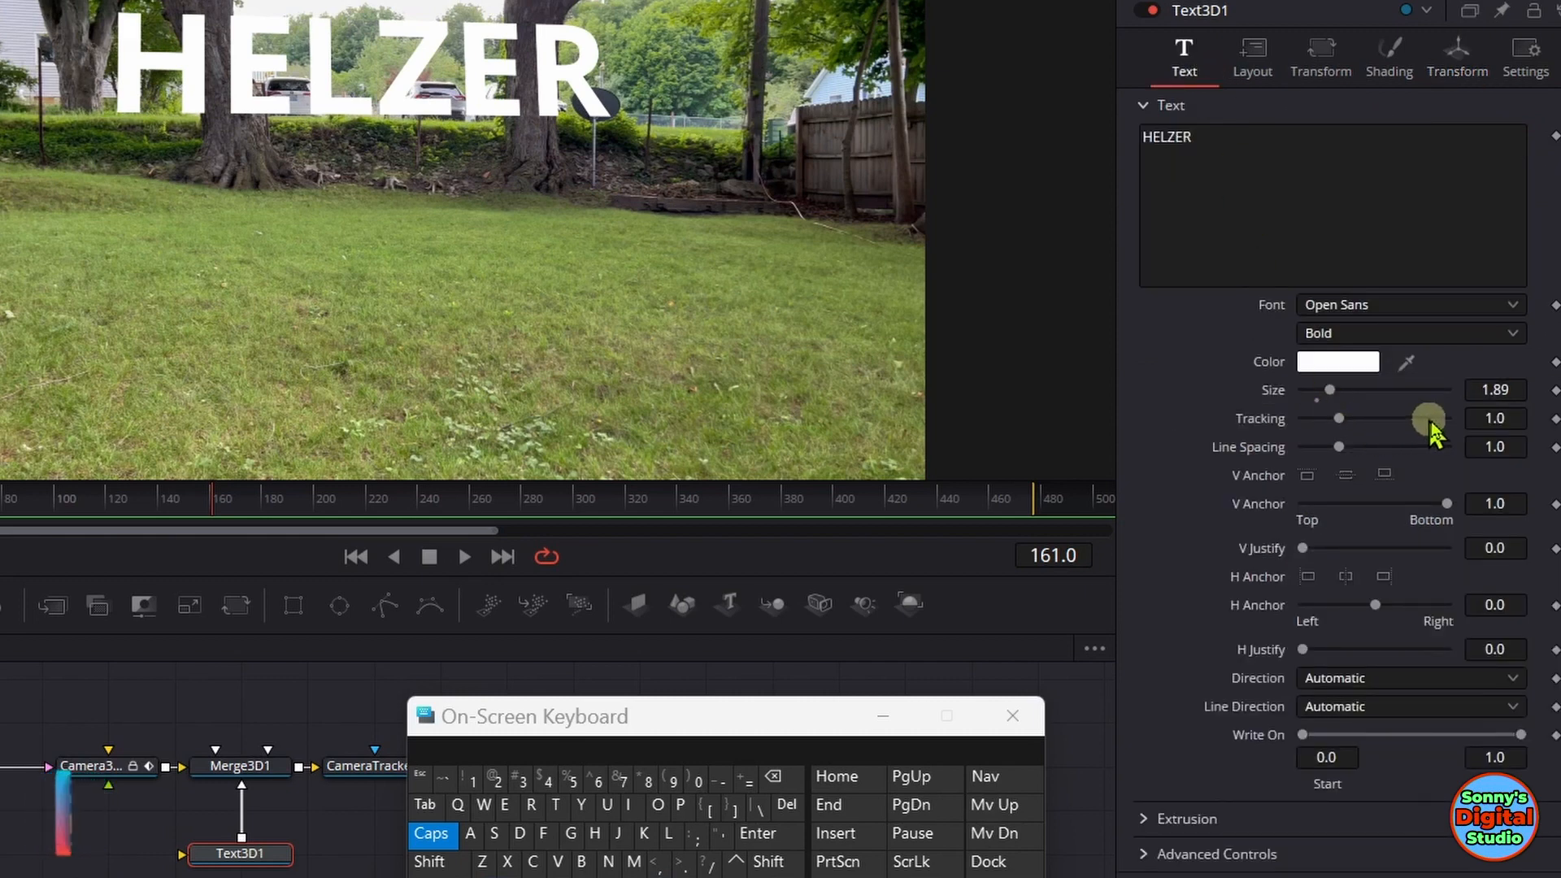
mouse_move(1488, 419)
left_mouse_down()
mouse_move(1551, 416)
mouse_move(1494, 419)
left_mouse_up()
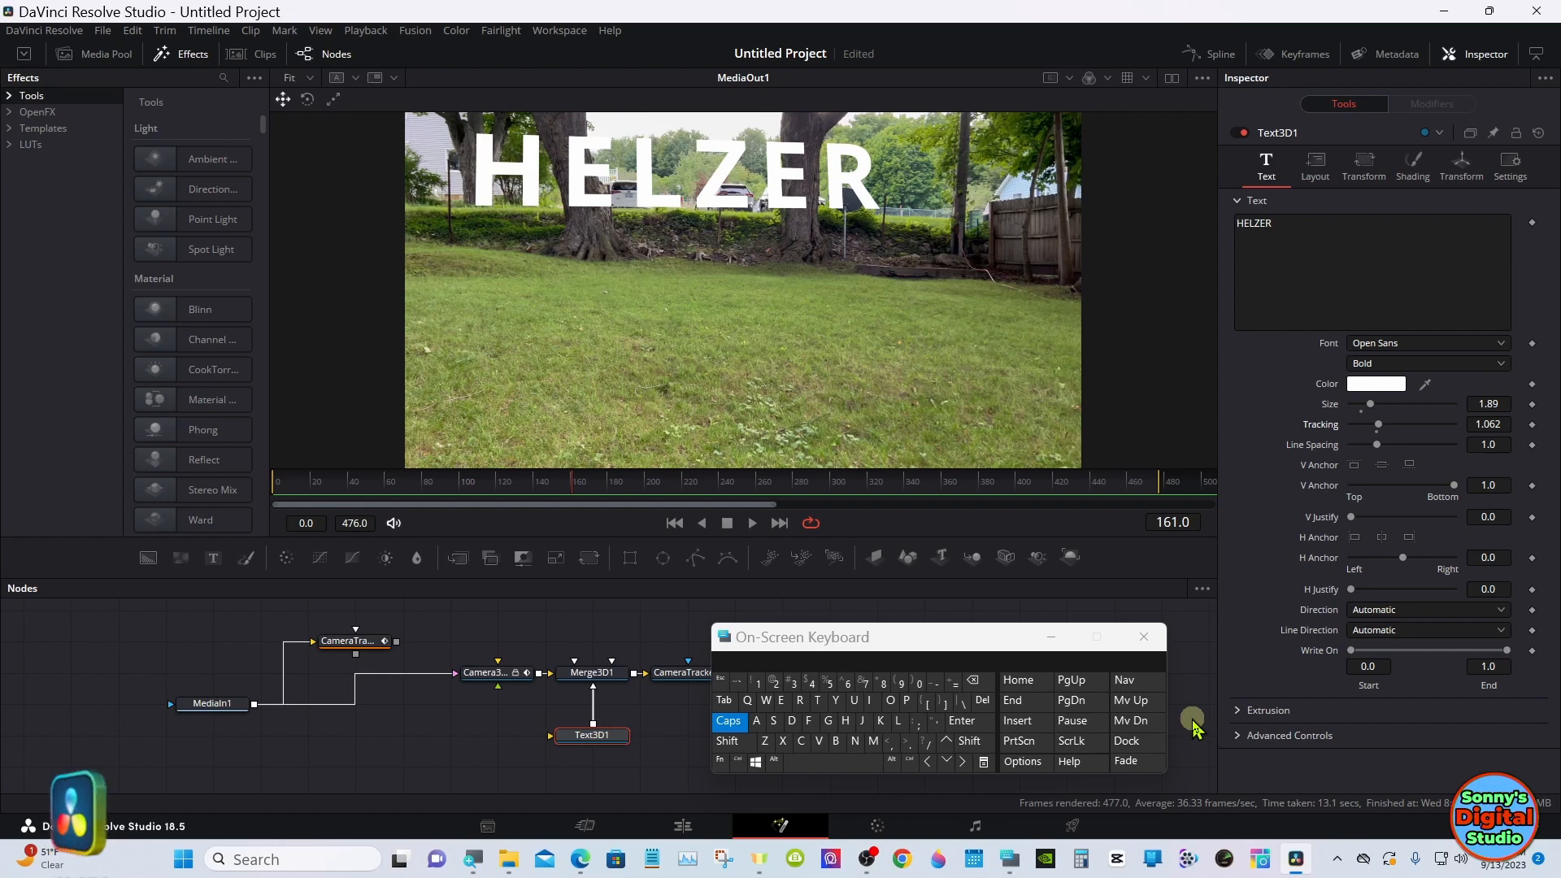
left_click(1238, 711)
left_click_drag(1551, 513, 1555, 628)
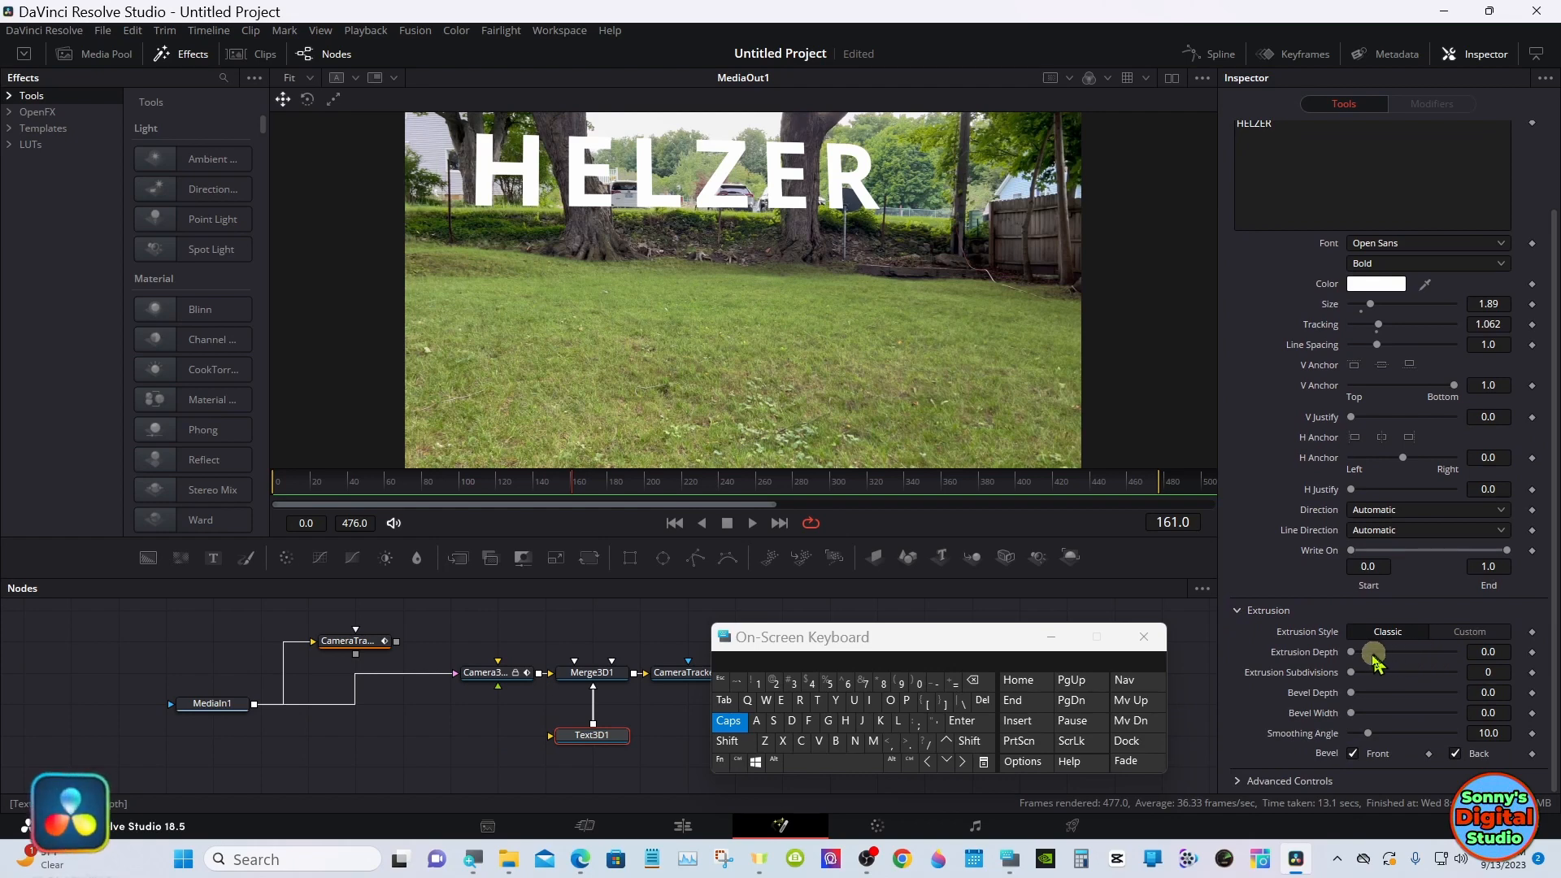
left_click_drag(1357, 654, 1428, 660)
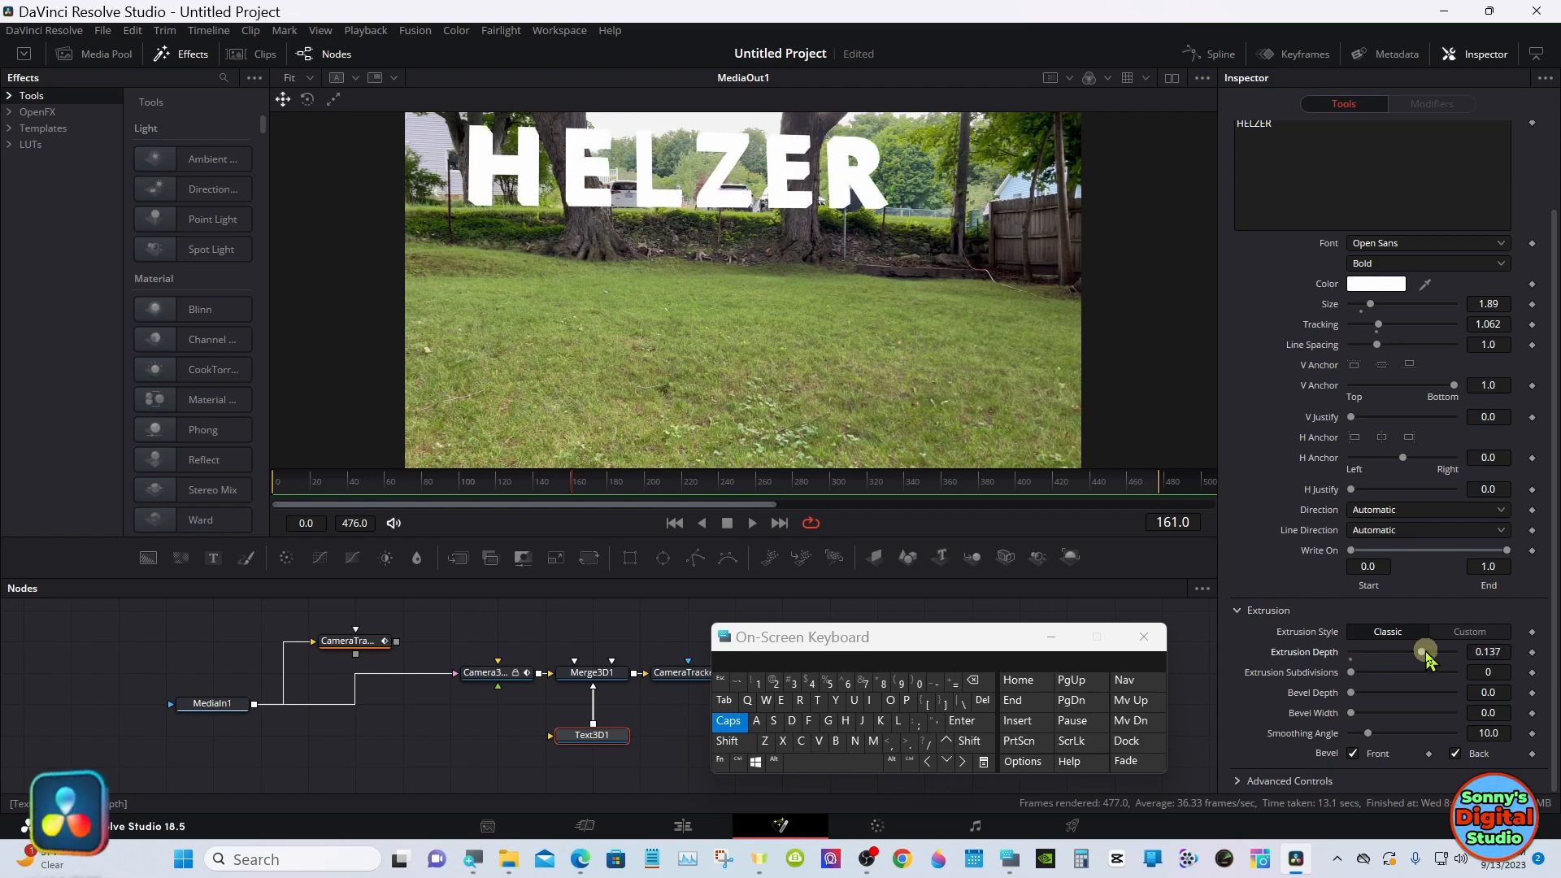
left_click_drag(1430, 660, 1443, 661)
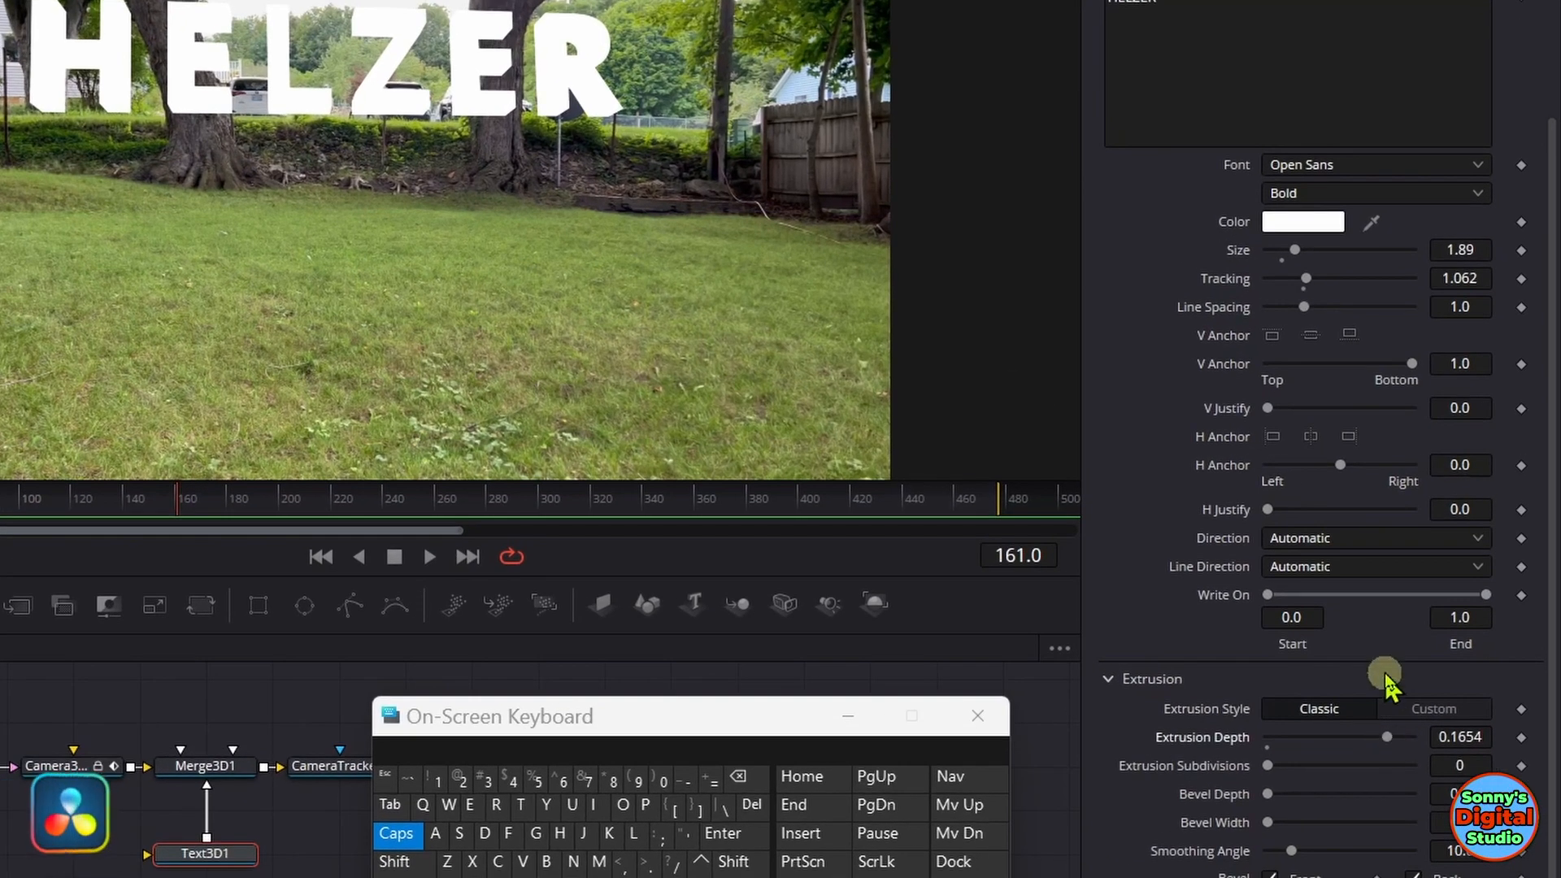
- Tilt the 3D text further by setting its X rotation to 107.6
left_click_drag(1554, 423, 1554, 240)
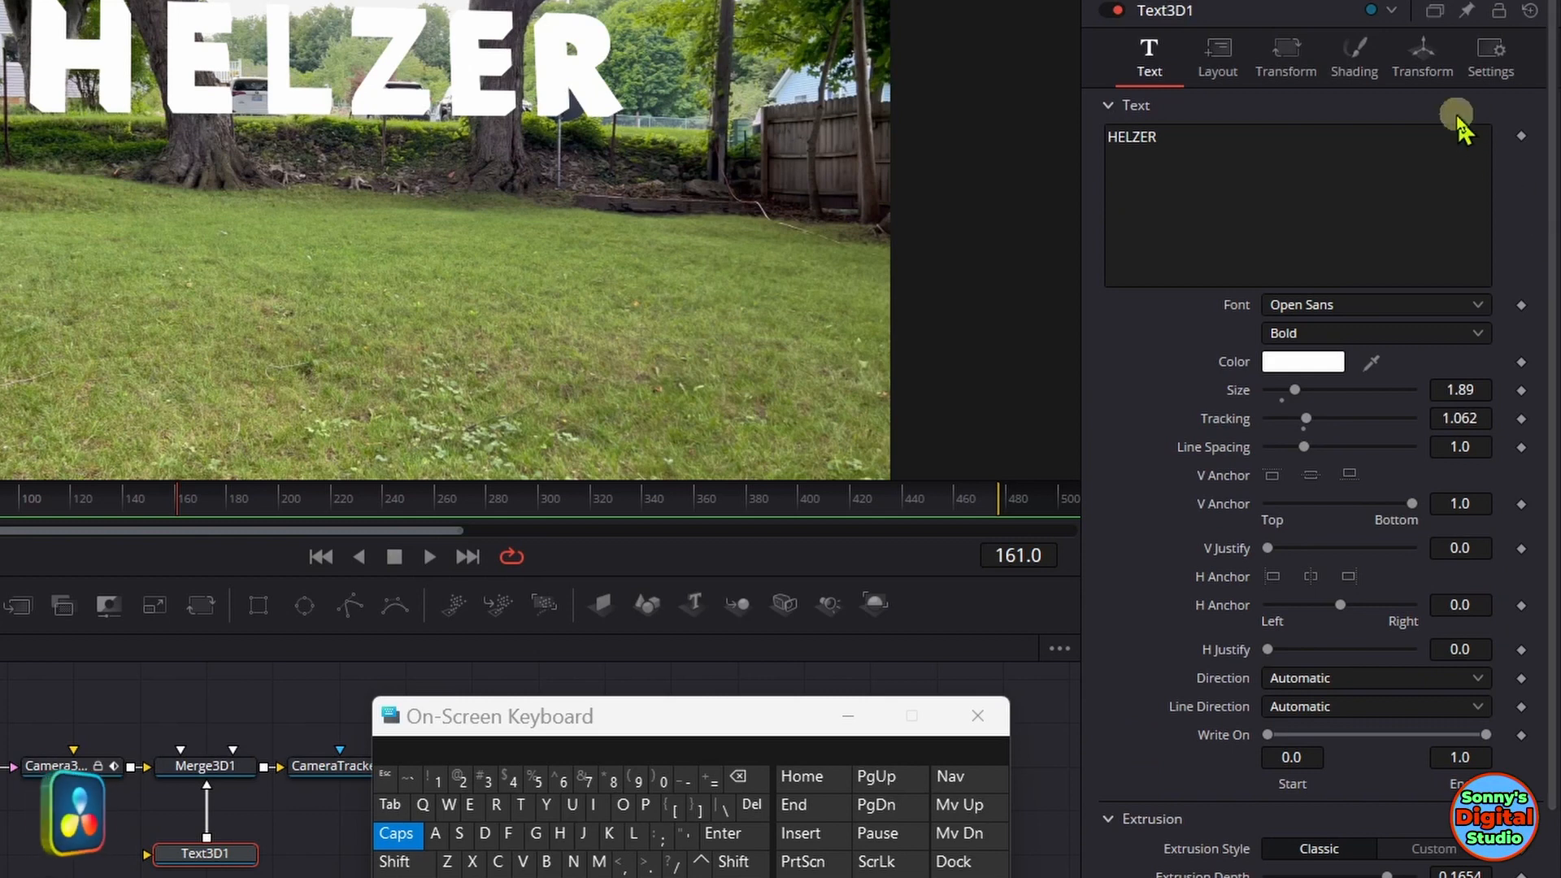
left_click(1424, 65)
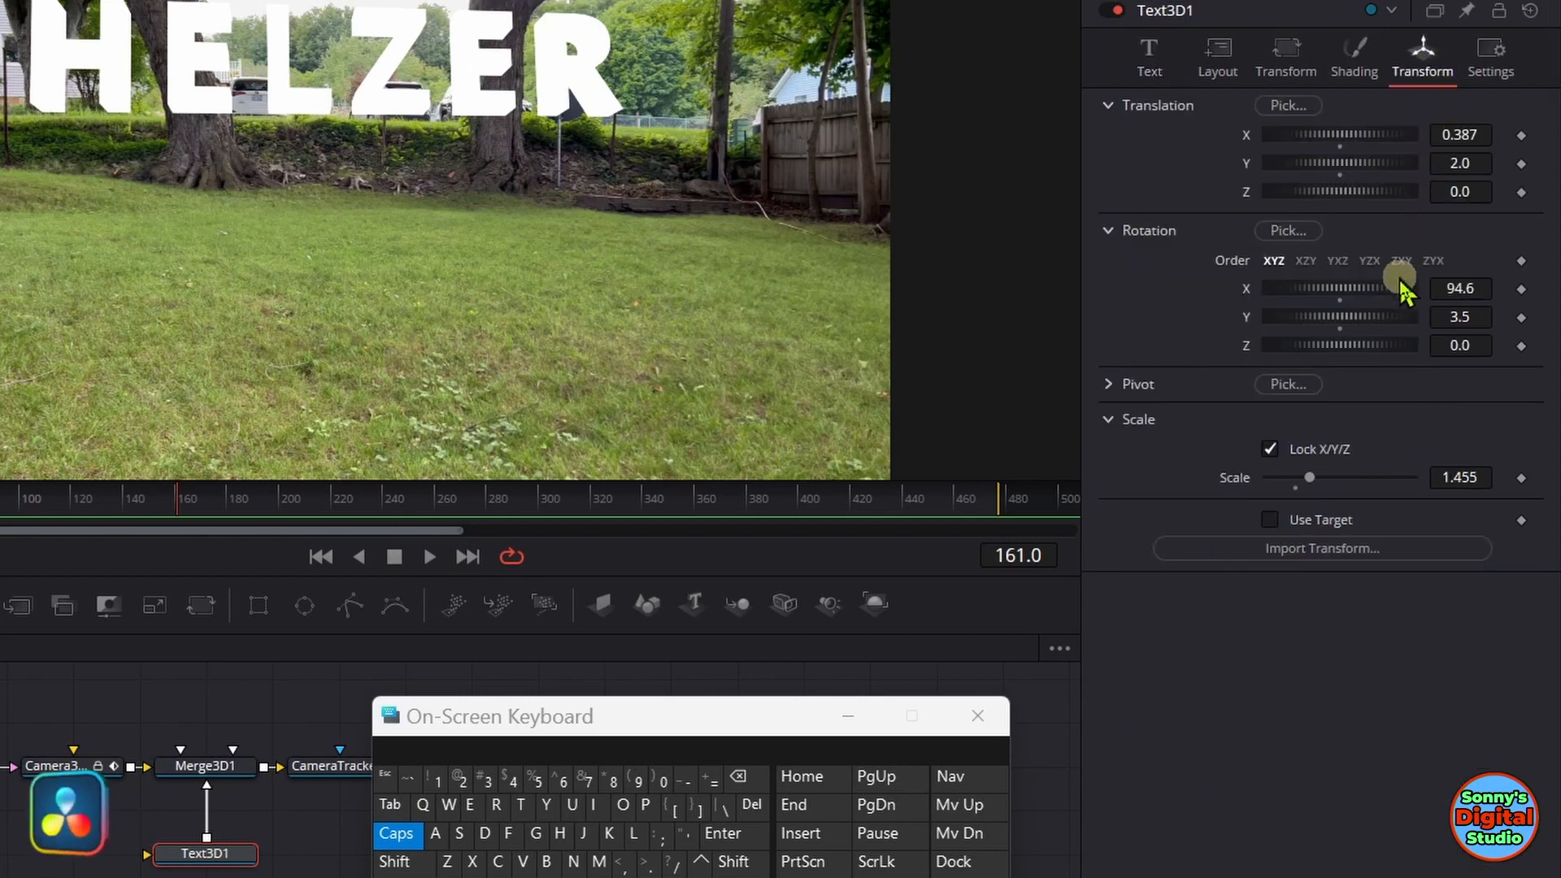
mouse_move(1405, 287)
left_mouse_down()
mouse_move(1354, 291)
mouse_move(1379, 294)
left_mouse_up()
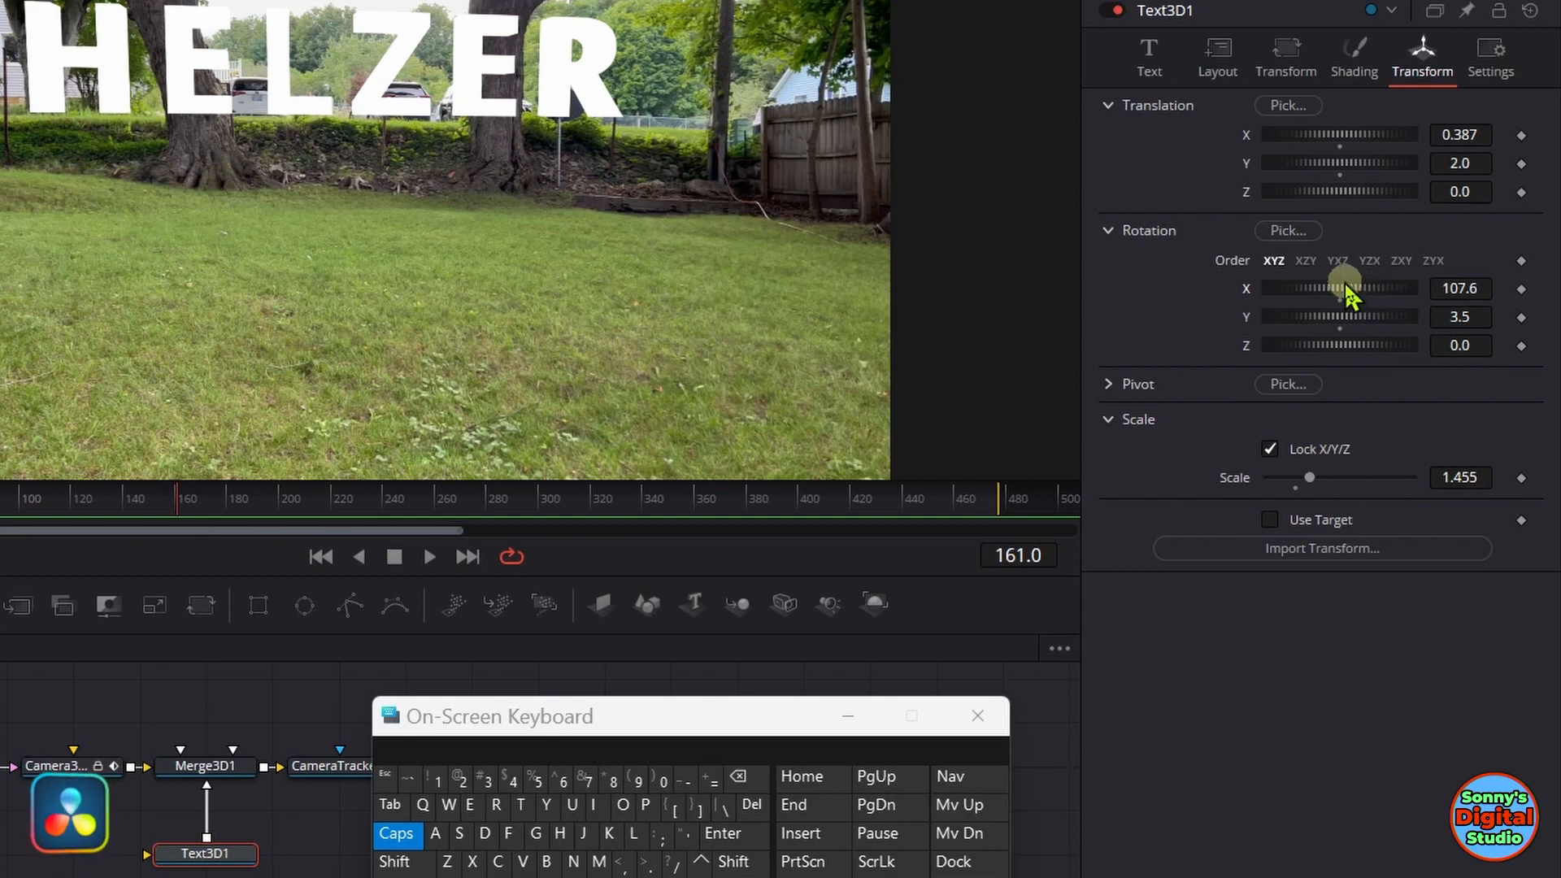
- Reduce the 3D text's extrusion depth to 0.0472 and set both bevel depth and bevel width to 0.0063
left_click(1157, 75)
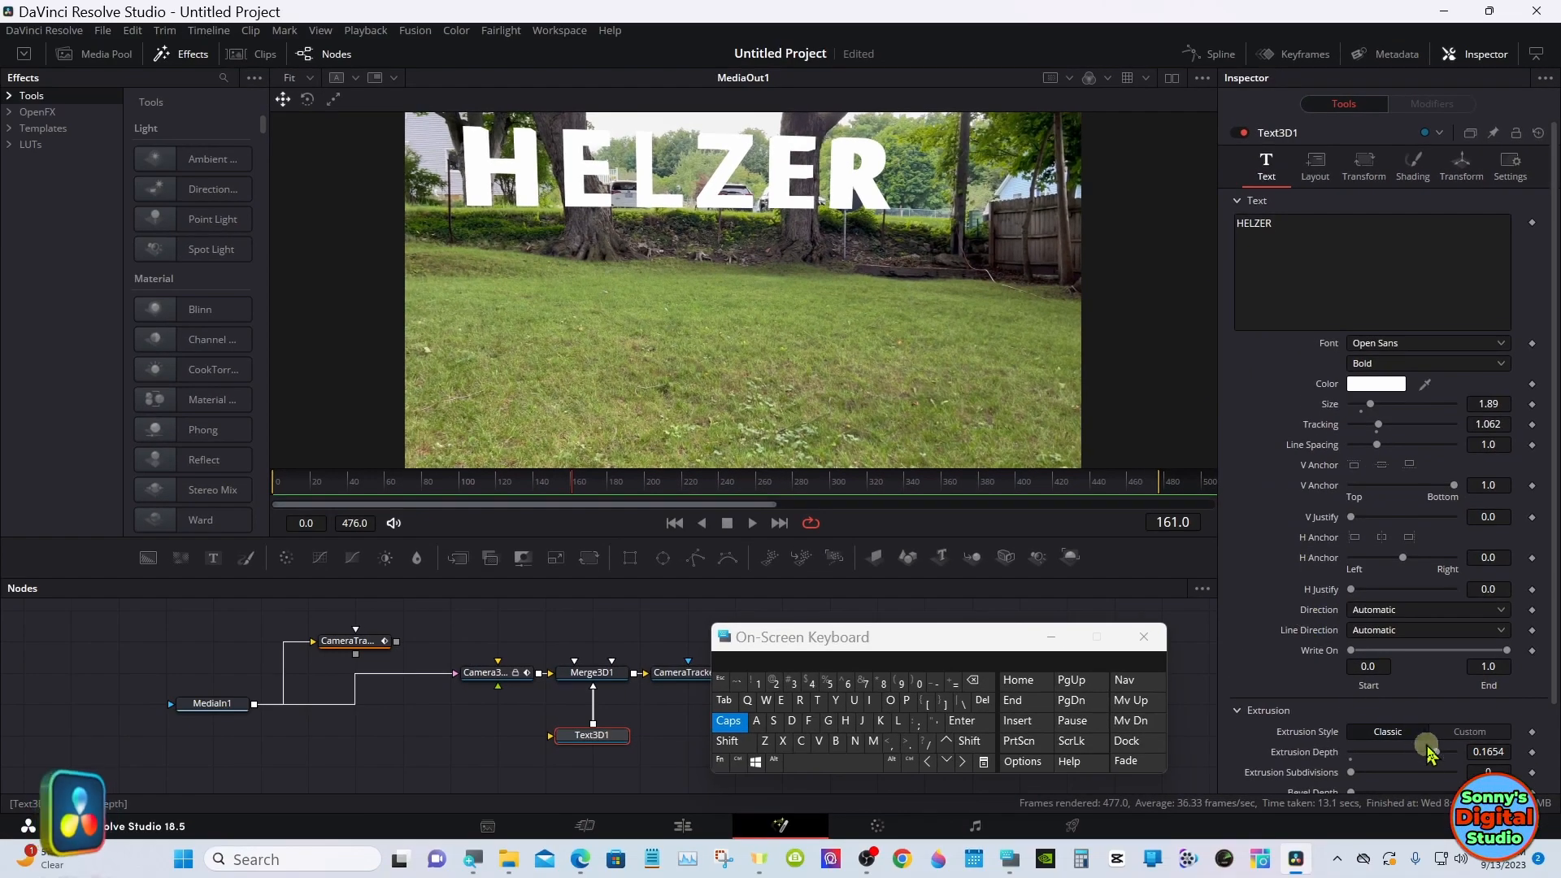
scroll(1468, 691, "down", 2)
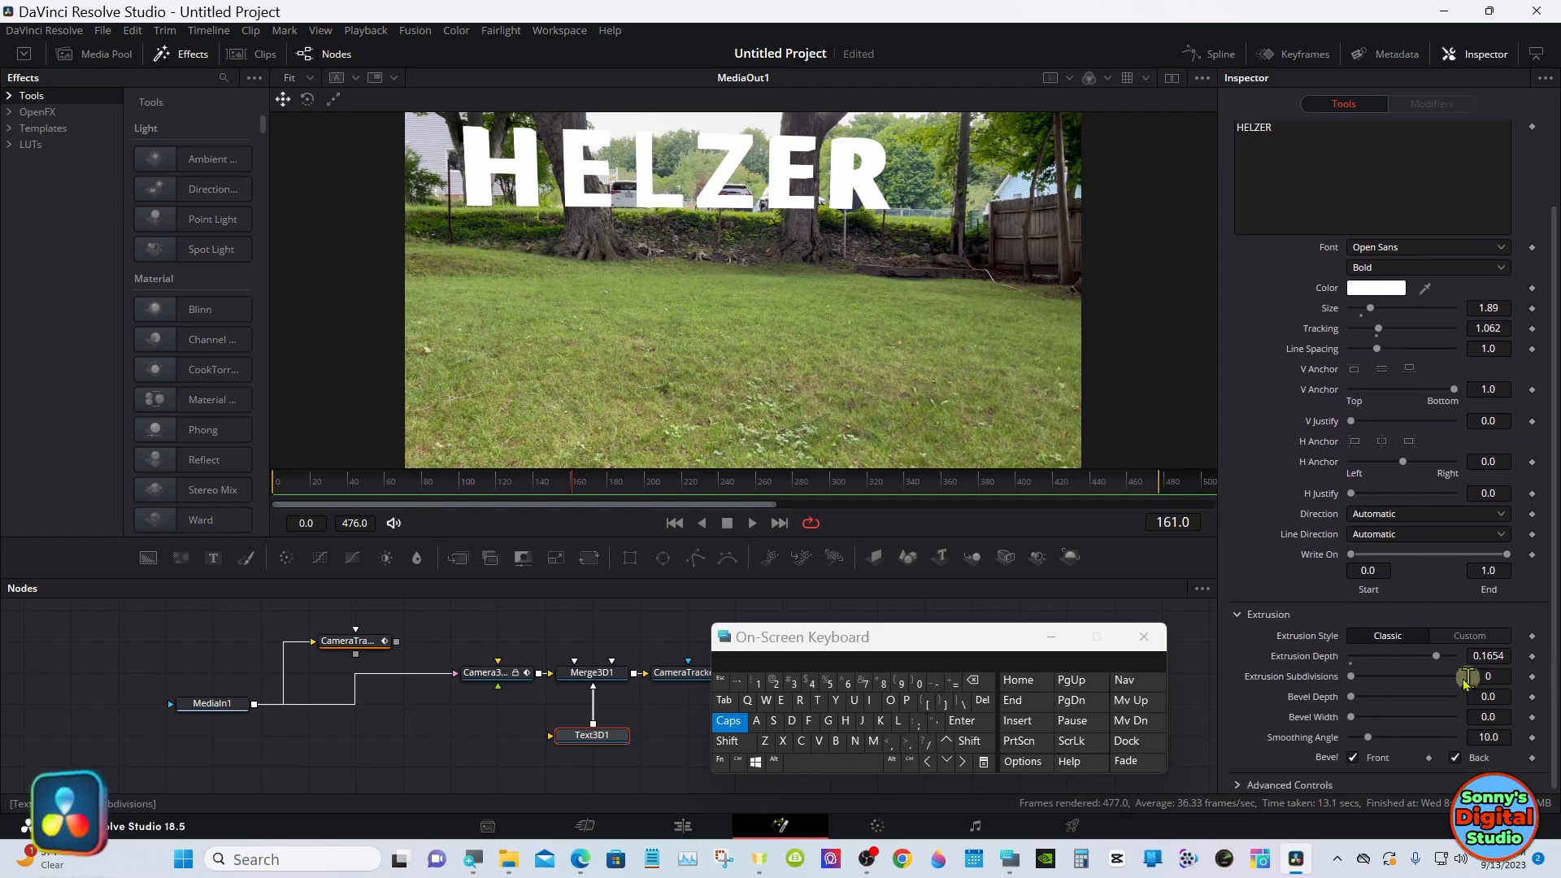
left_click_drag(1434, 656, 1382, 665)
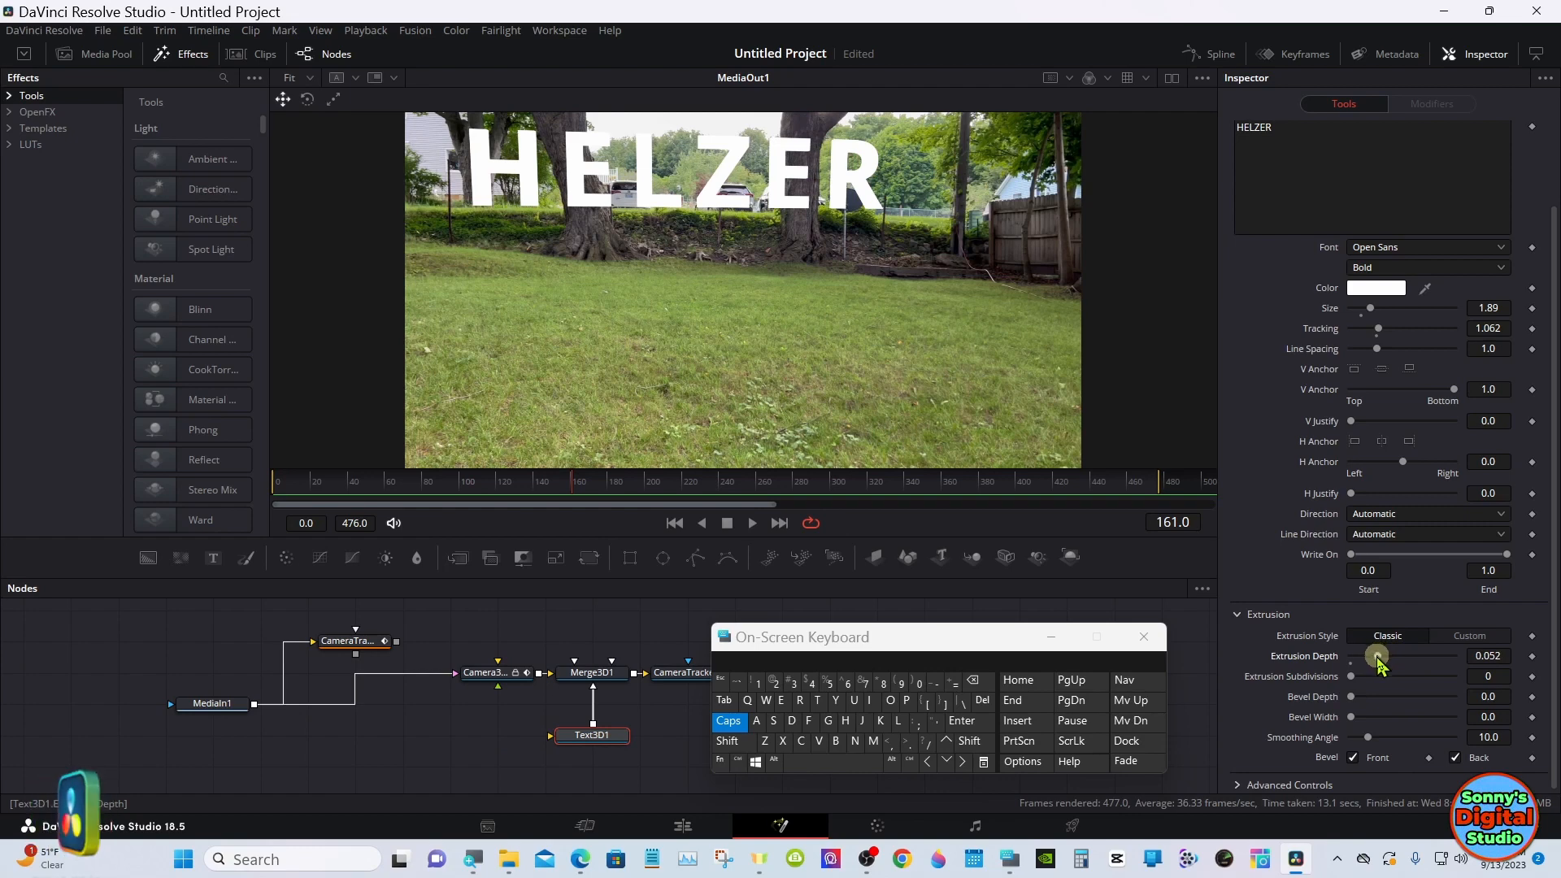
left_click_drag(1380, 662, 1376, 658)
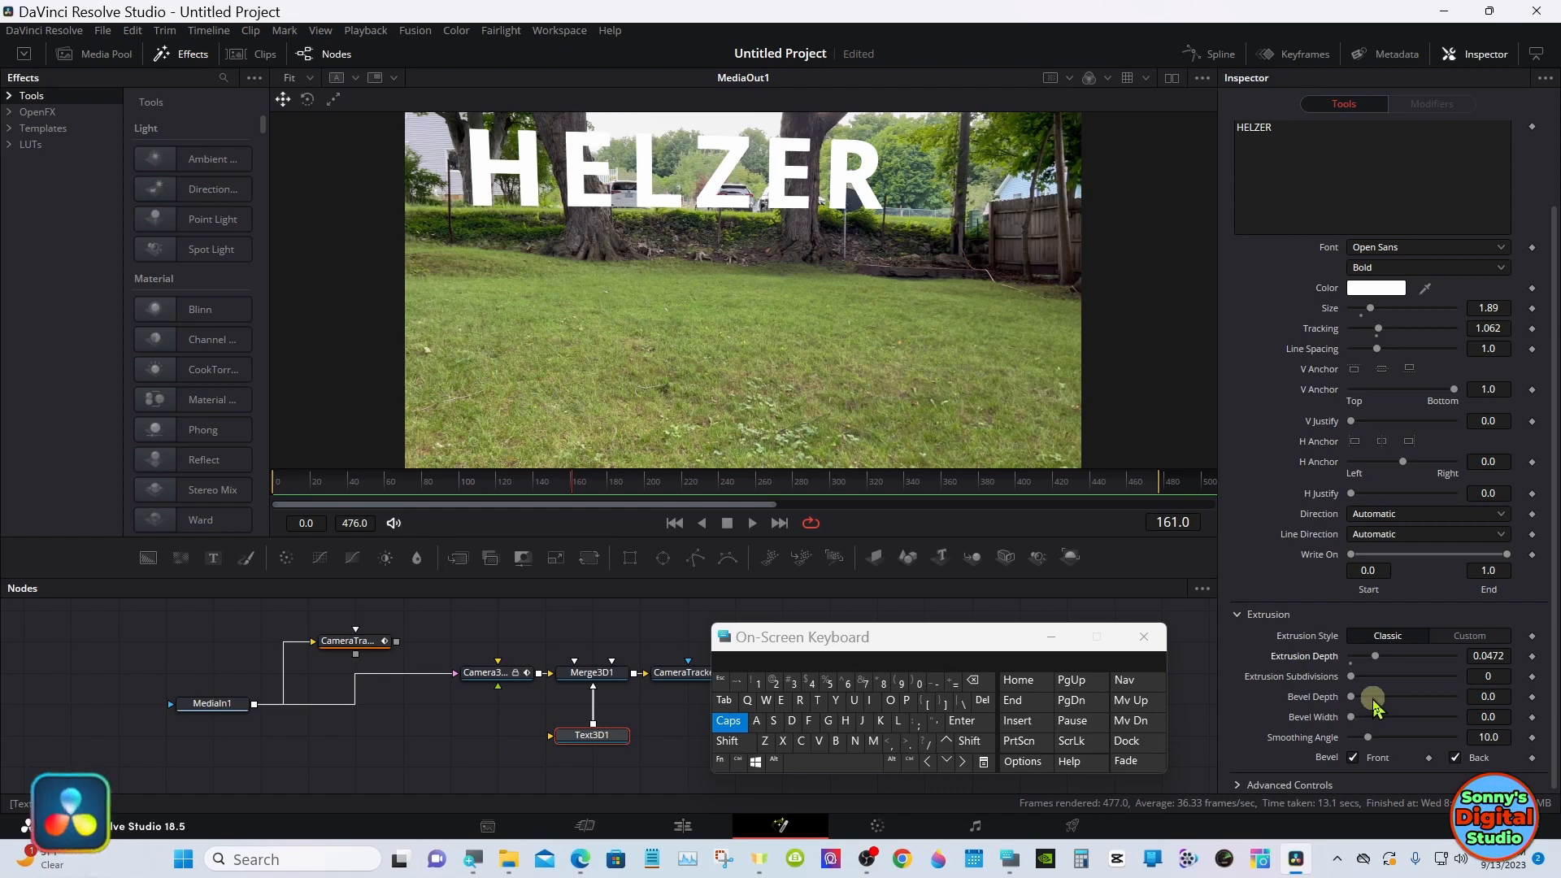
left_click_drag(1368, 704, 1359, 705)
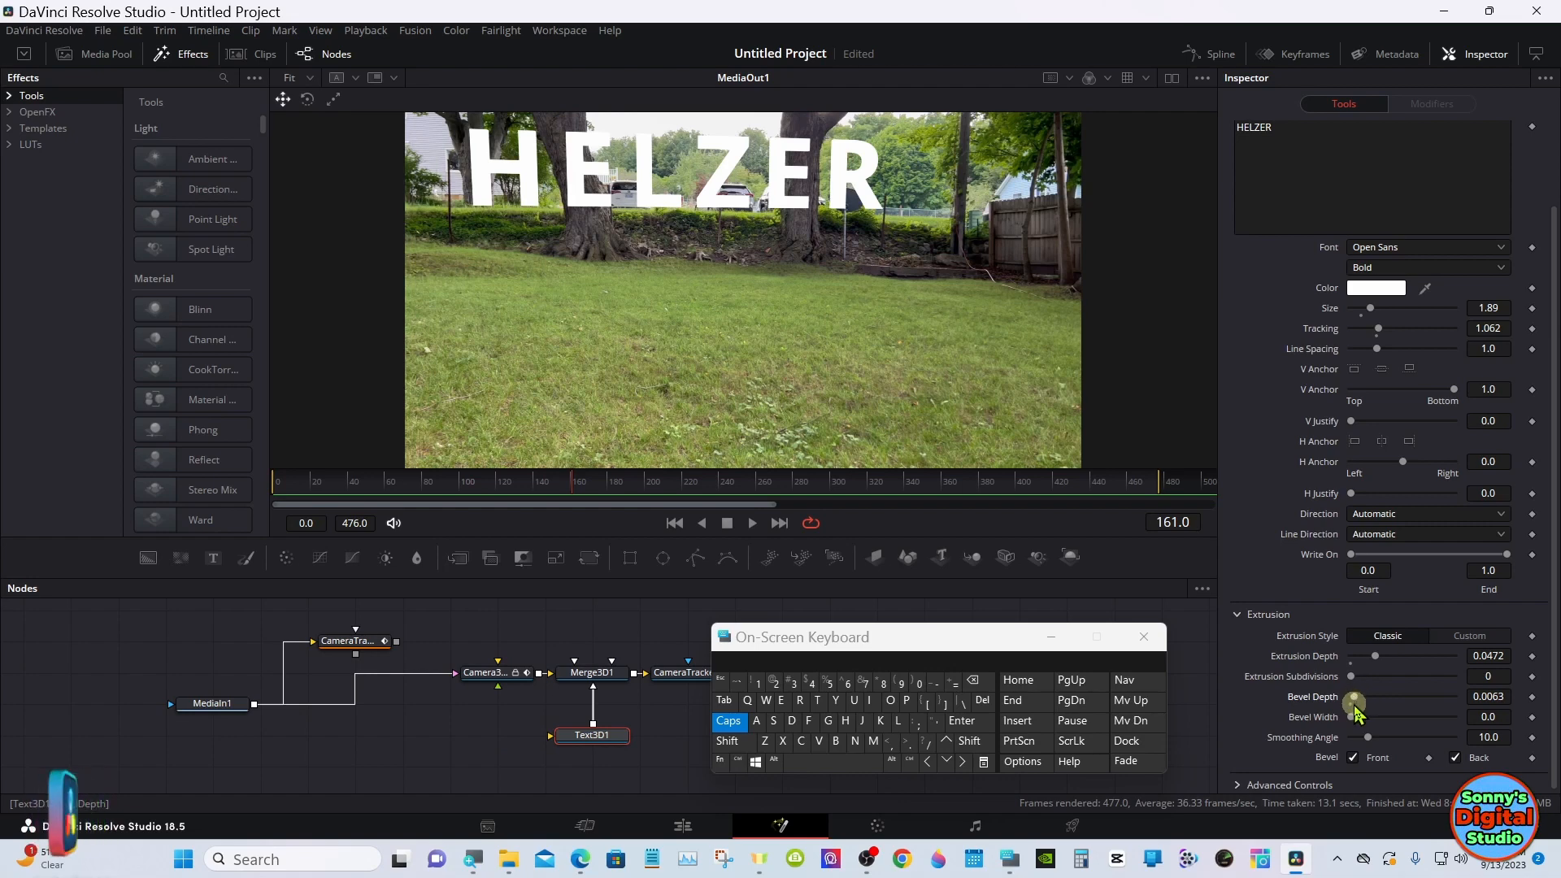
left_click_drag(1353, 718, 1365, 723)
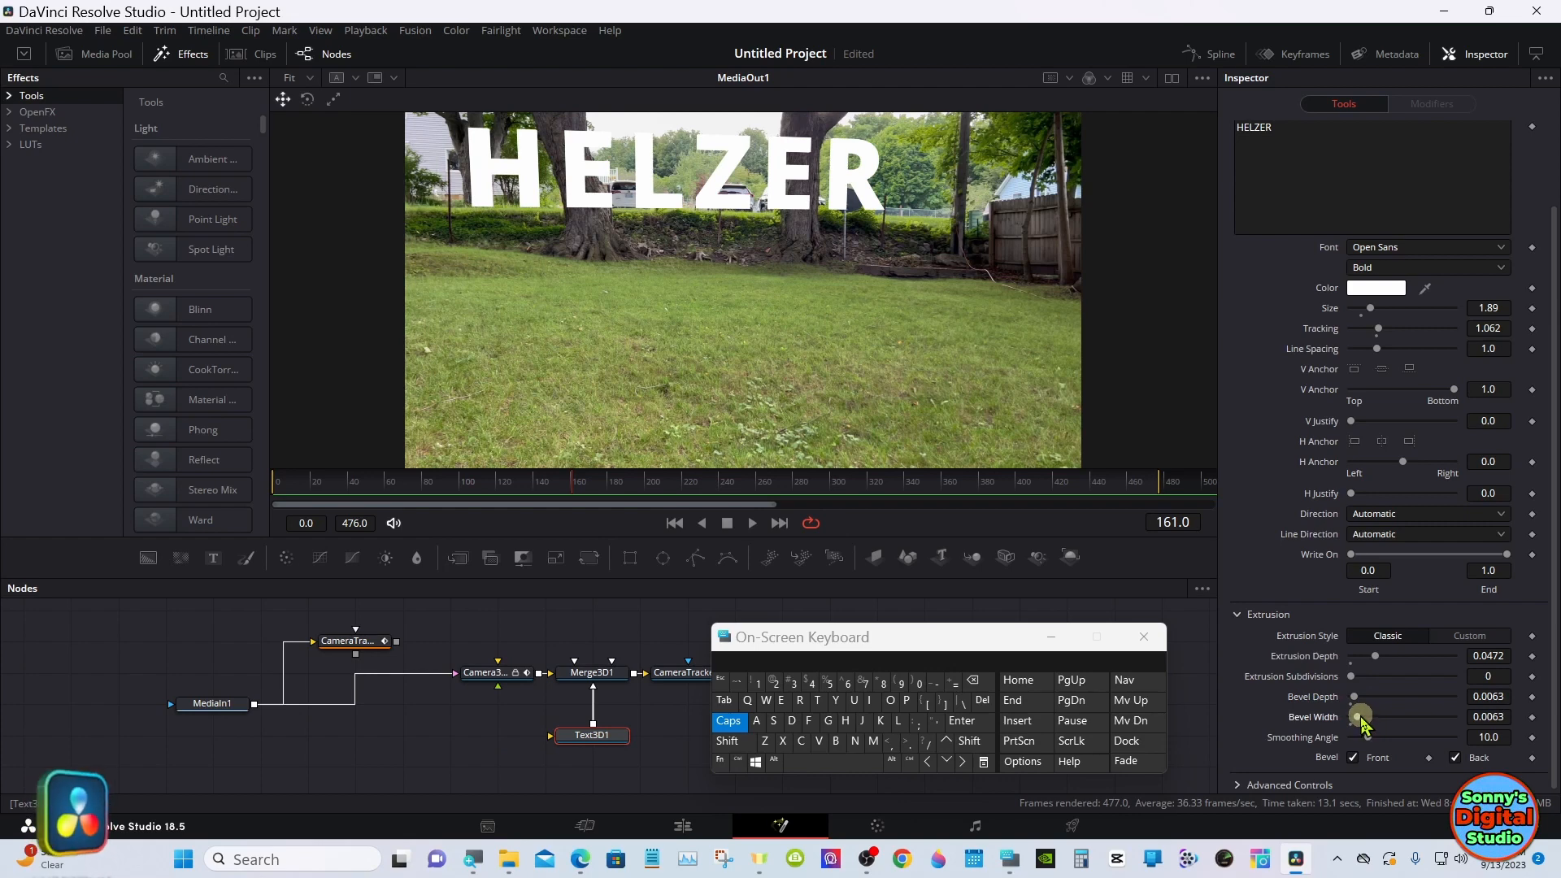
- Save the project and enable the Video 2 track in the edit timeline
left_click(1055, 641)
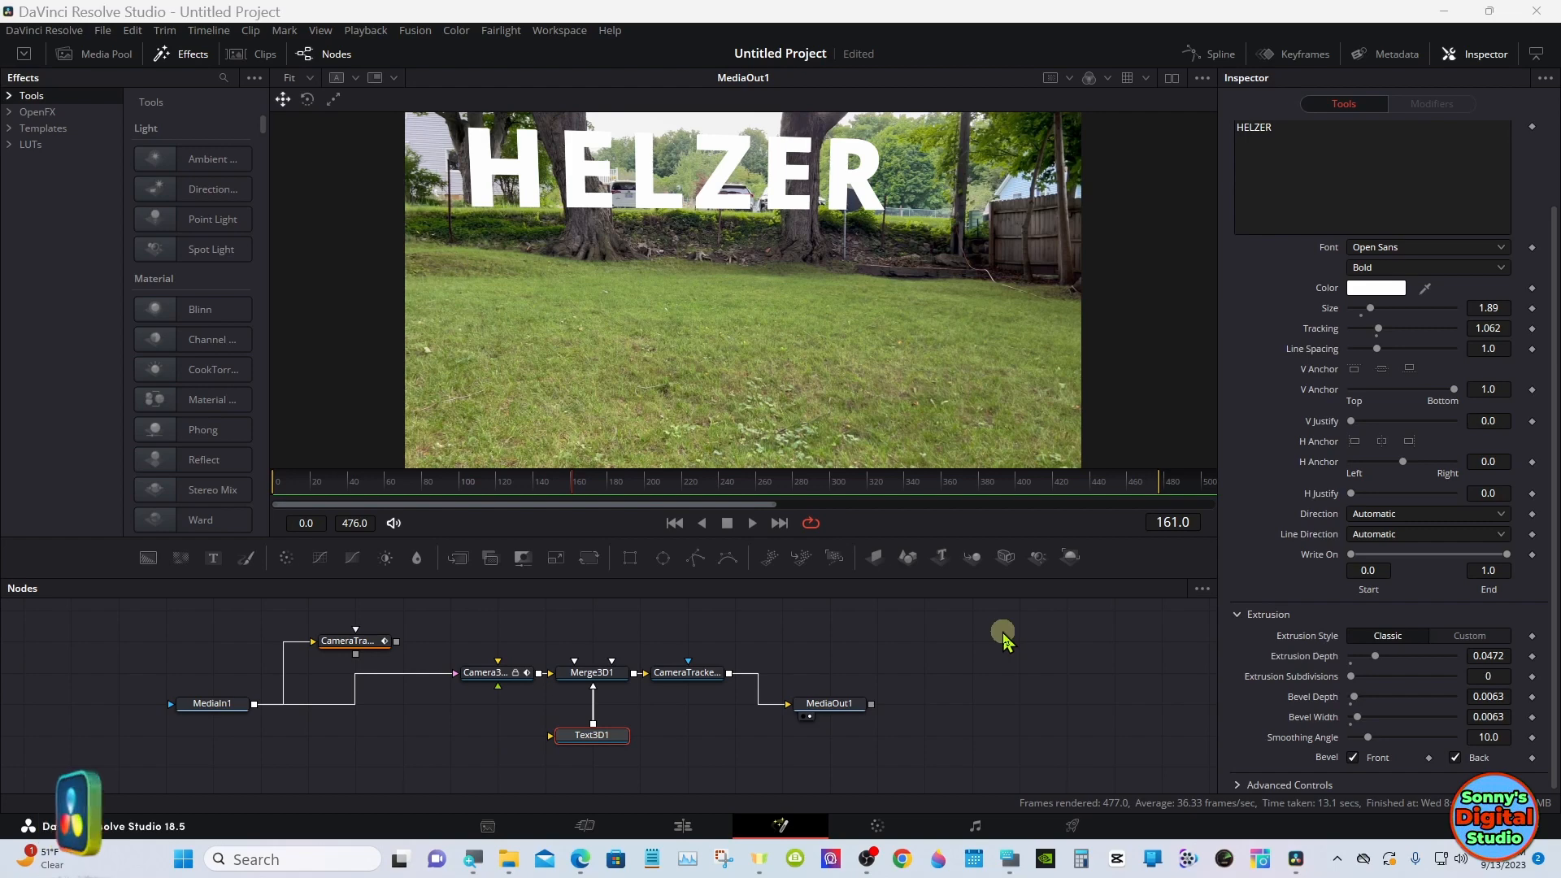
key("ctrl+s")
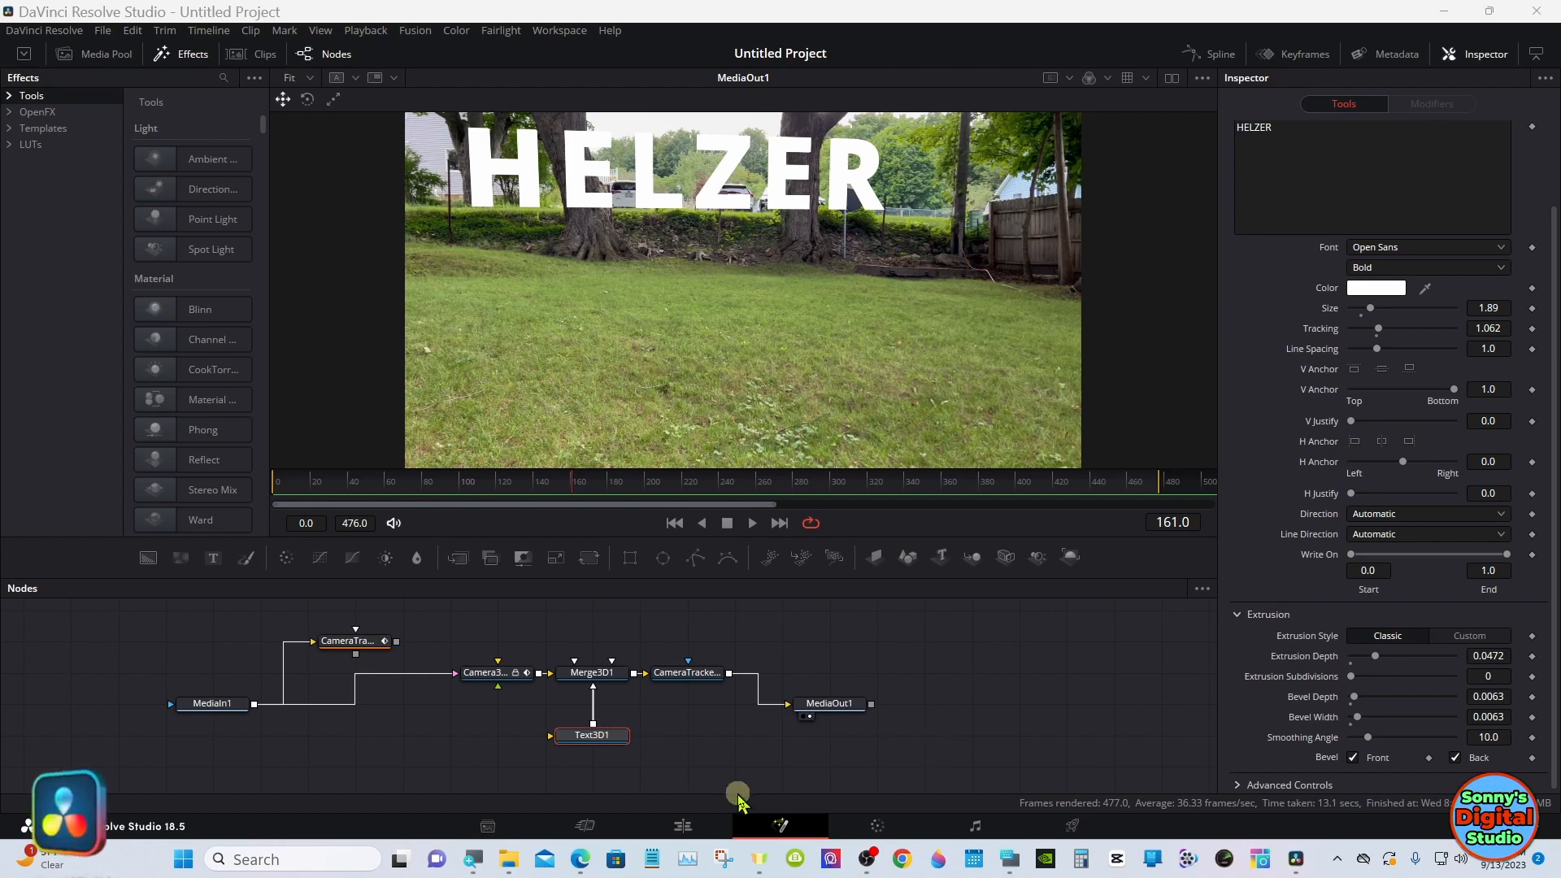
left_click(687, 824)
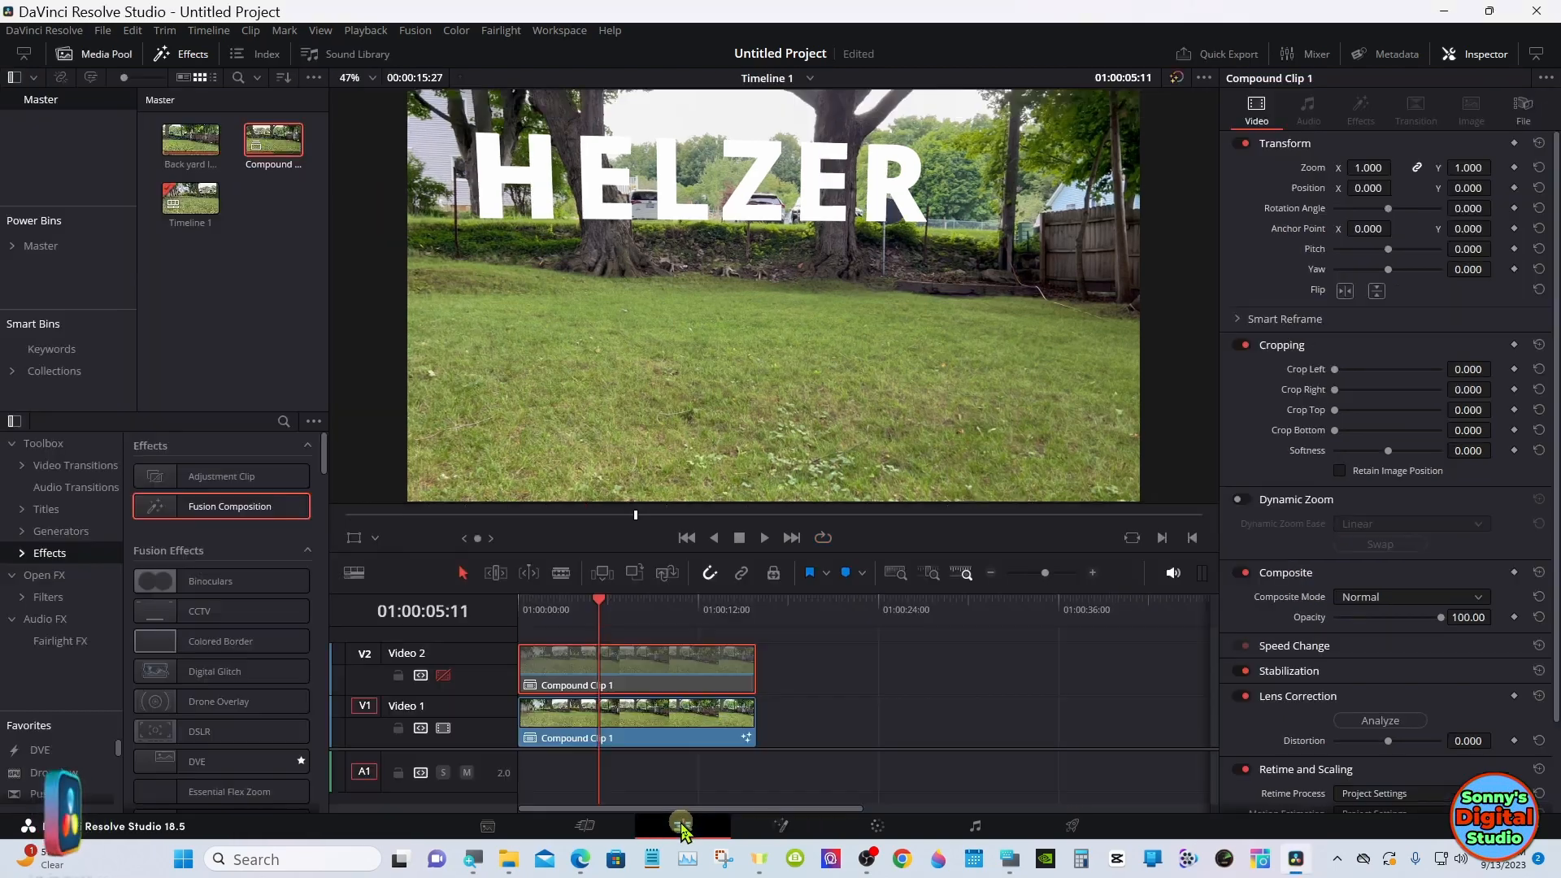
left_click(444, 675)
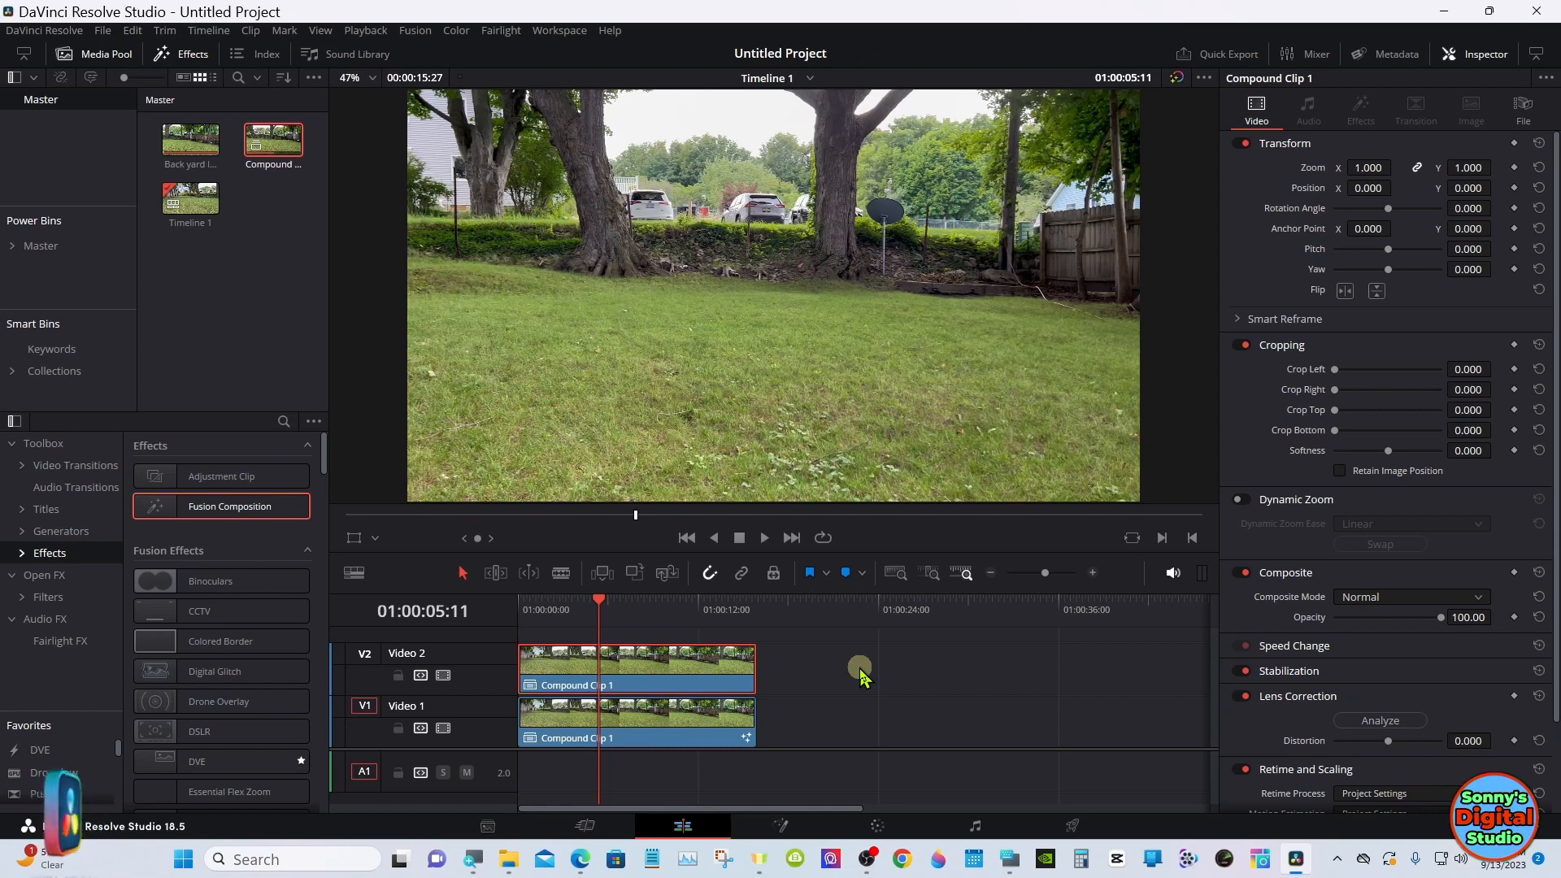
- Set up Magic Mask for the Video 2 clip in Object mode with Better quality
left_click(880, 826)
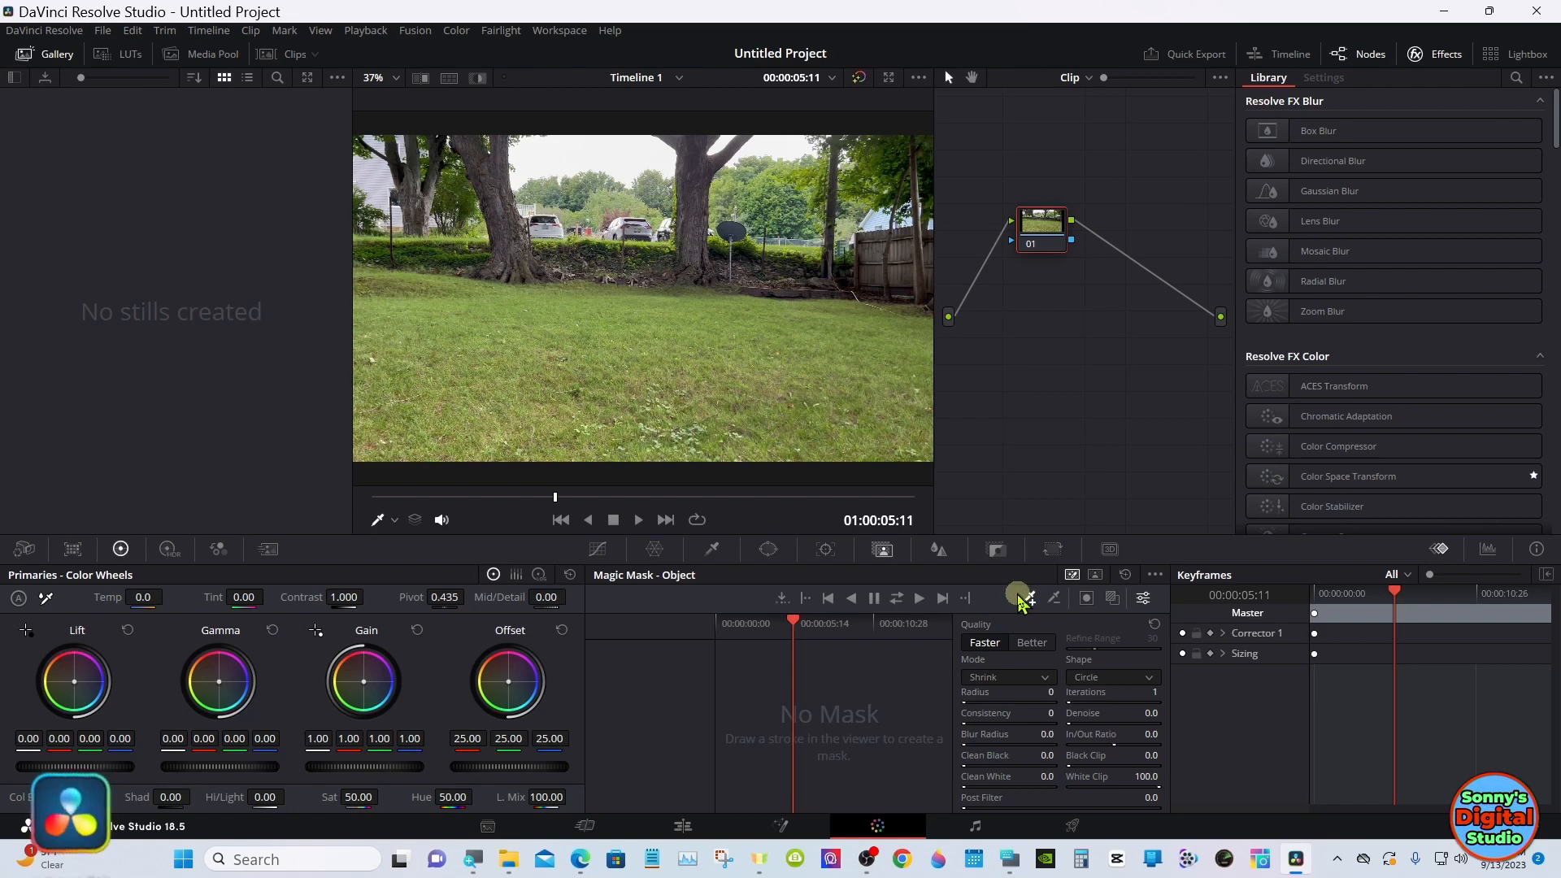
left_click(1094, 576)
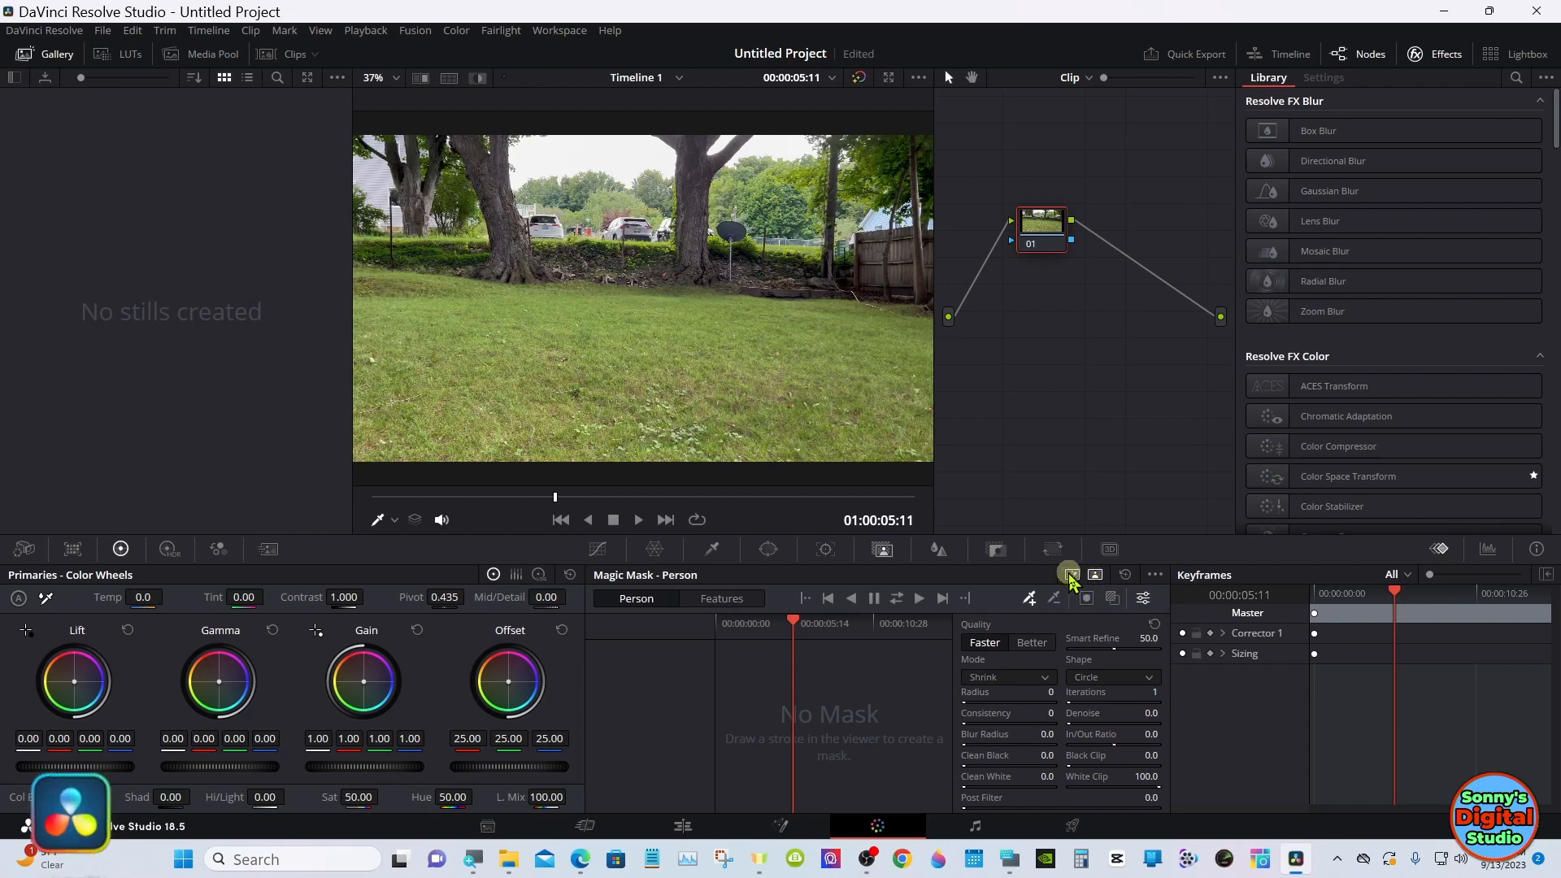
left_click(1072, 576)
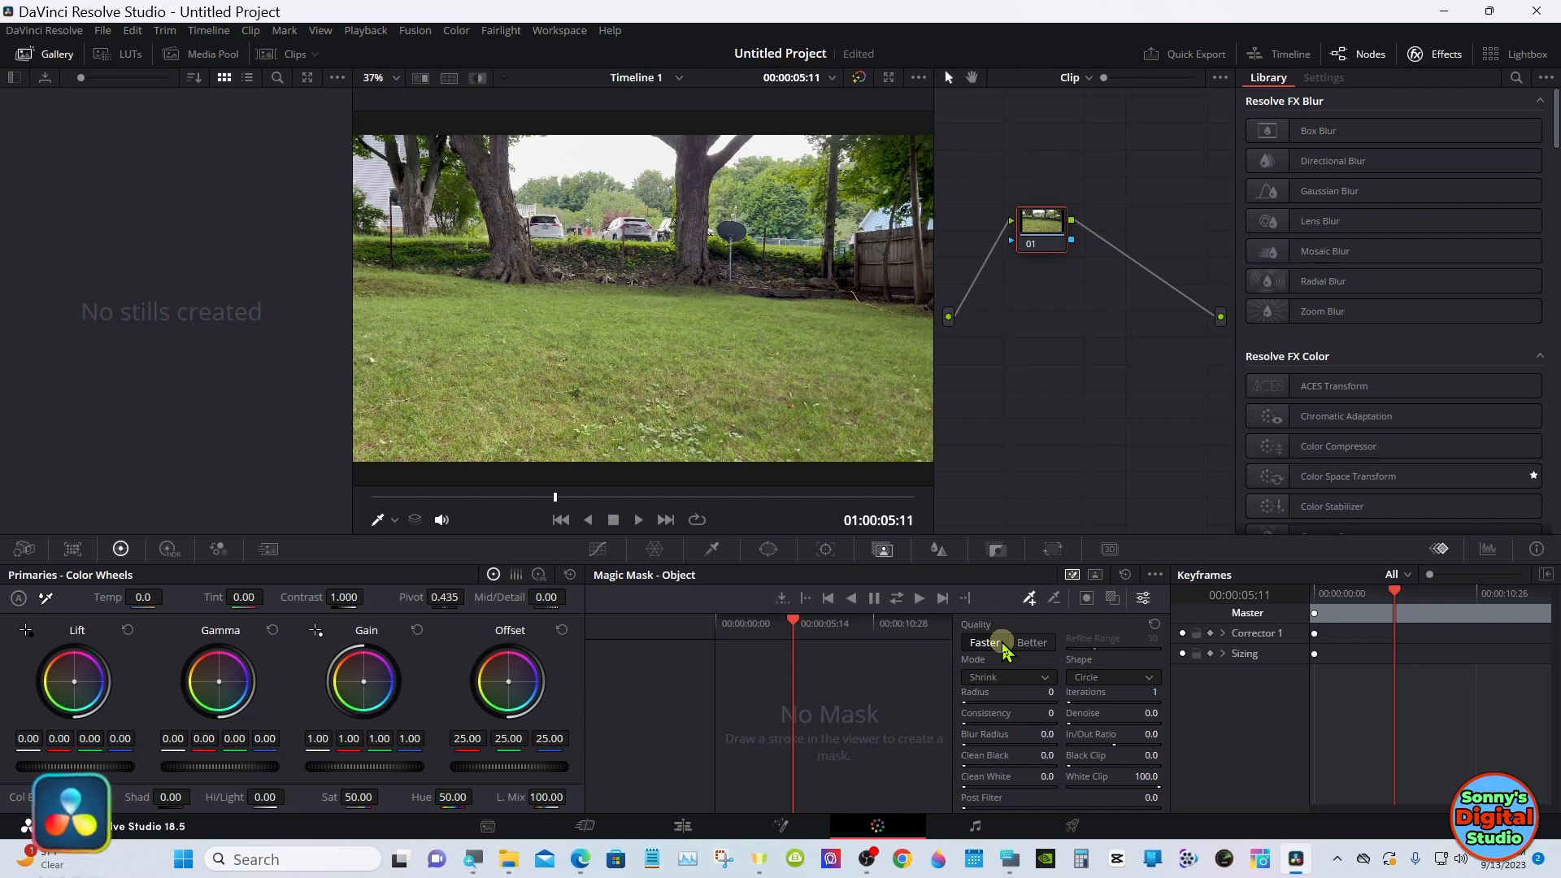
left_click(1022, 649)
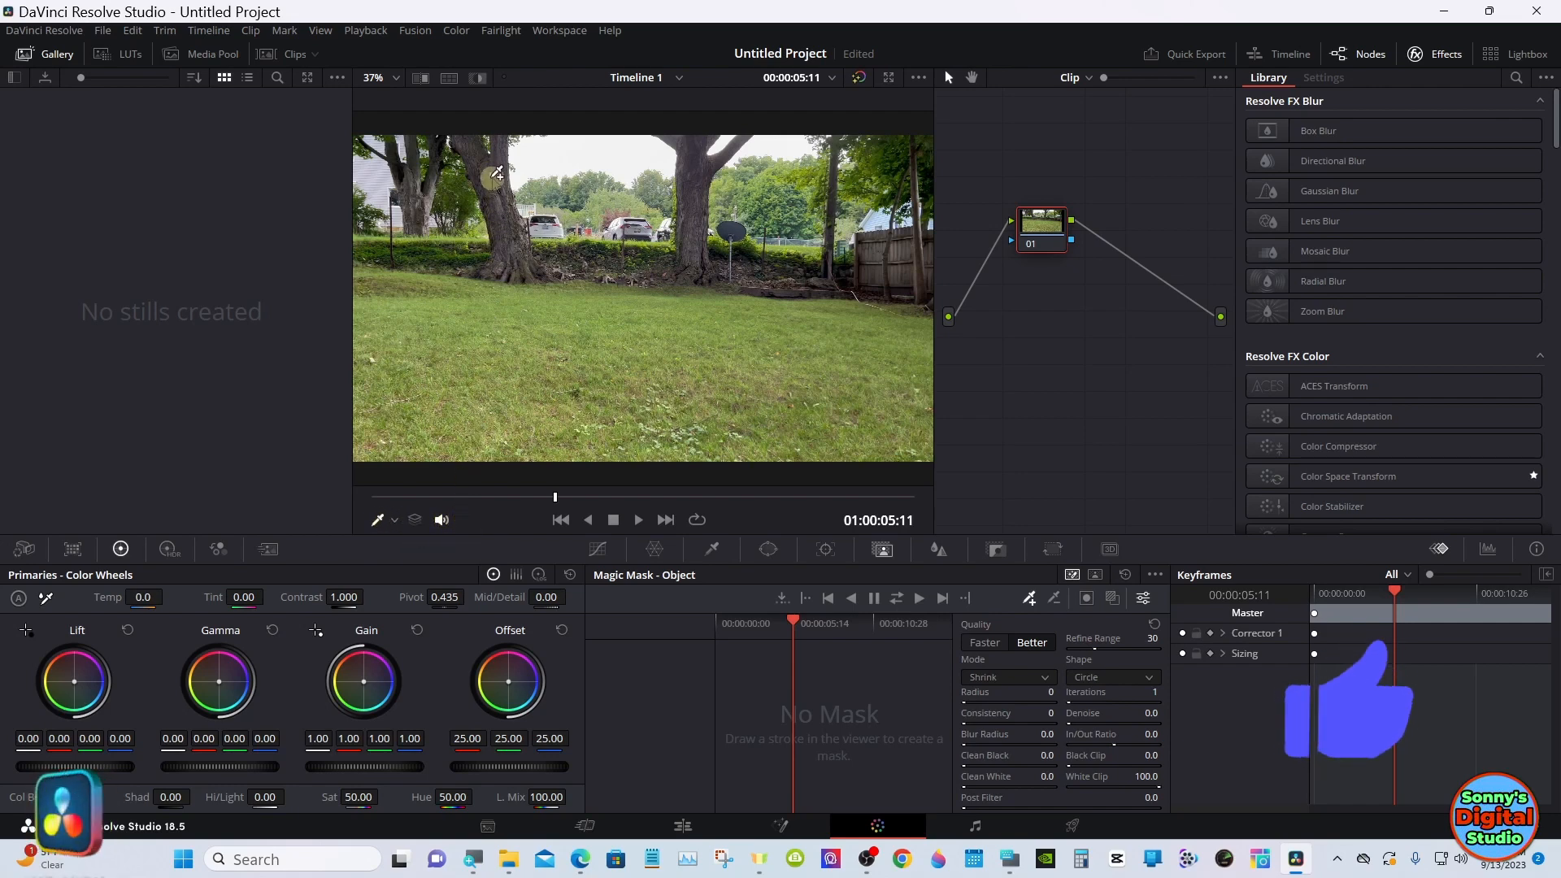
- Draw mask strokes along the two large tree trunks and the grass between them and on the dark round dish, and track the mask through the clip
mouse_move(493, 175)
left_mouse_down()
mouse_move(523, 289)
mouse_move(622, 318)
mouse_move(687, 276)
mouse_move(699, 157)
left_mouse_up()
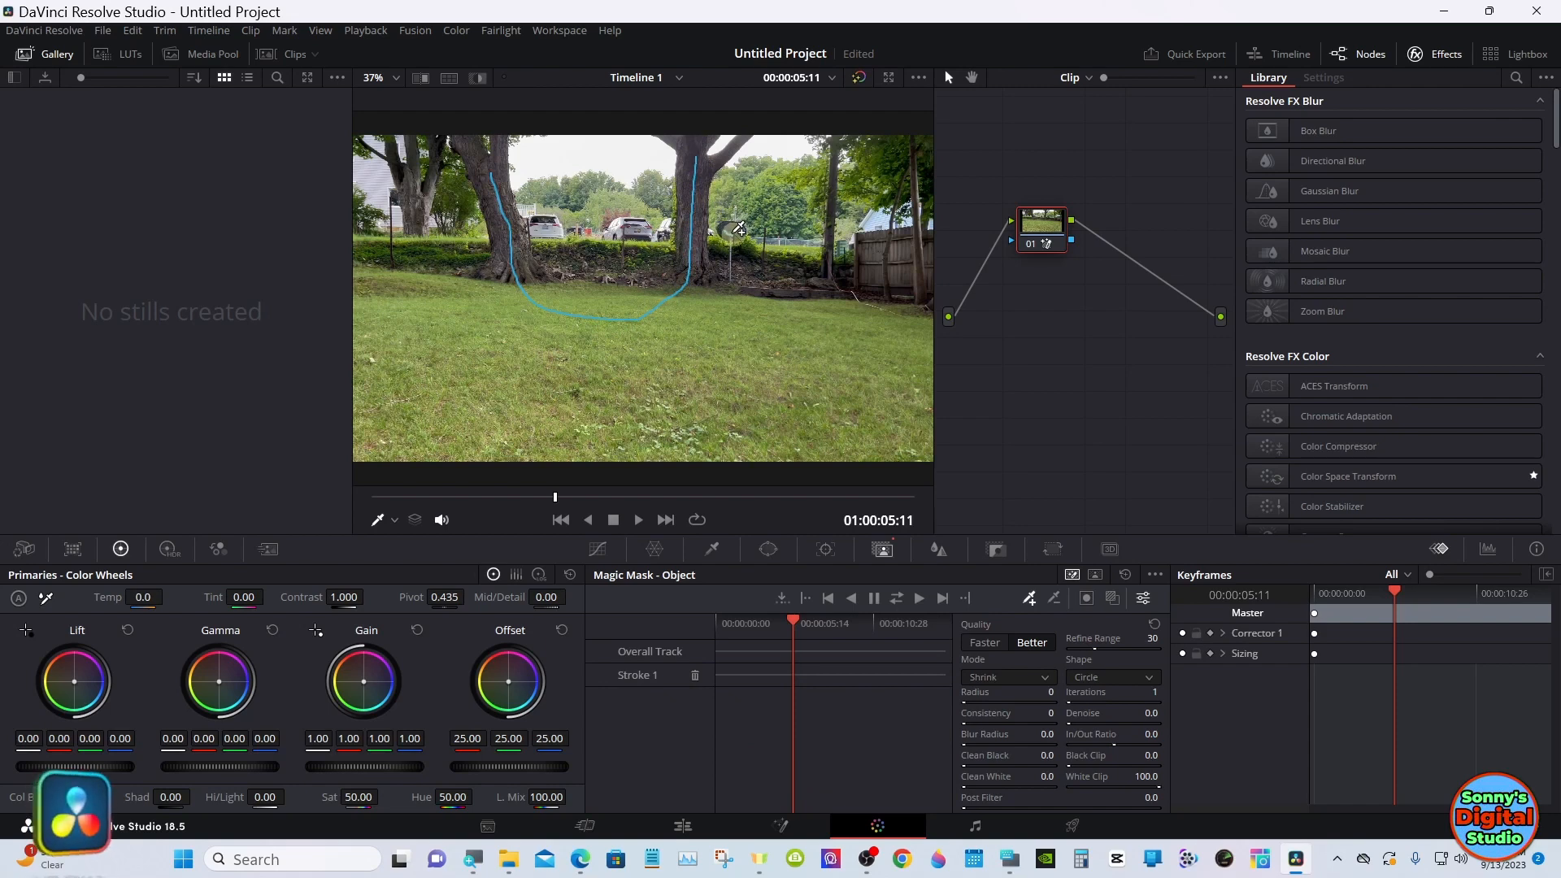
left_click_drag(738, 230, 727, 229)
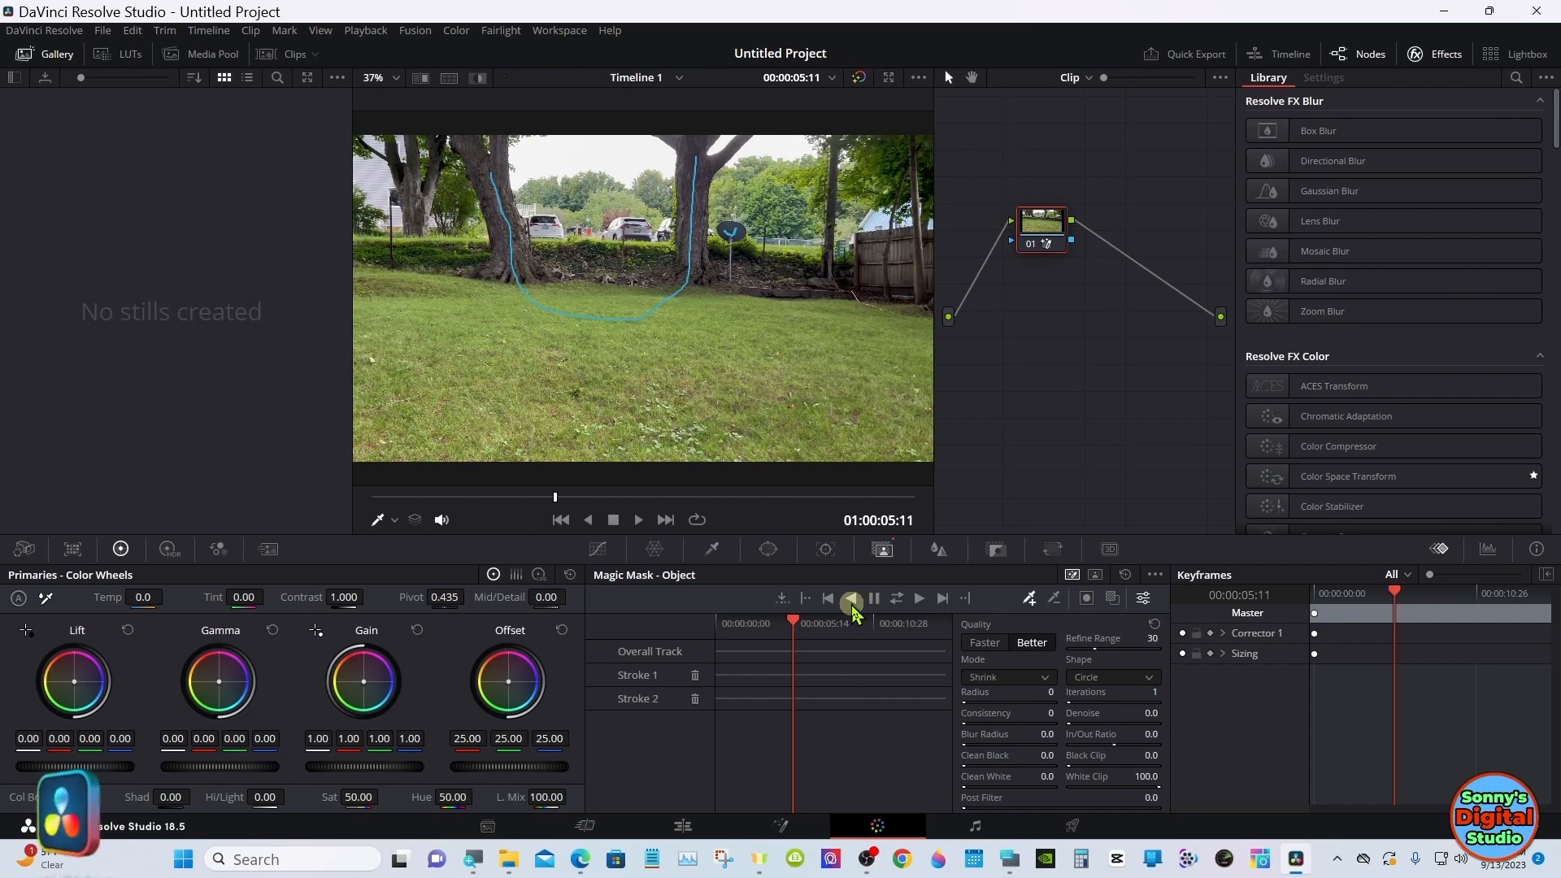
left_click(919, 599)
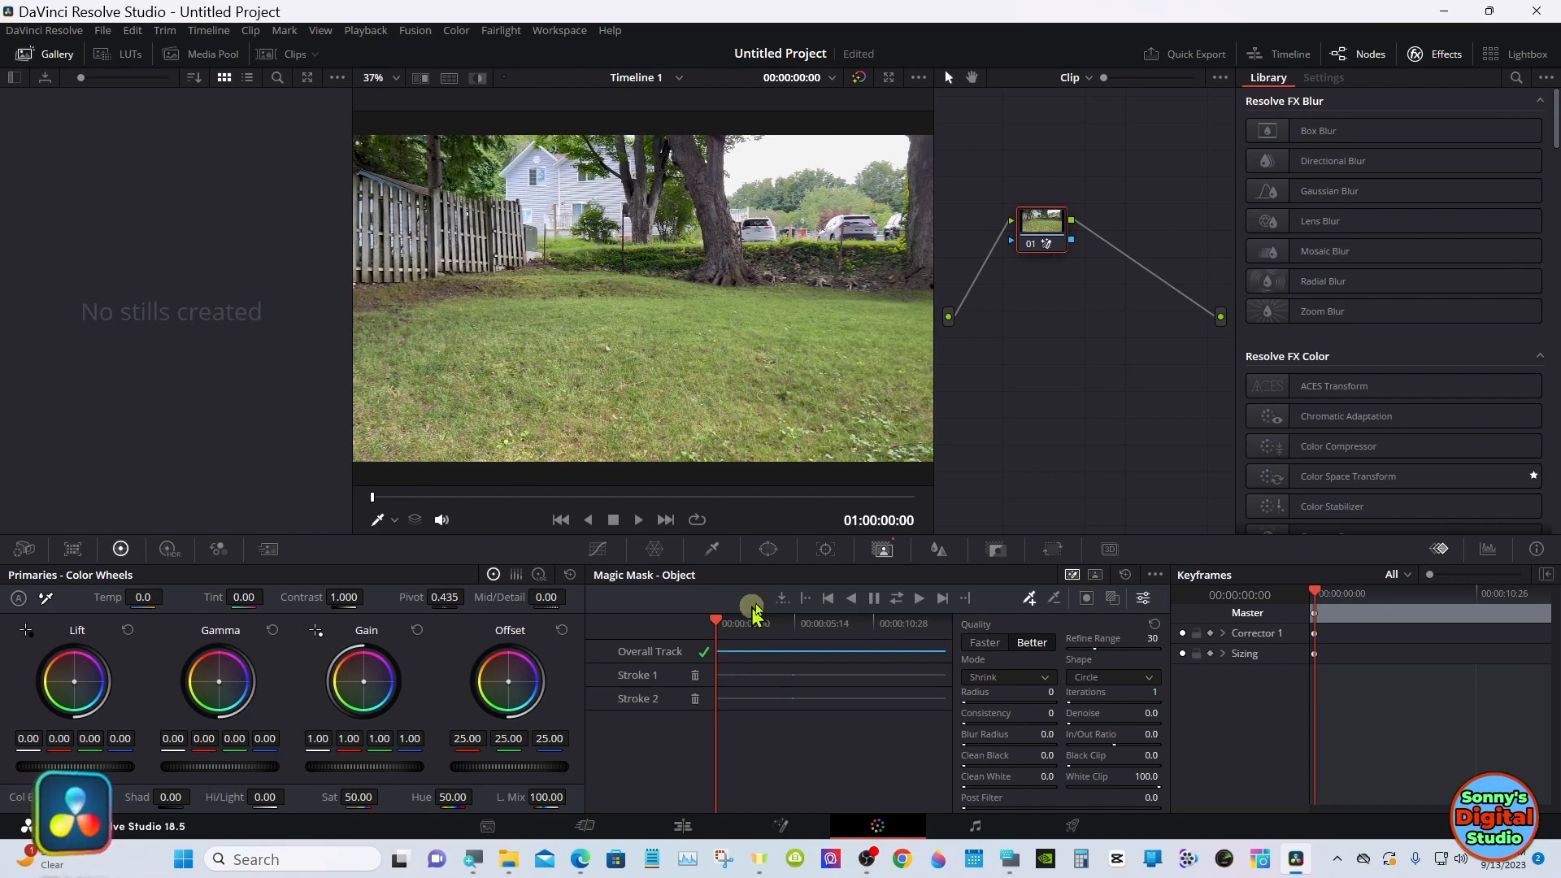
- Add an alpha output to the node graph and connect node 01's alpha output to it
right_click(1033, 351)
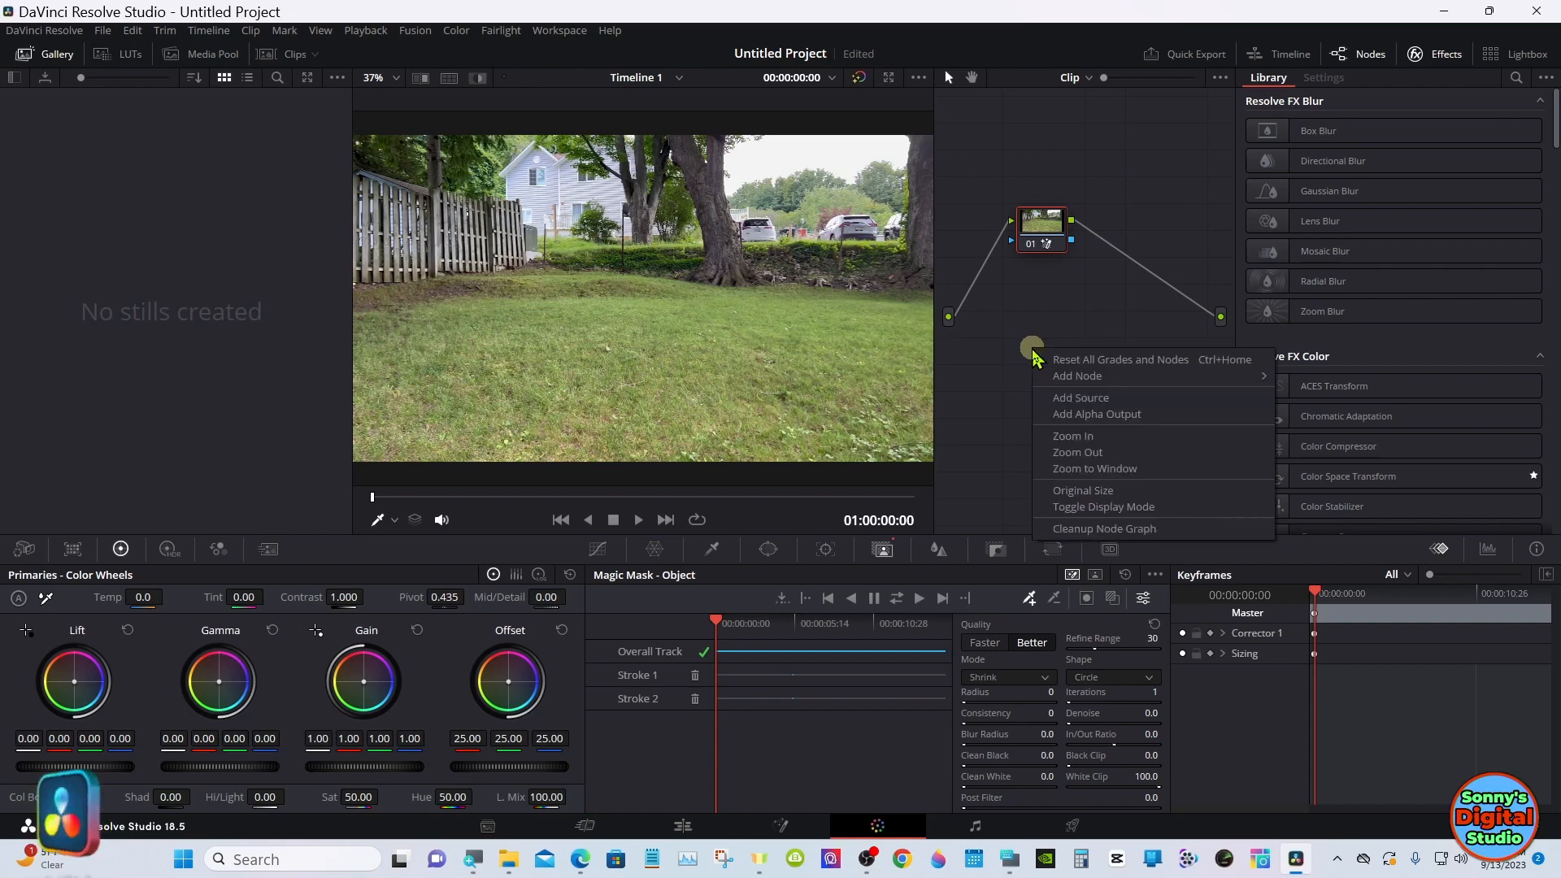
left_click(1136, 416)
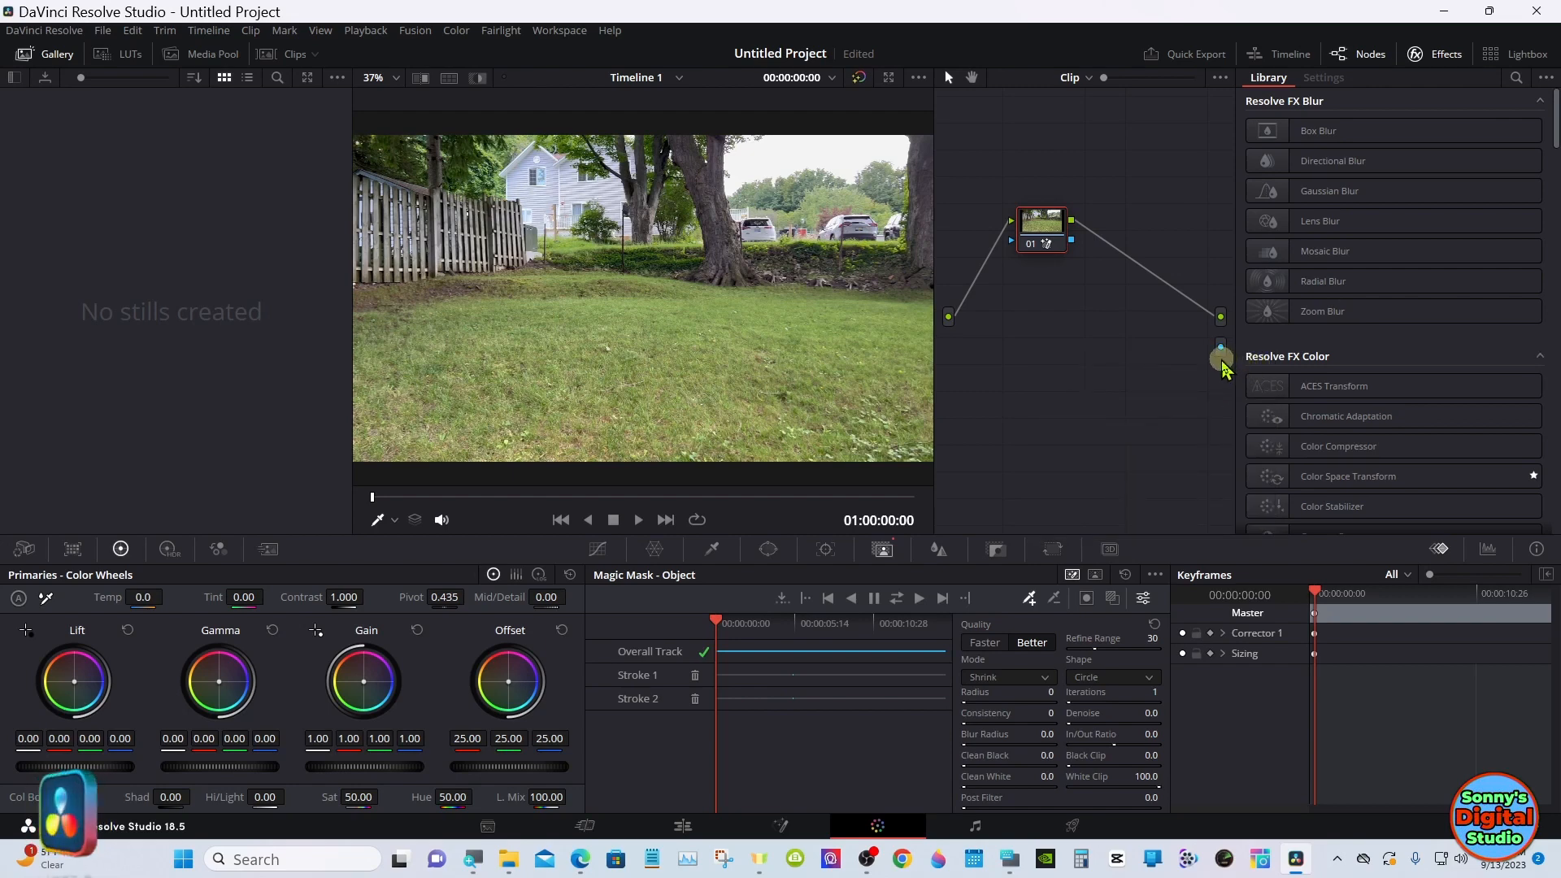
mouse_move(1224, 368)
left_mouse_down()
mouse_move(1140, 339)
mouse_move(1052, 230)
mouse_move(1220, 346)
left_mouse_up()
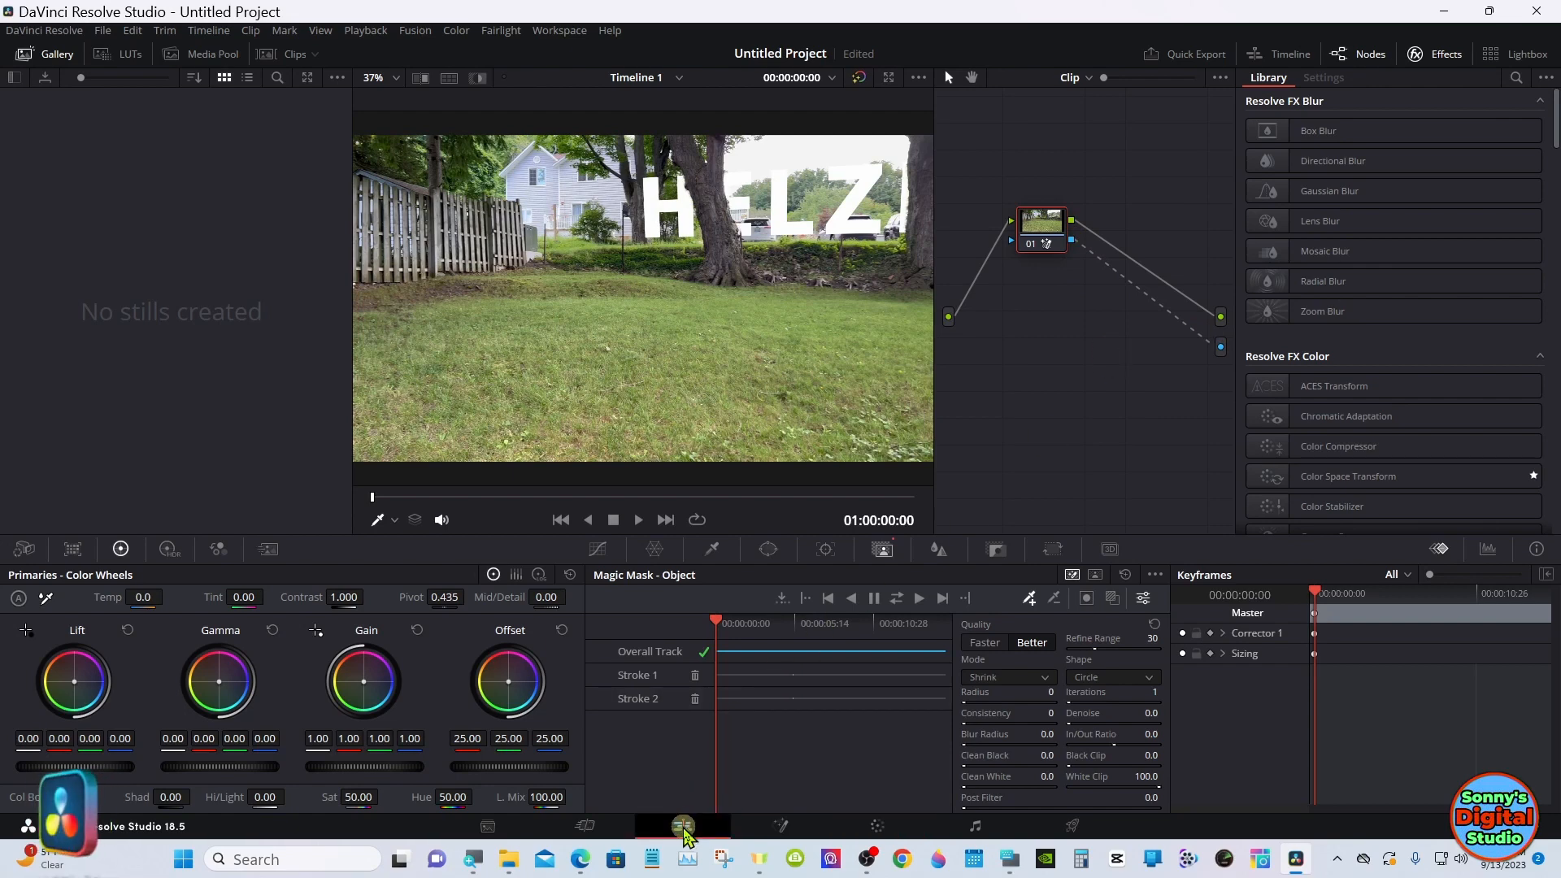
- Return to the edit timeline, move the playhead to 01:00:06:00 and disable the Video 2 track
left_click(684, 828)
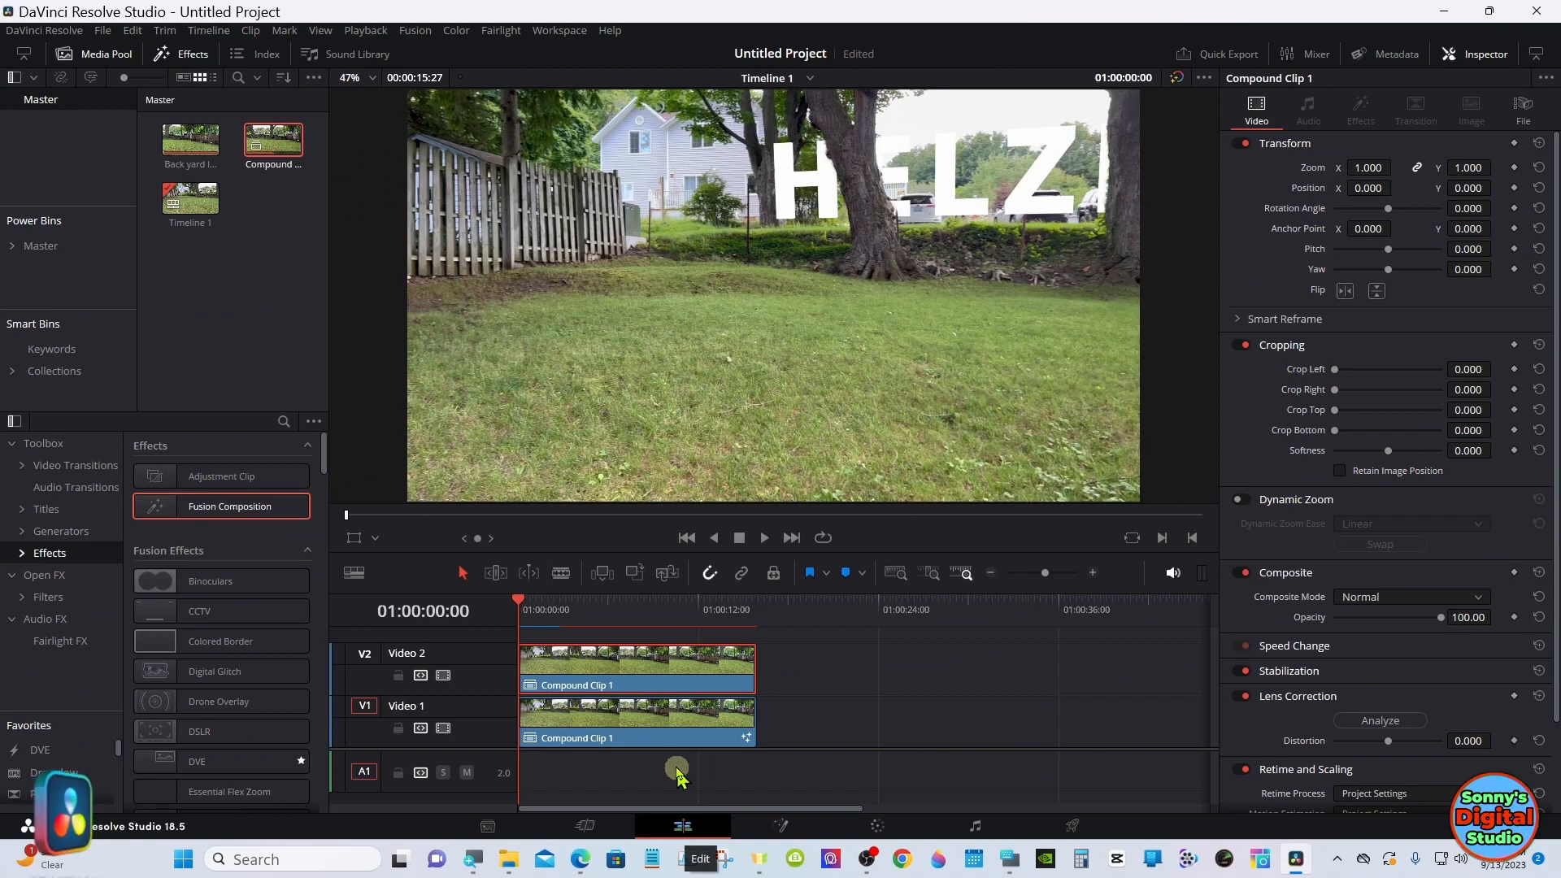
mouse_move(602, 604)
left_mouse_down()
mouse_move(631, 602)
mouse_move(610, 603)
left_mouse_up()
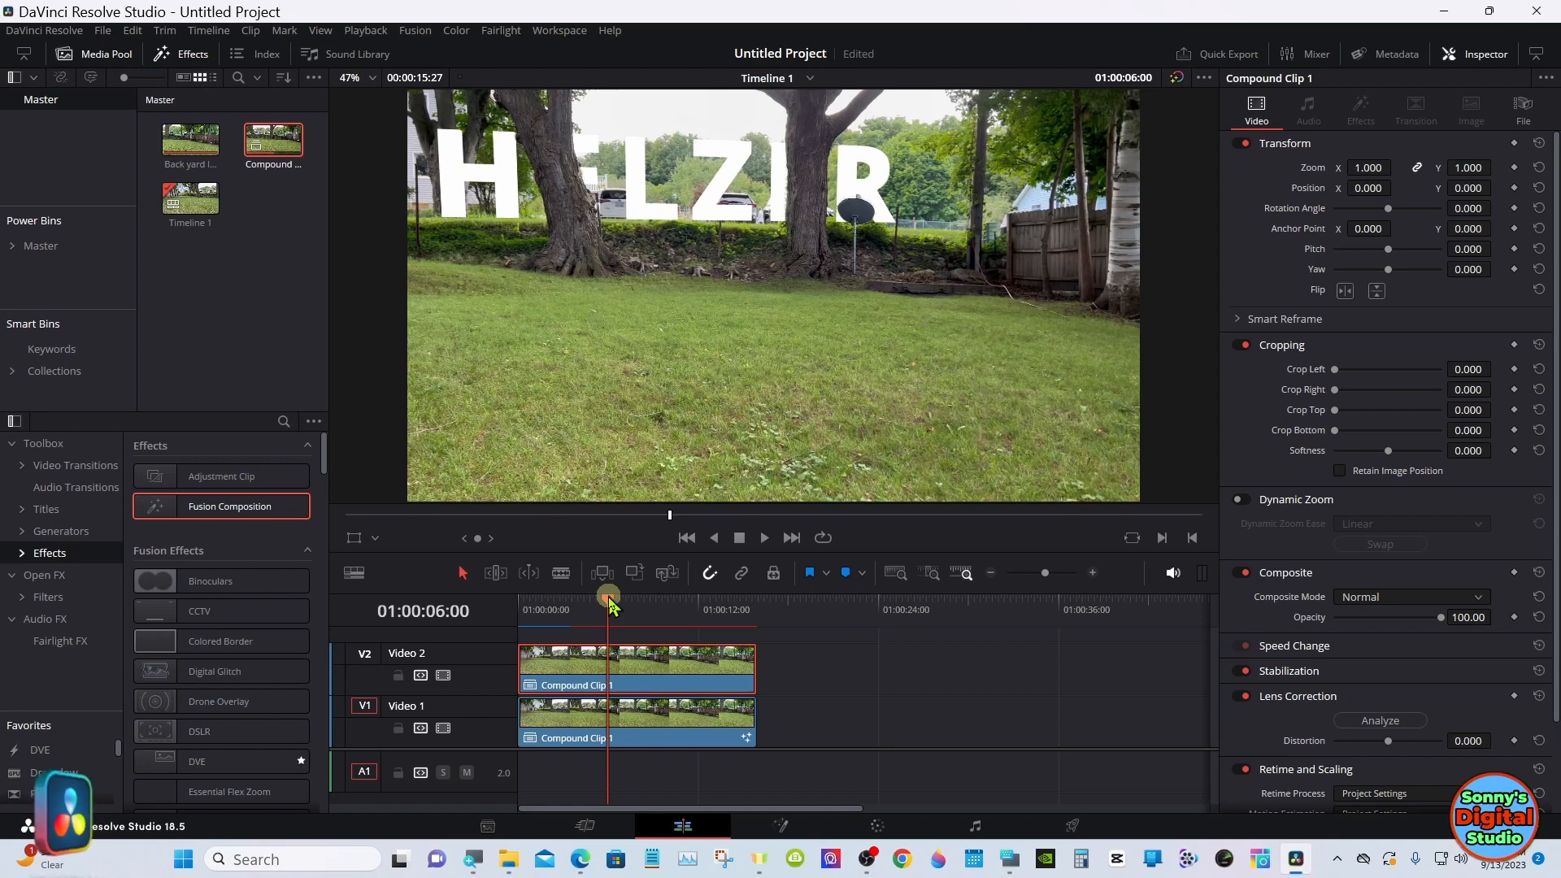
left_click(445, 675)
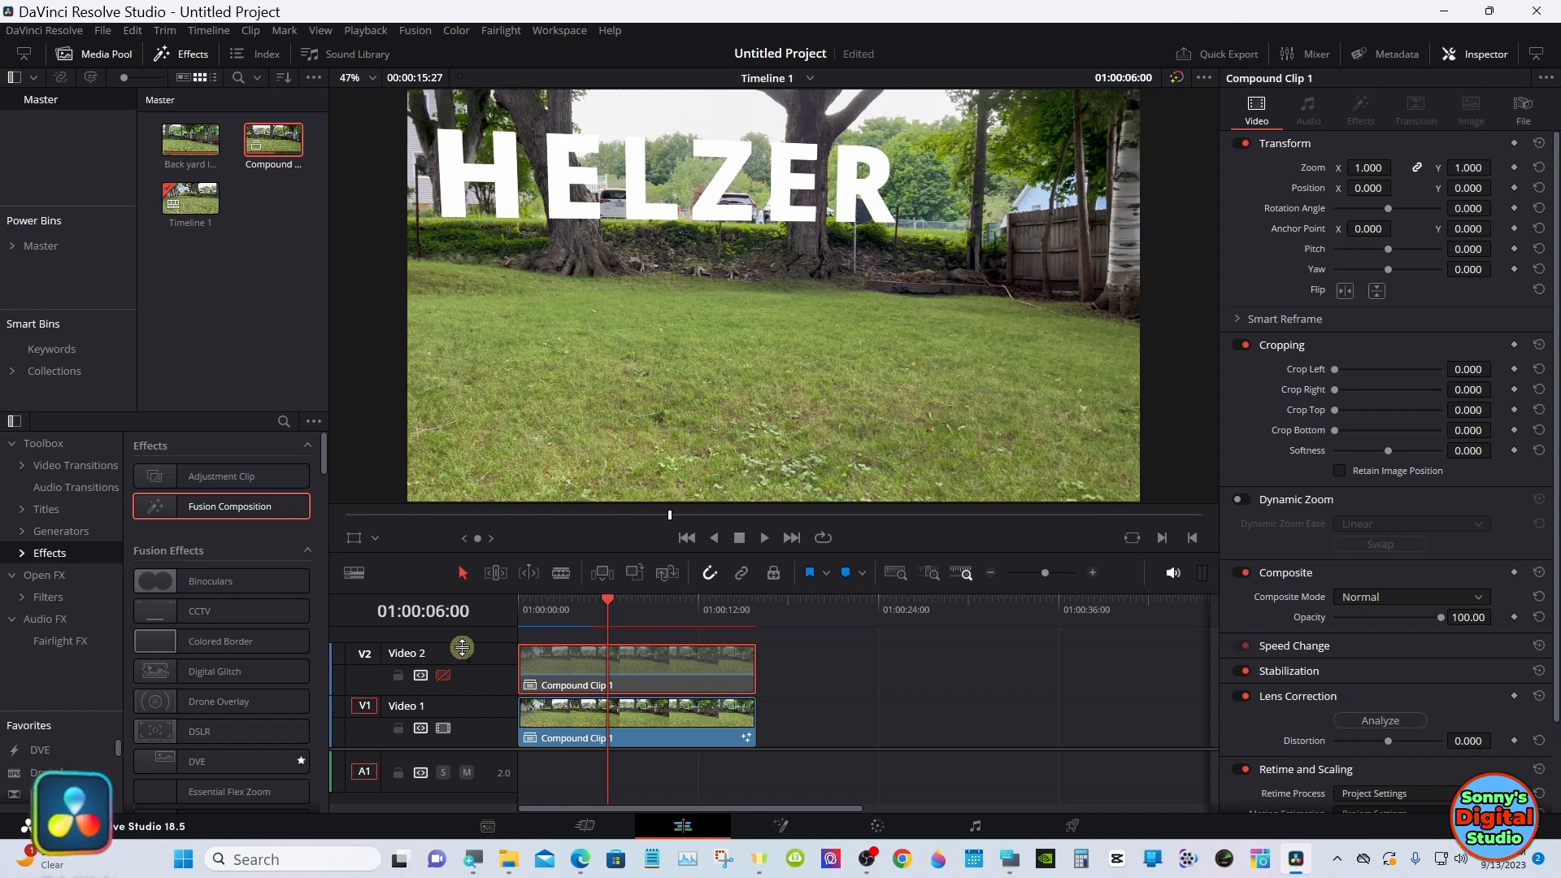
- Change the Text3D1 node's text color to orange in the Fusion composition
left_click(781, 826)
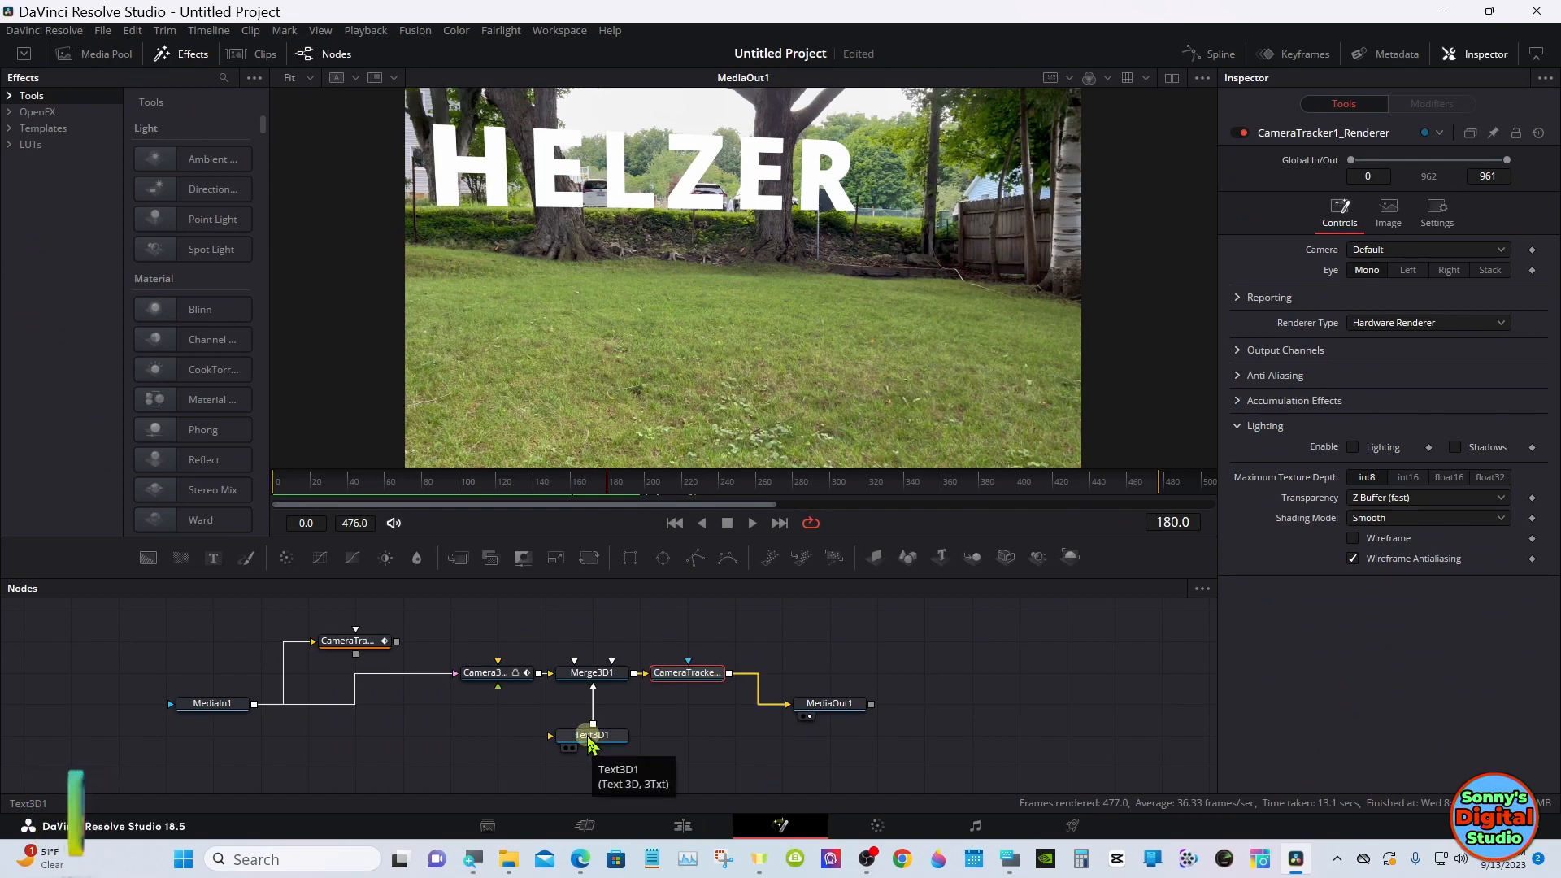
left_click(589, 738)
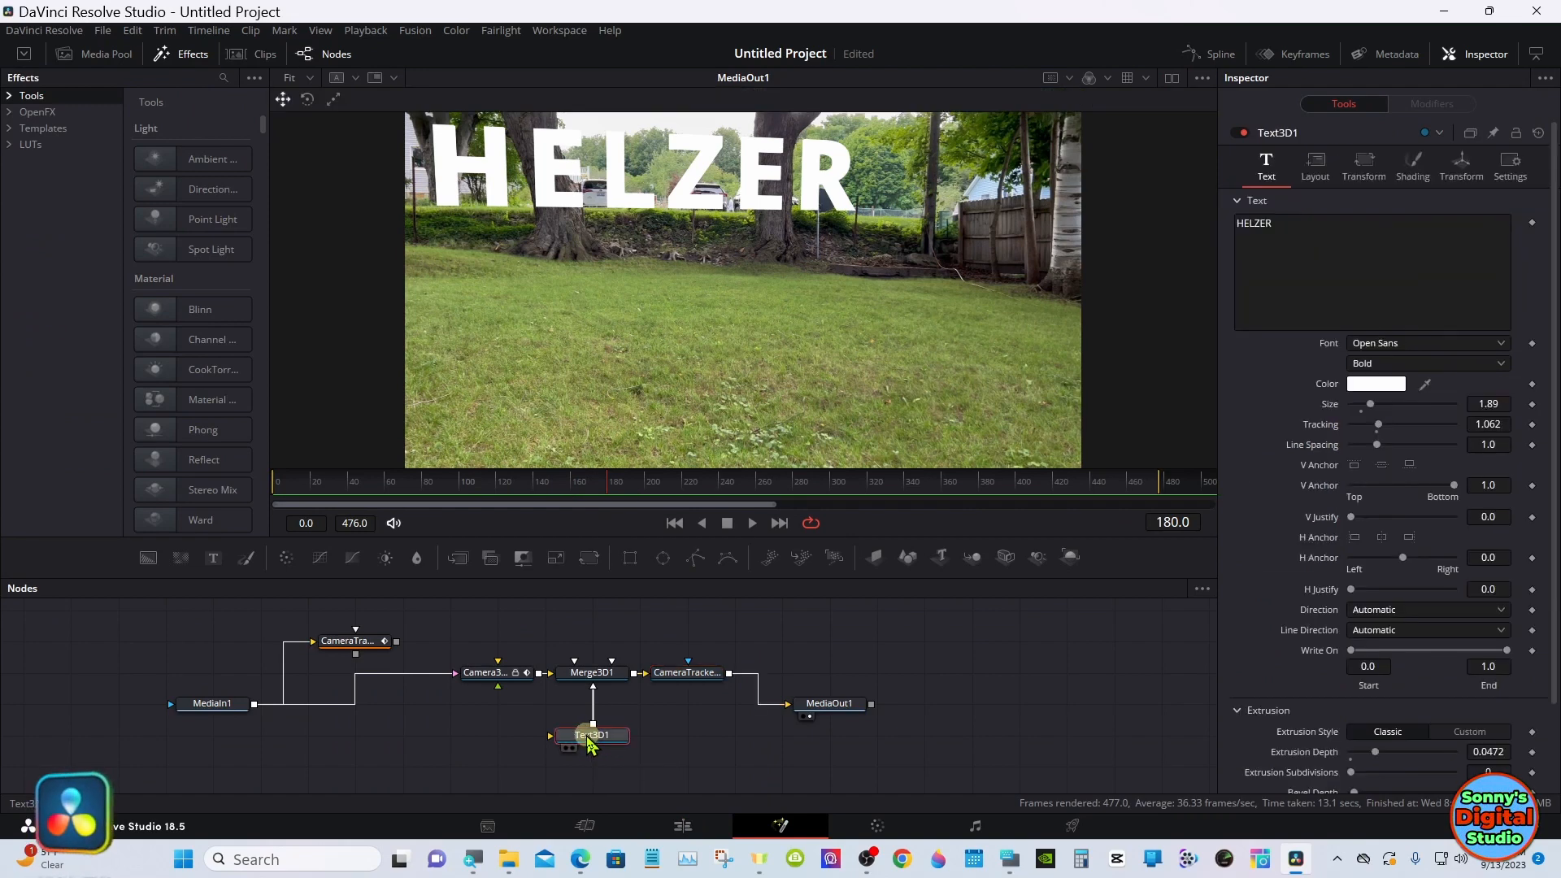
left_click(1362, 389)
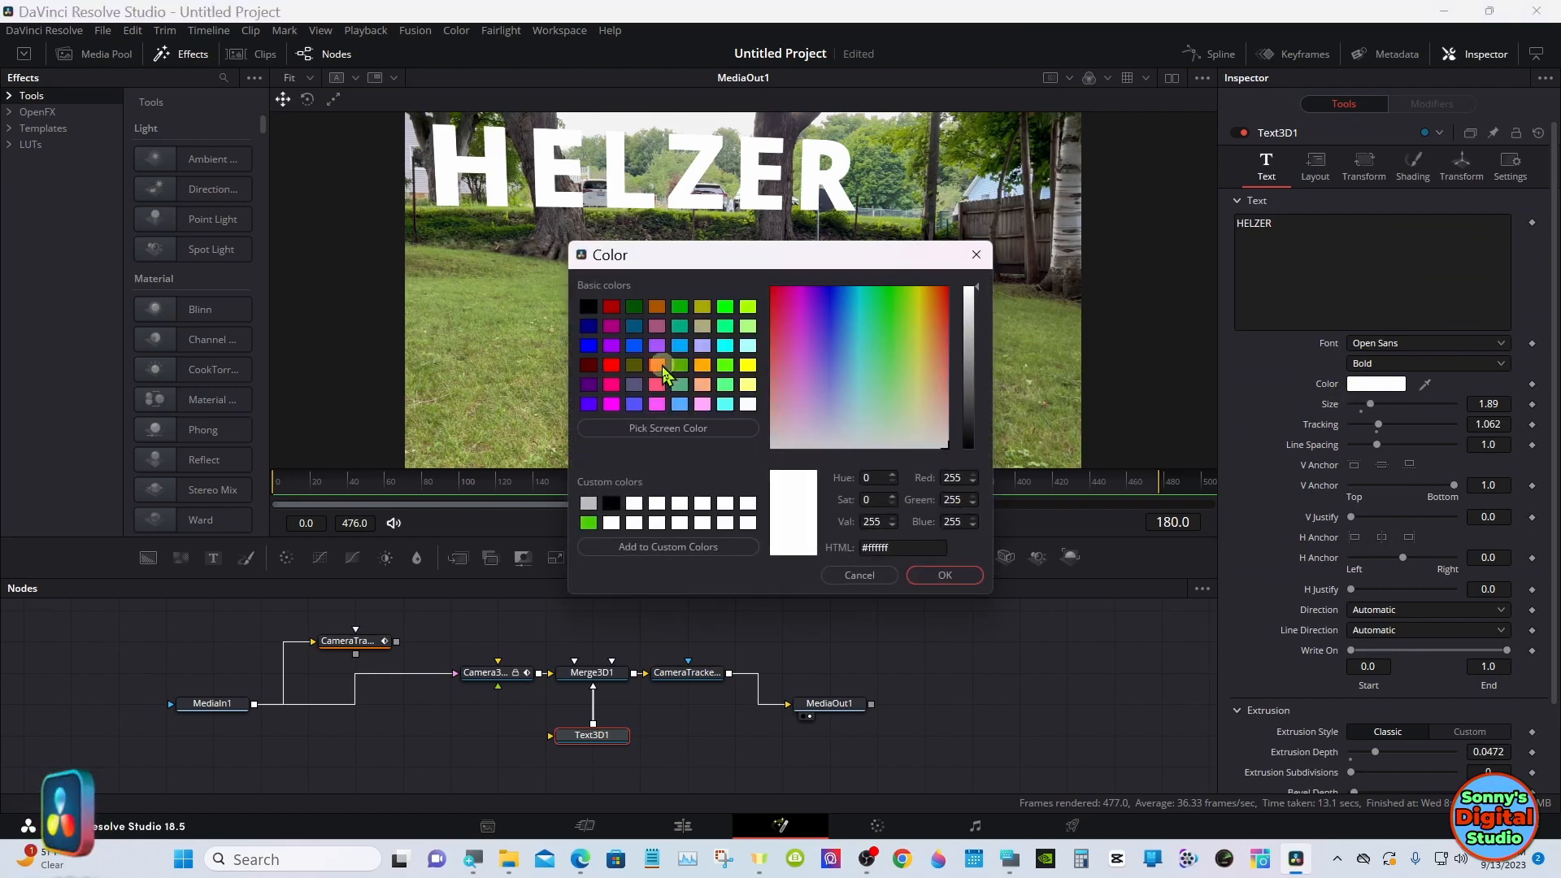
left_click(660, 367)
left_click(925, 576)
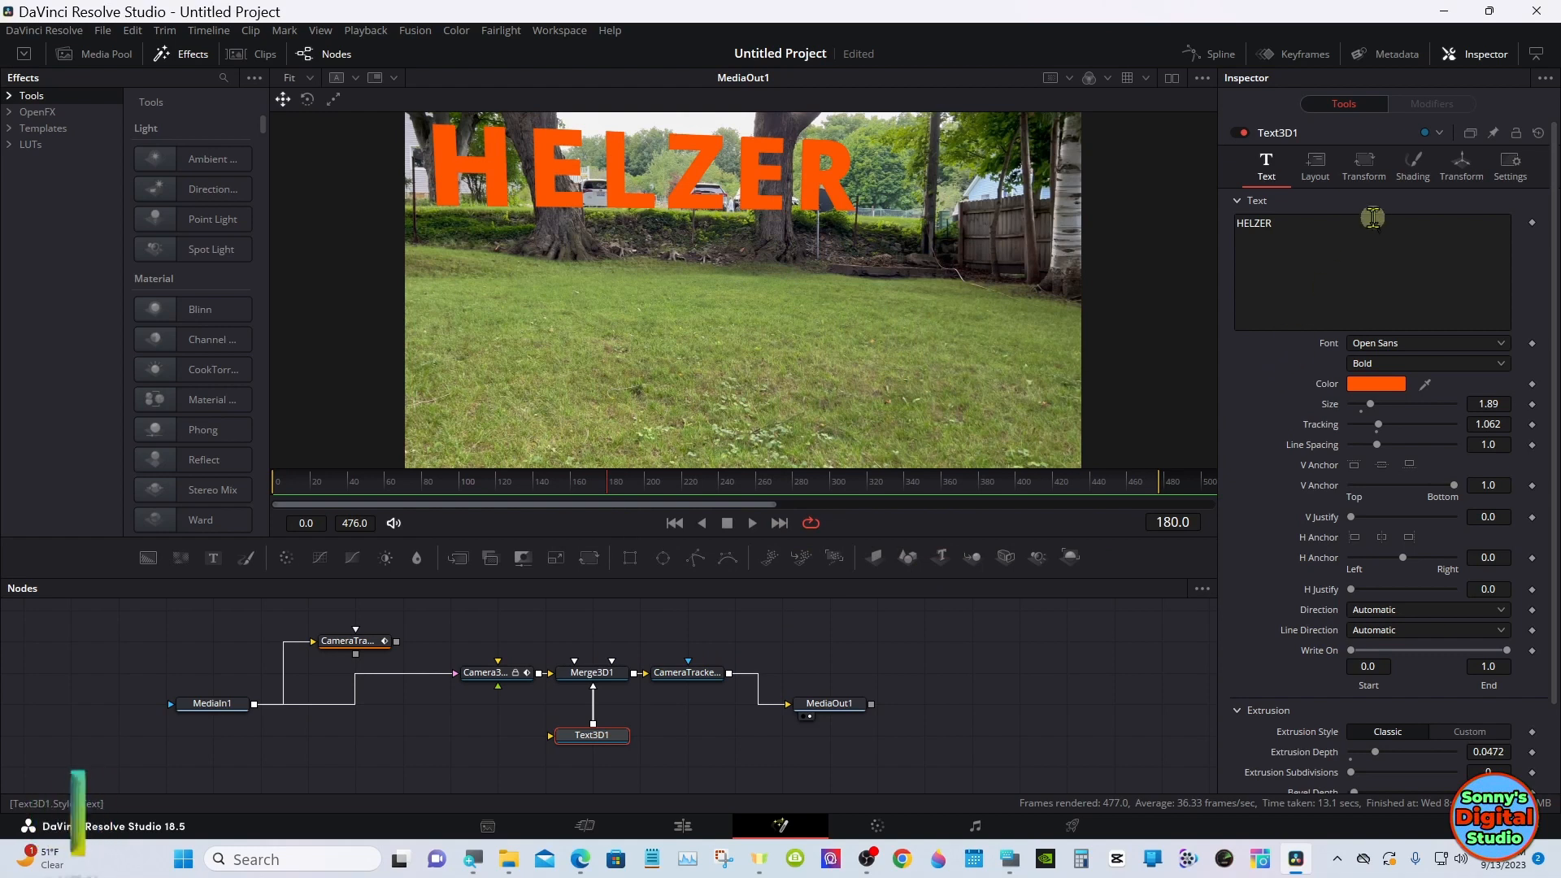
- Reduce the shading opacity of the Text3D1 text to 0.835
left_click(1414, 175)
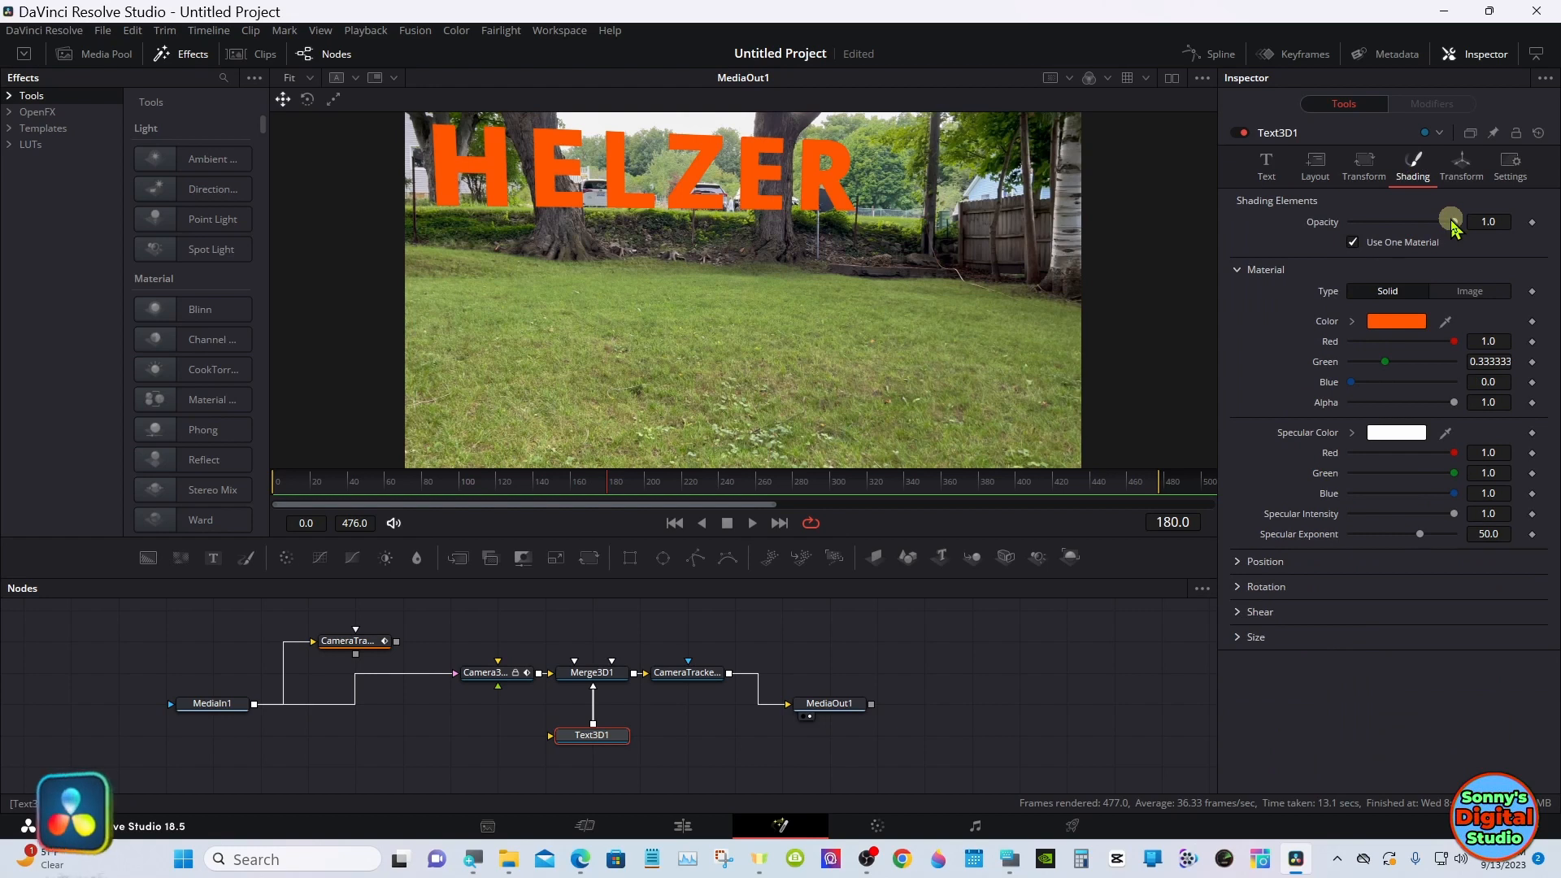
left_click_drag(1454, 228, 1436, 228)
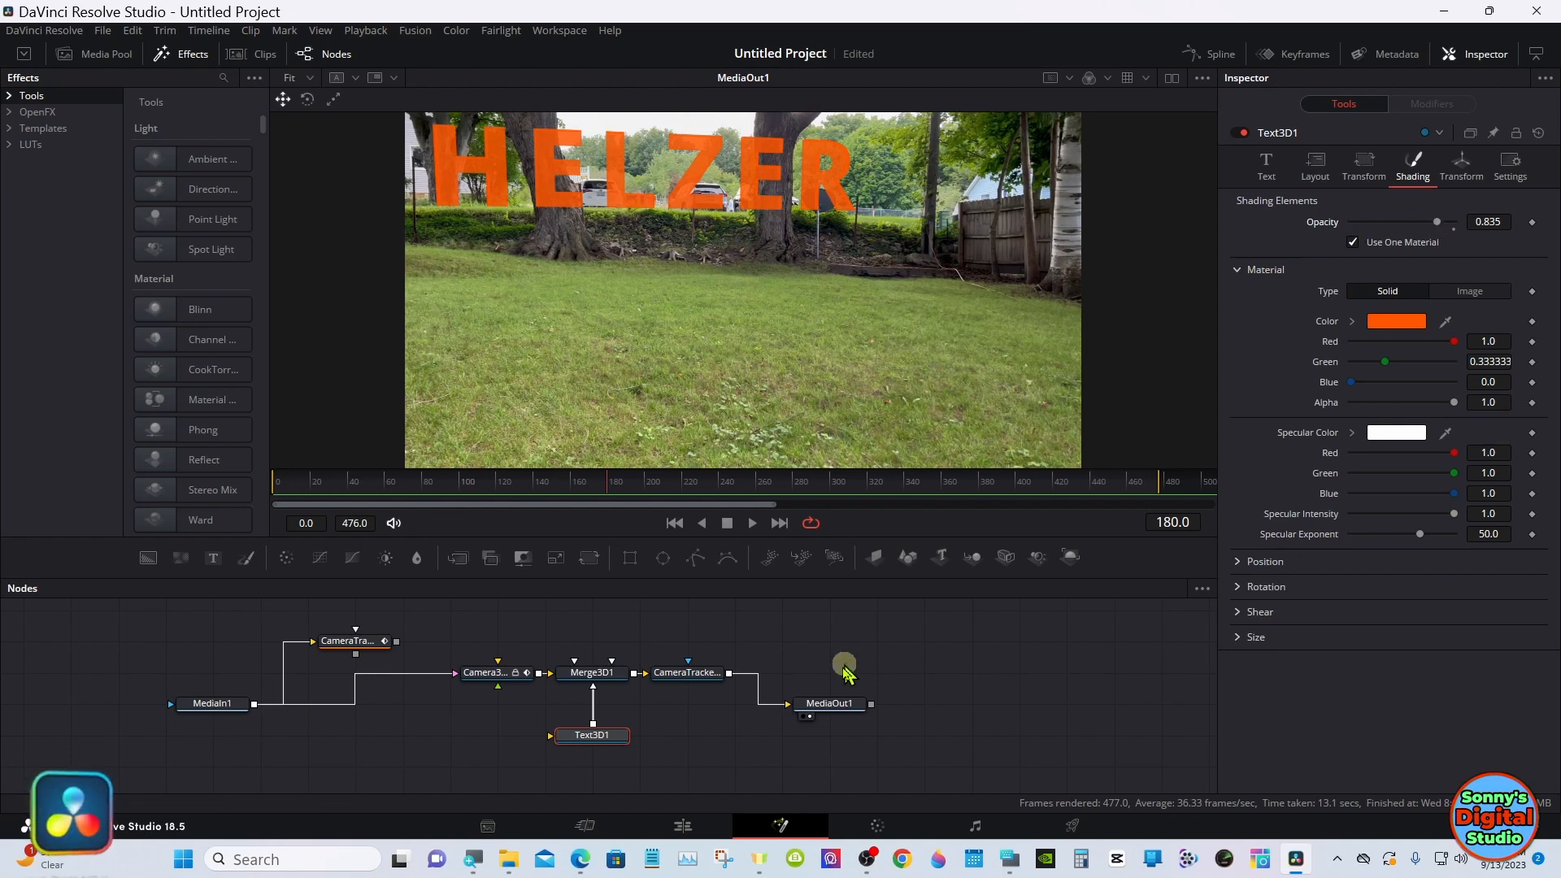
- Return to the edit timeline, enable the Video 2 track and move the playhead to 01:00:02:29 to check the masked text
left_click(682, 825)
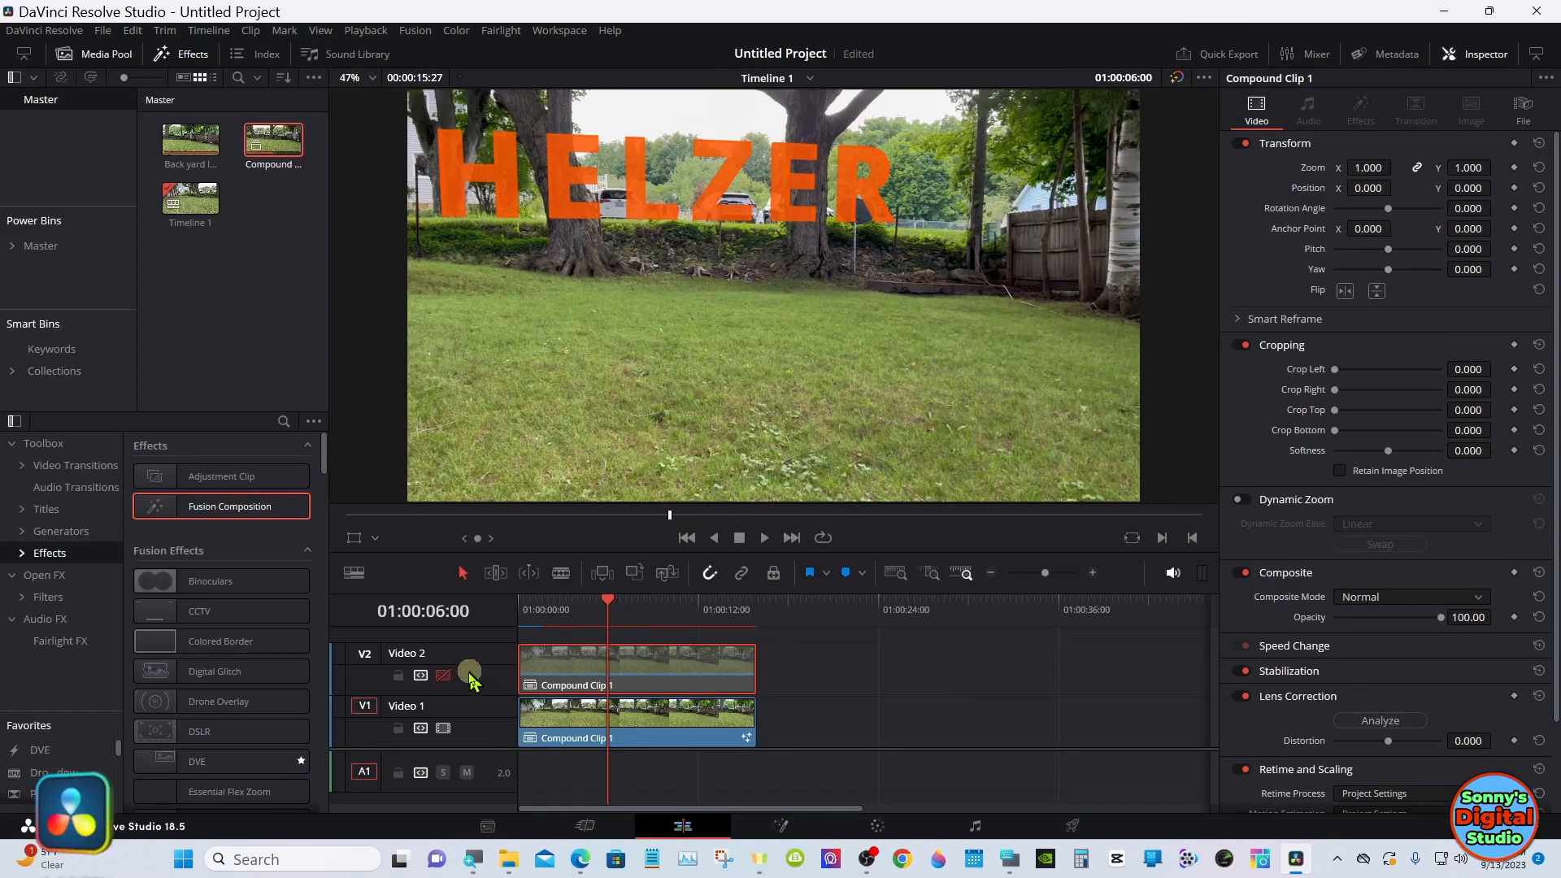
left_click(443, 675)
left_click_drag(517, 623, 567, 604)
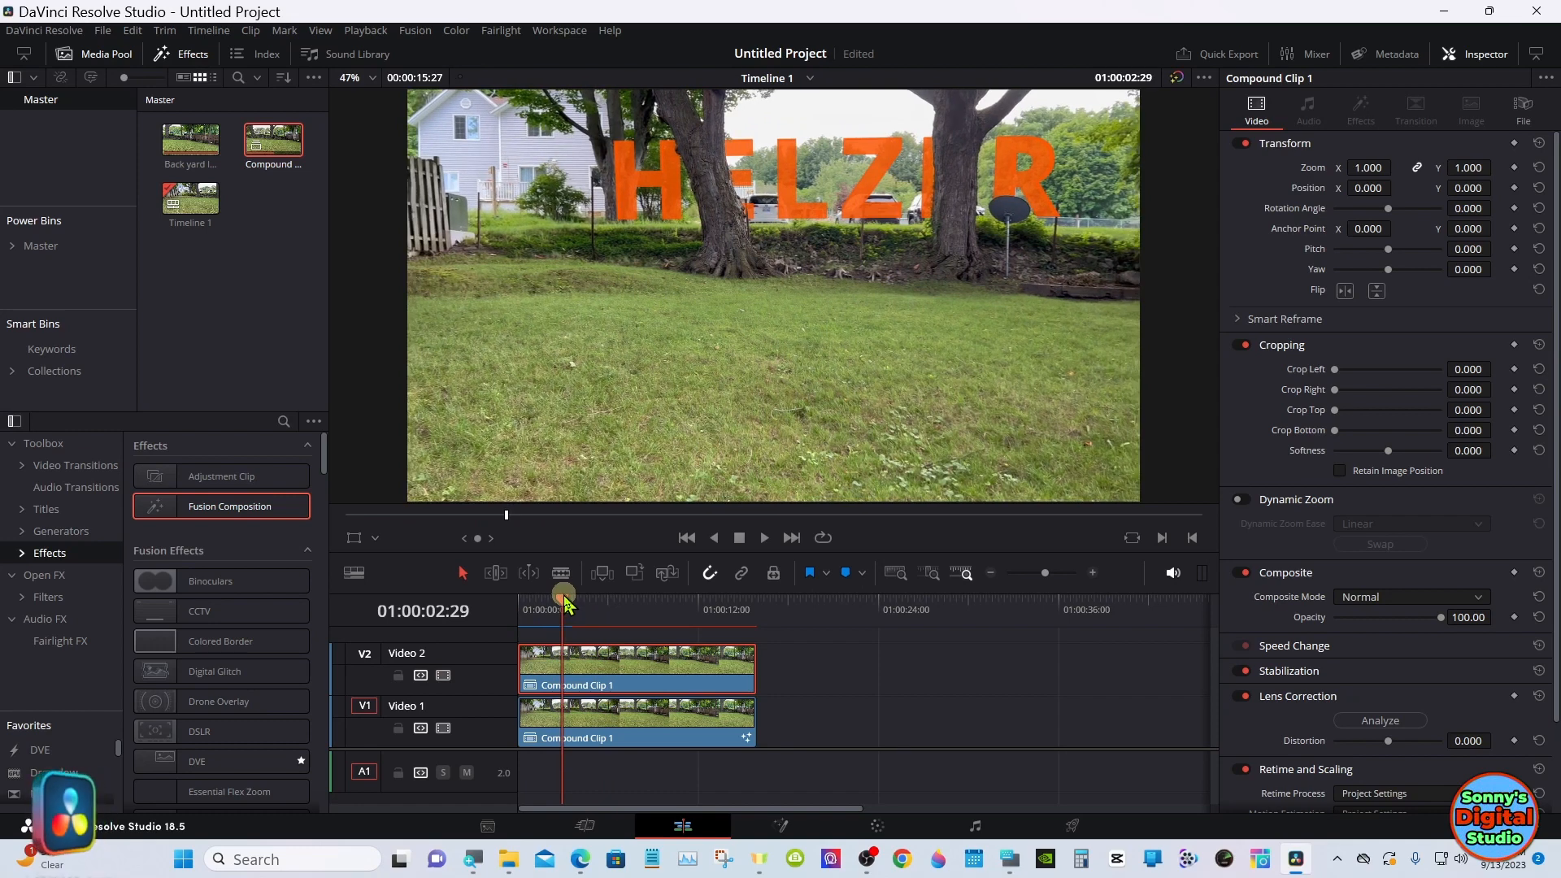
- Disable the Video 2 track and set Text3D1's Y translation to 2.484 in the Fusion composition
left_click(443, 675)
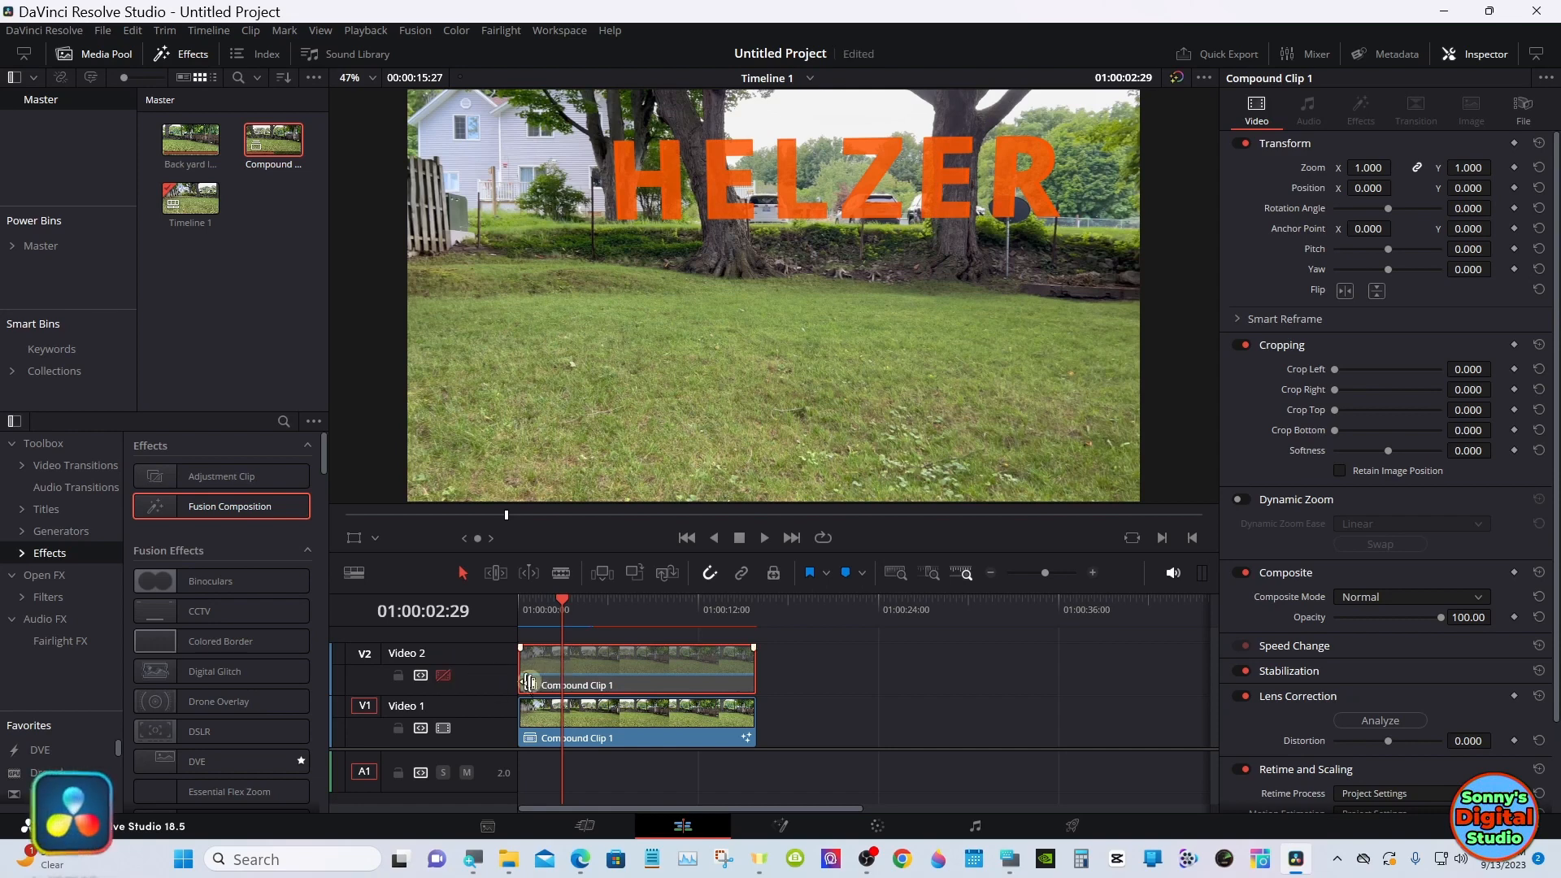
left_click(781, 826)
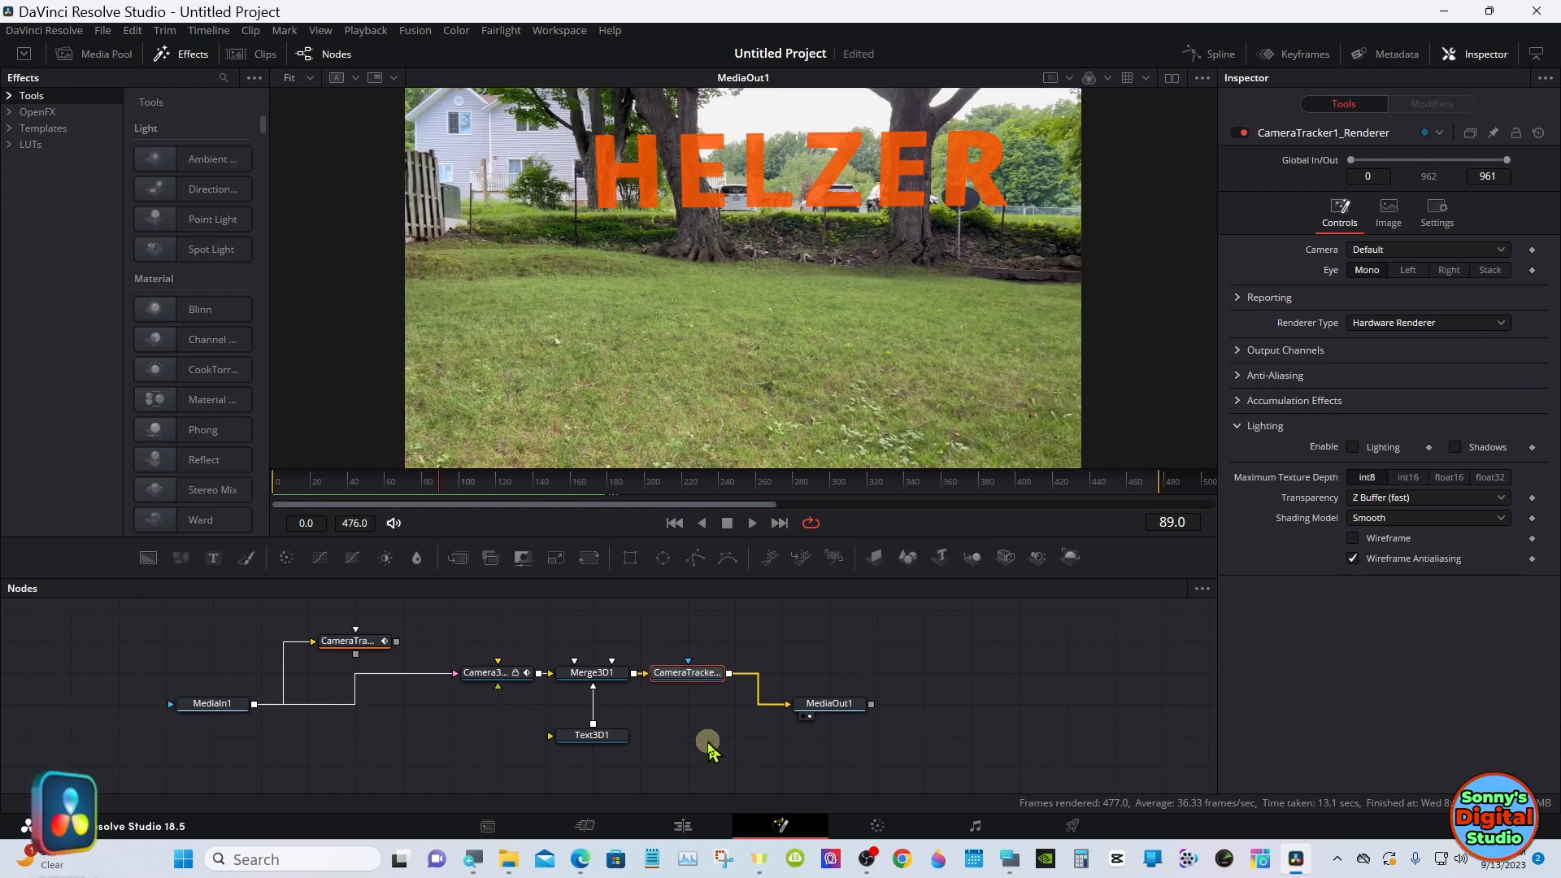
left_click(596, 739)
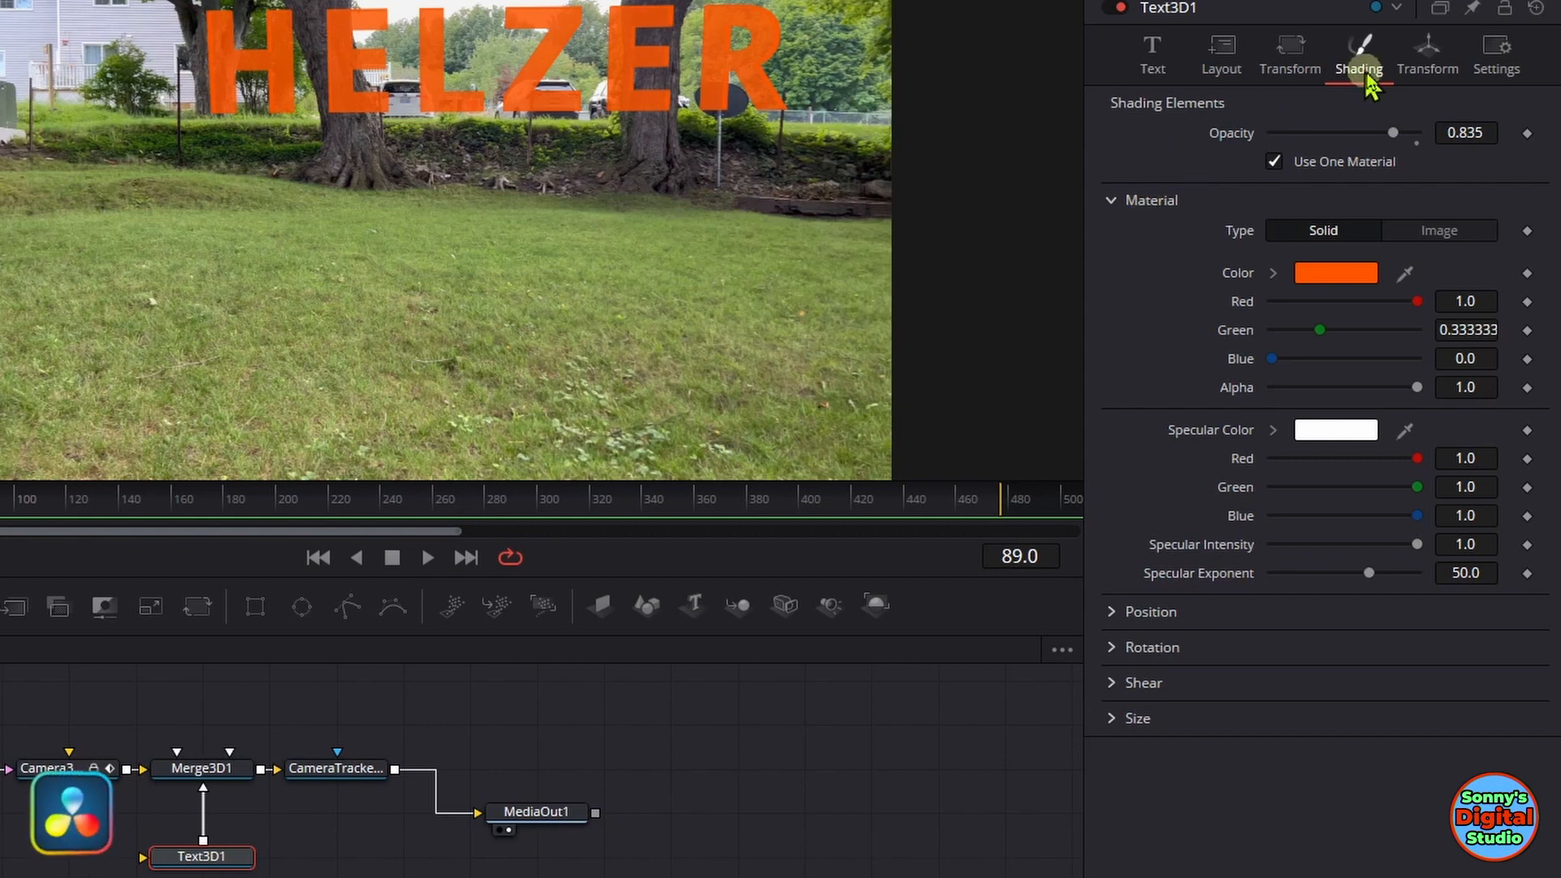
left_click(1420, 72)
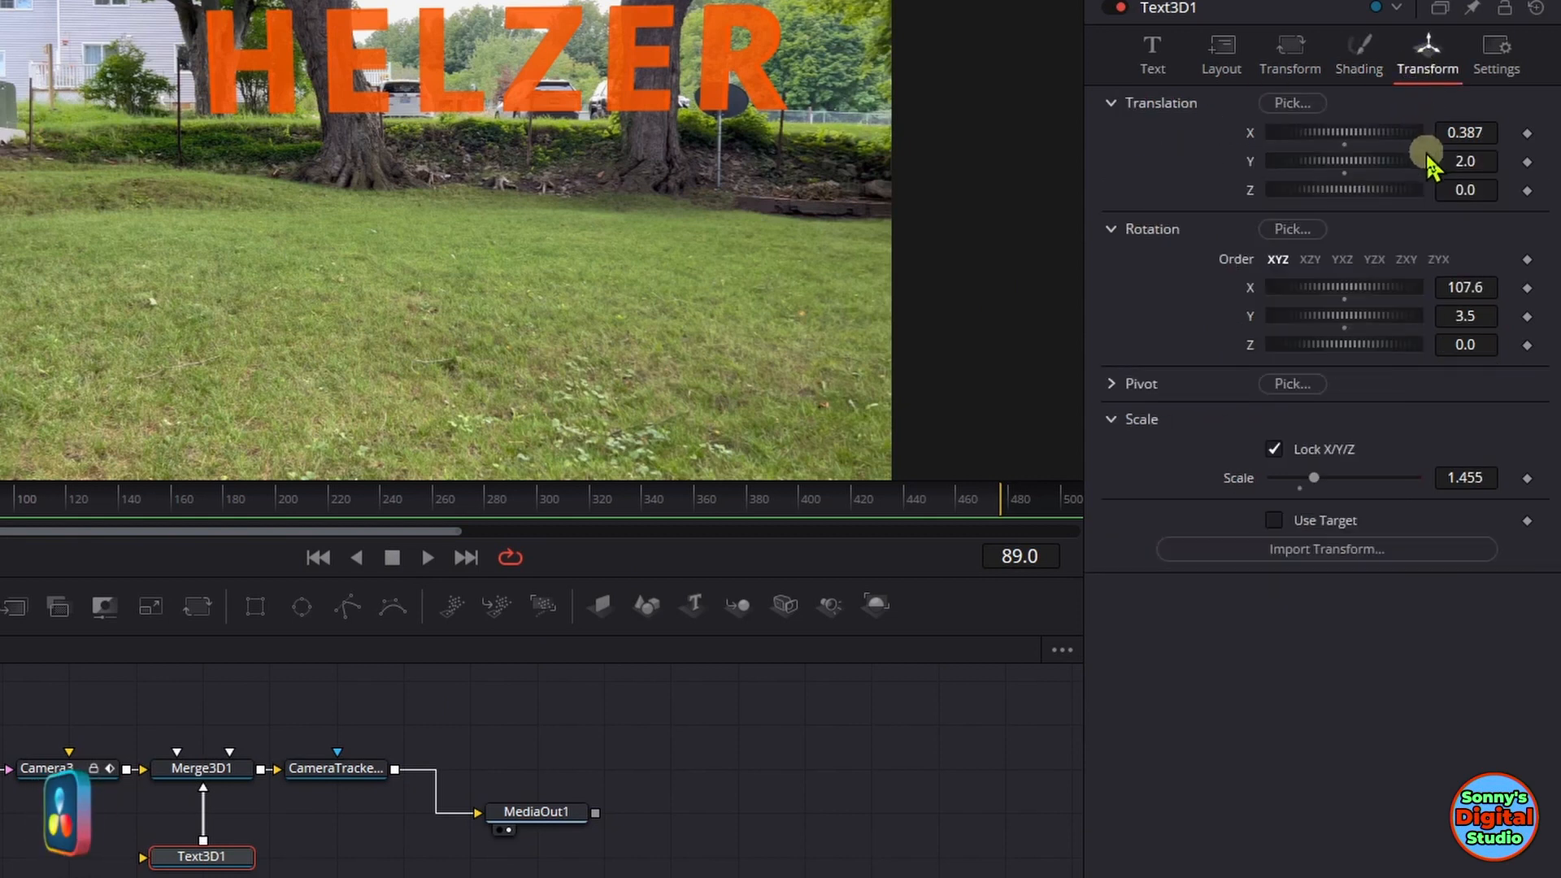
left_click(1476, 157)
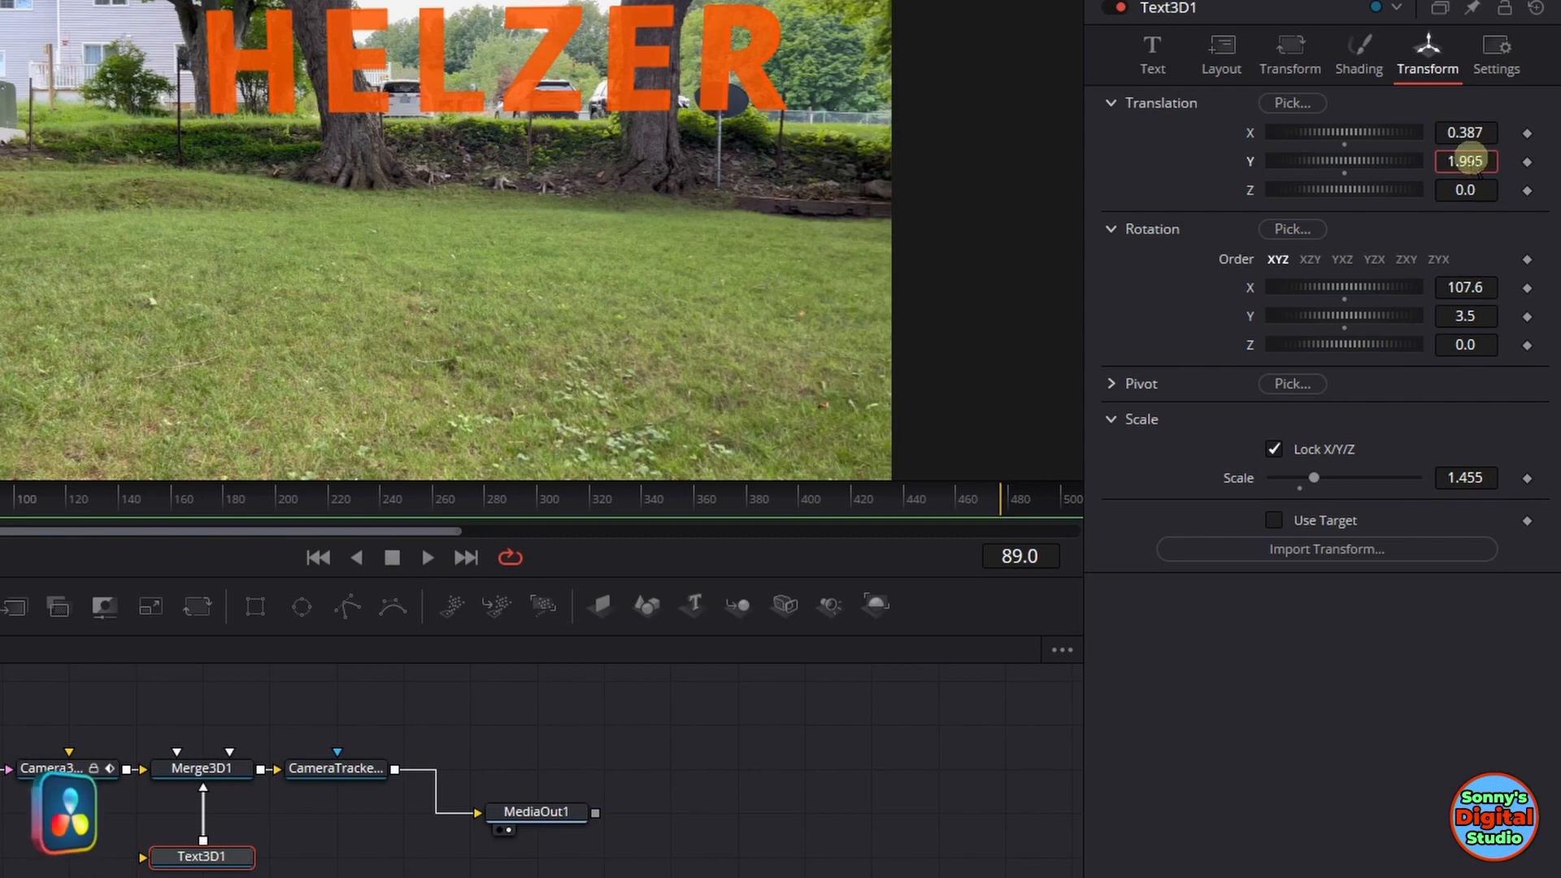
left_click_drag(1475, 159, 949, 167)
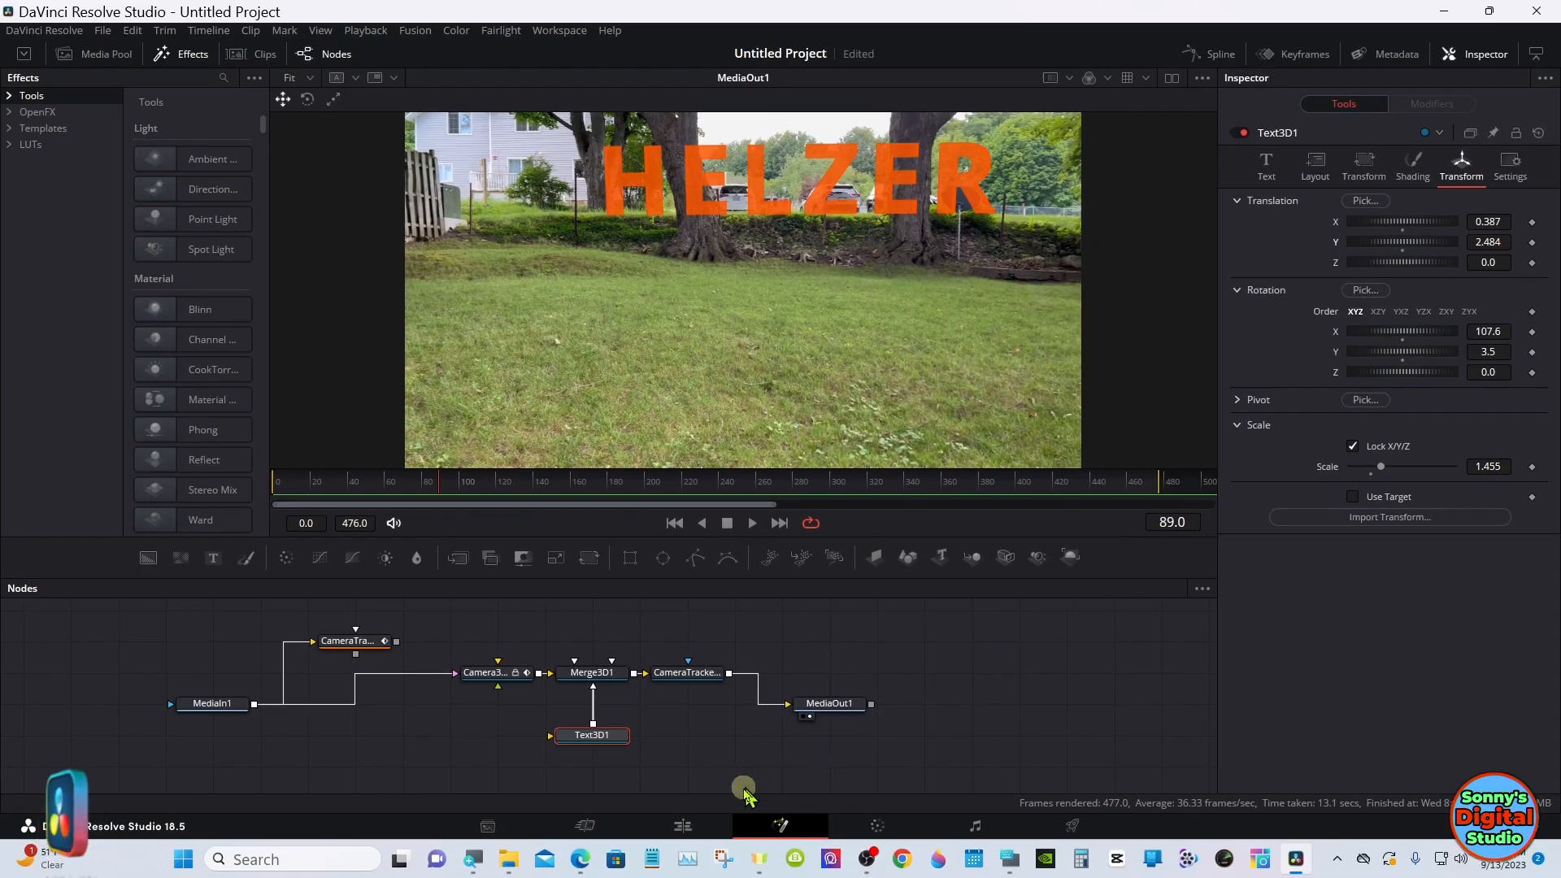
- Return to the edit timeline, enable the Video 2 track, move the playhead to 01:00:00:00 and enlarge the viewer
left_click(679, 827)
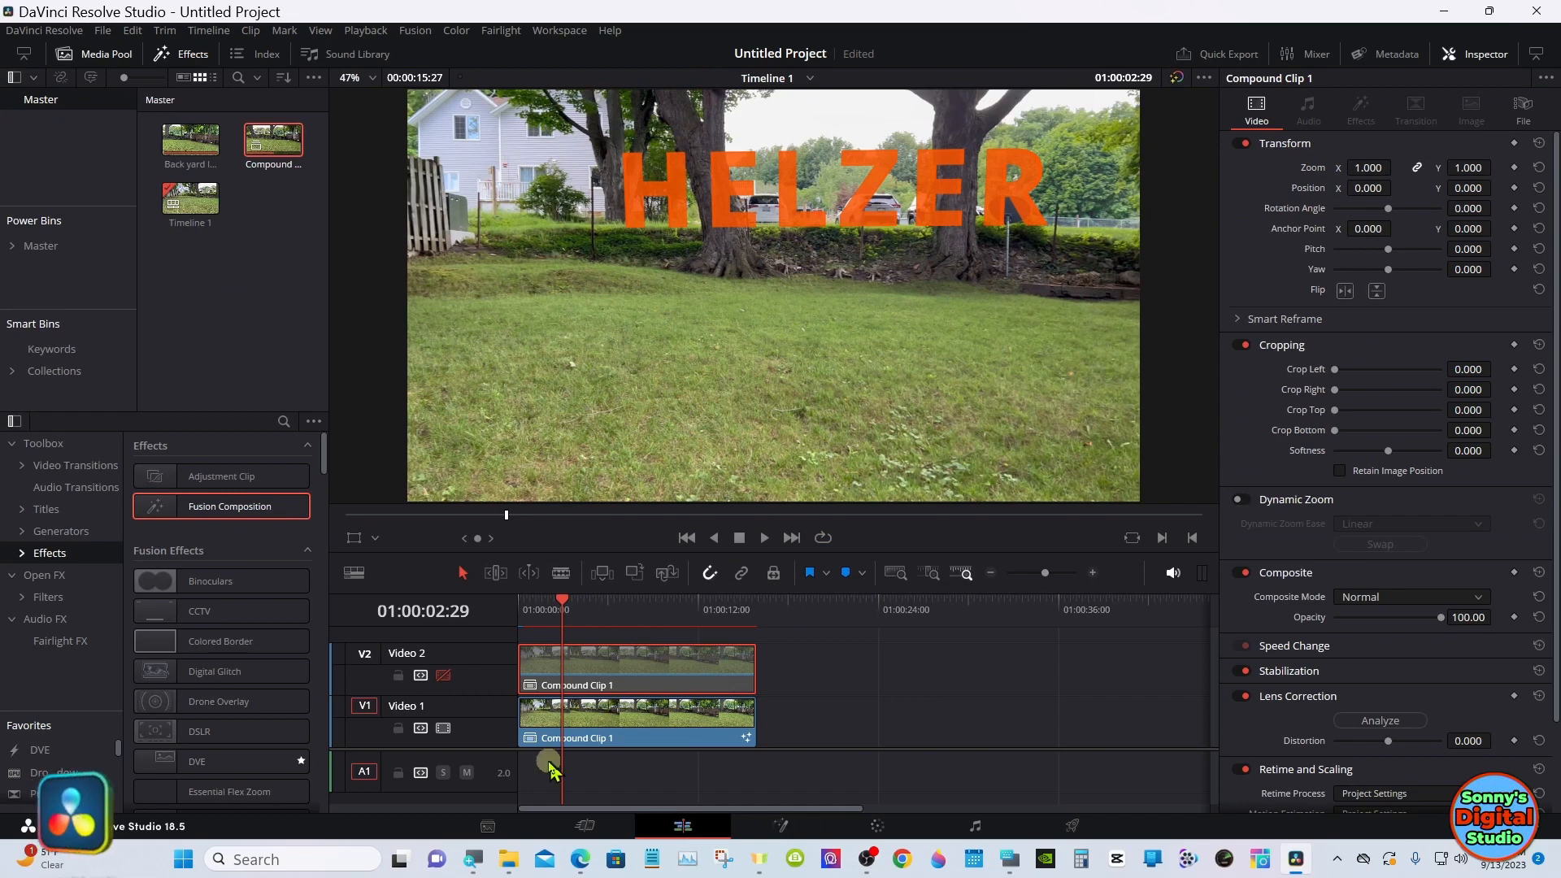
left_click(525, 602)
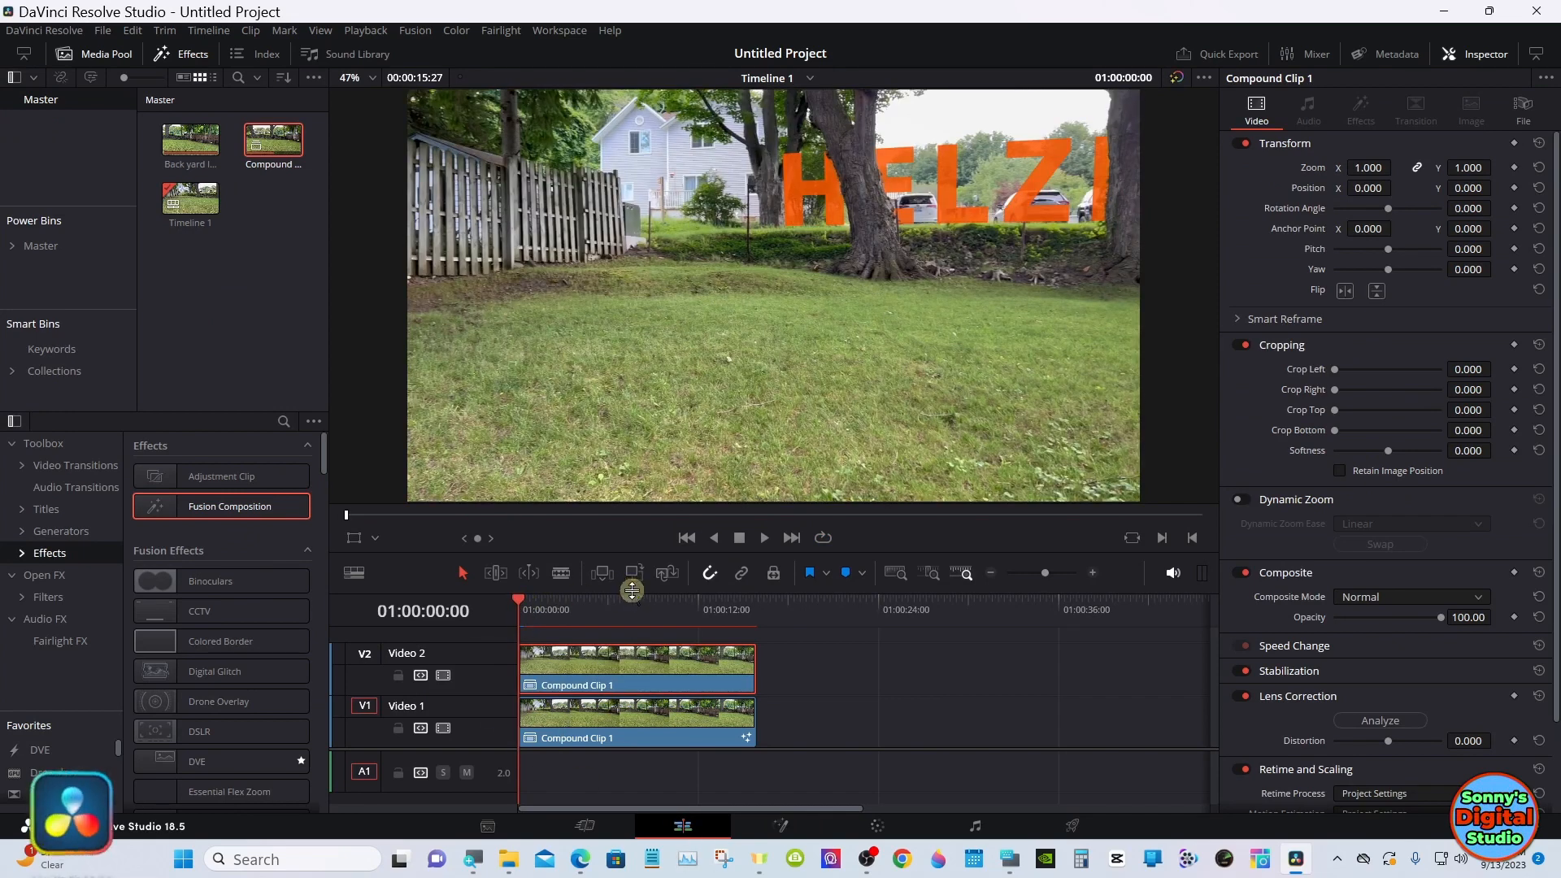
left_click_drag(631, 586, 633, 692)
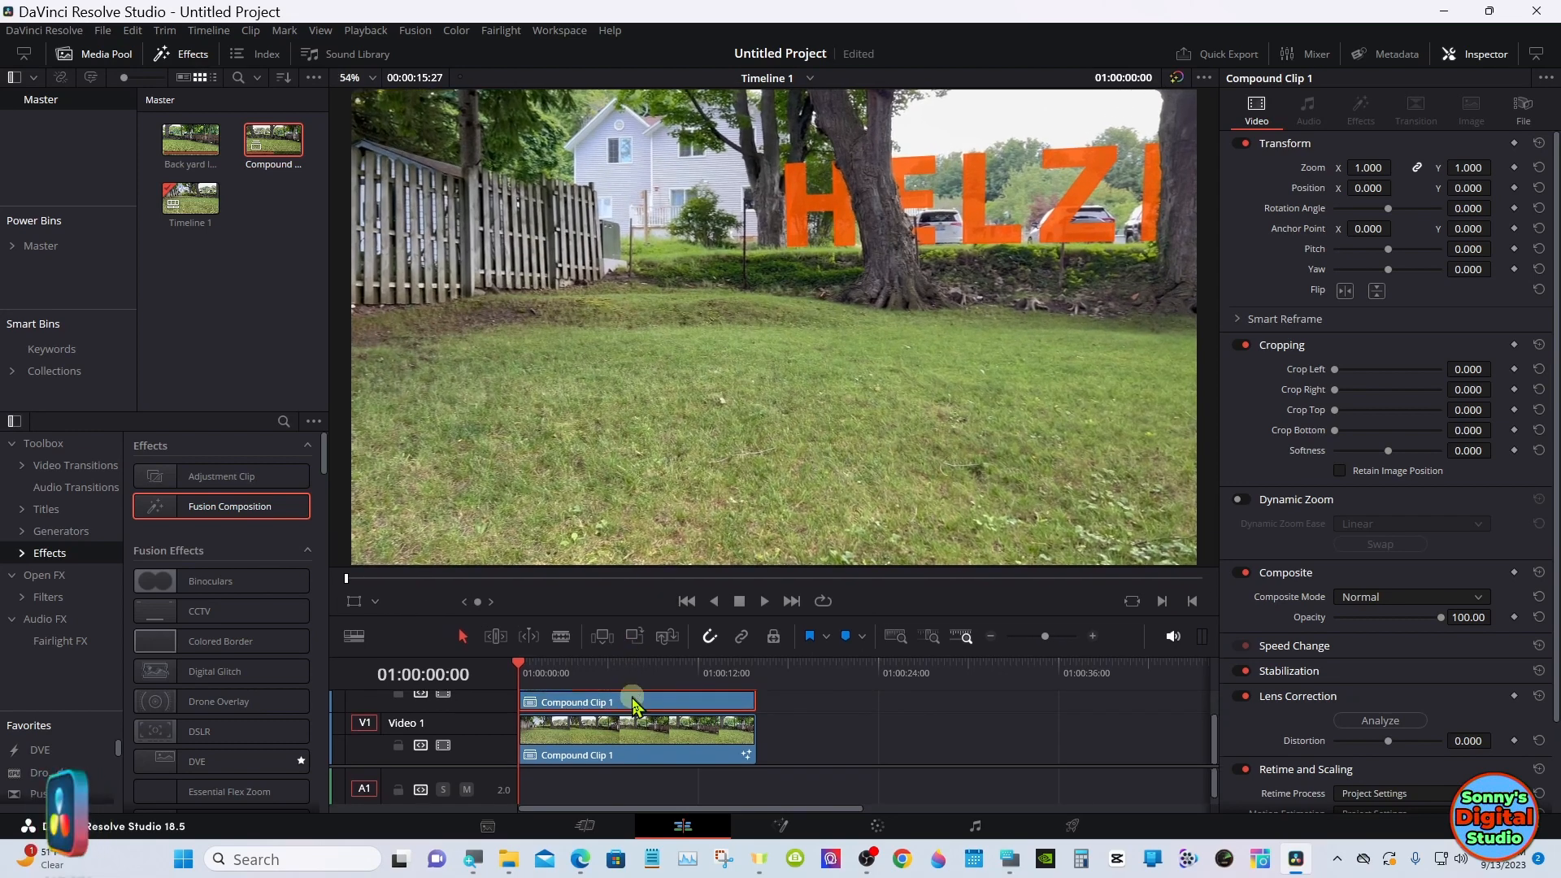